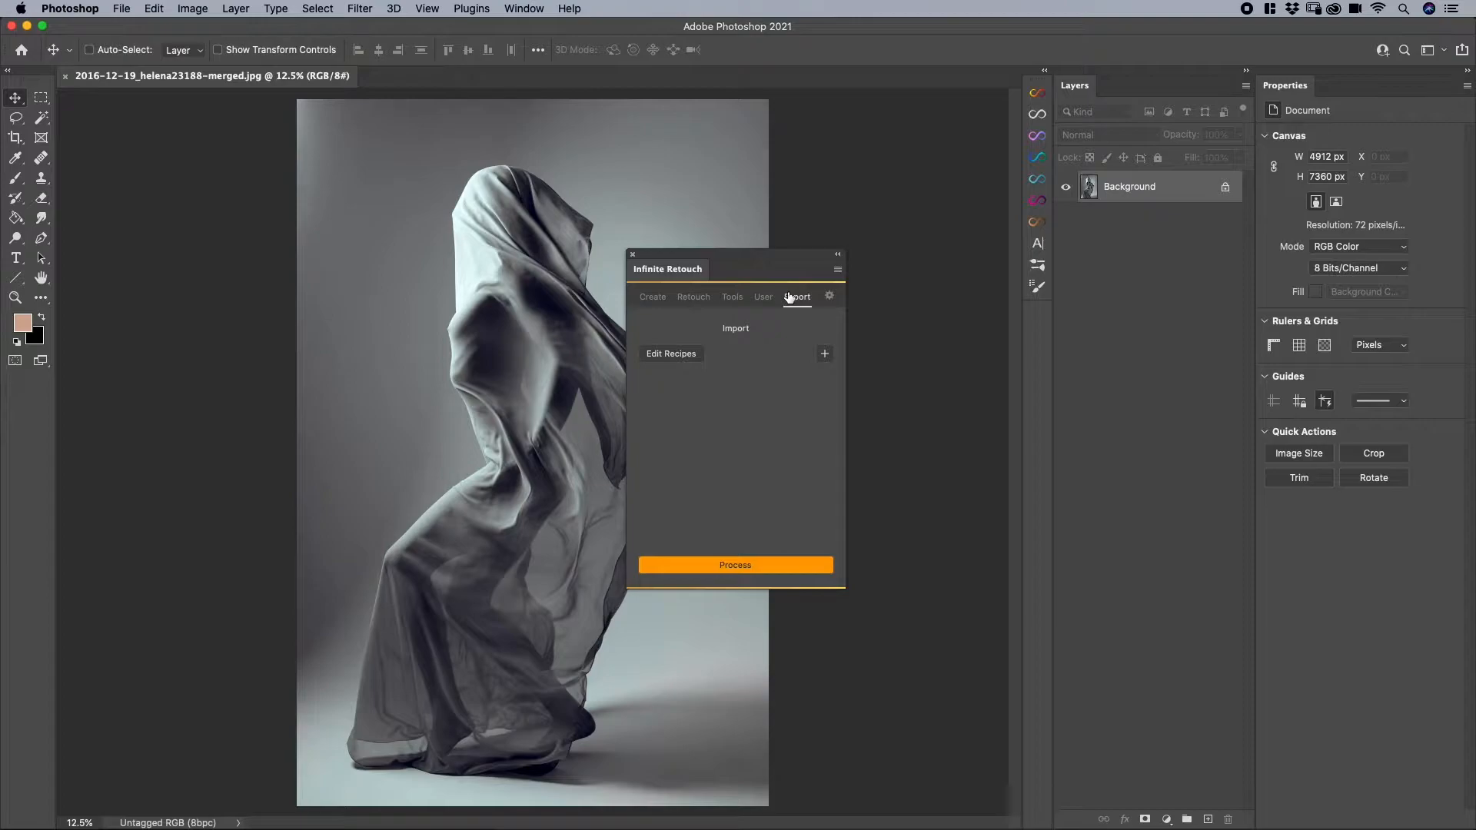
- Start an export setting based on the Facebook Post Picture 2048 default
{"action": "left_click", "coordinate": [742, 572]}
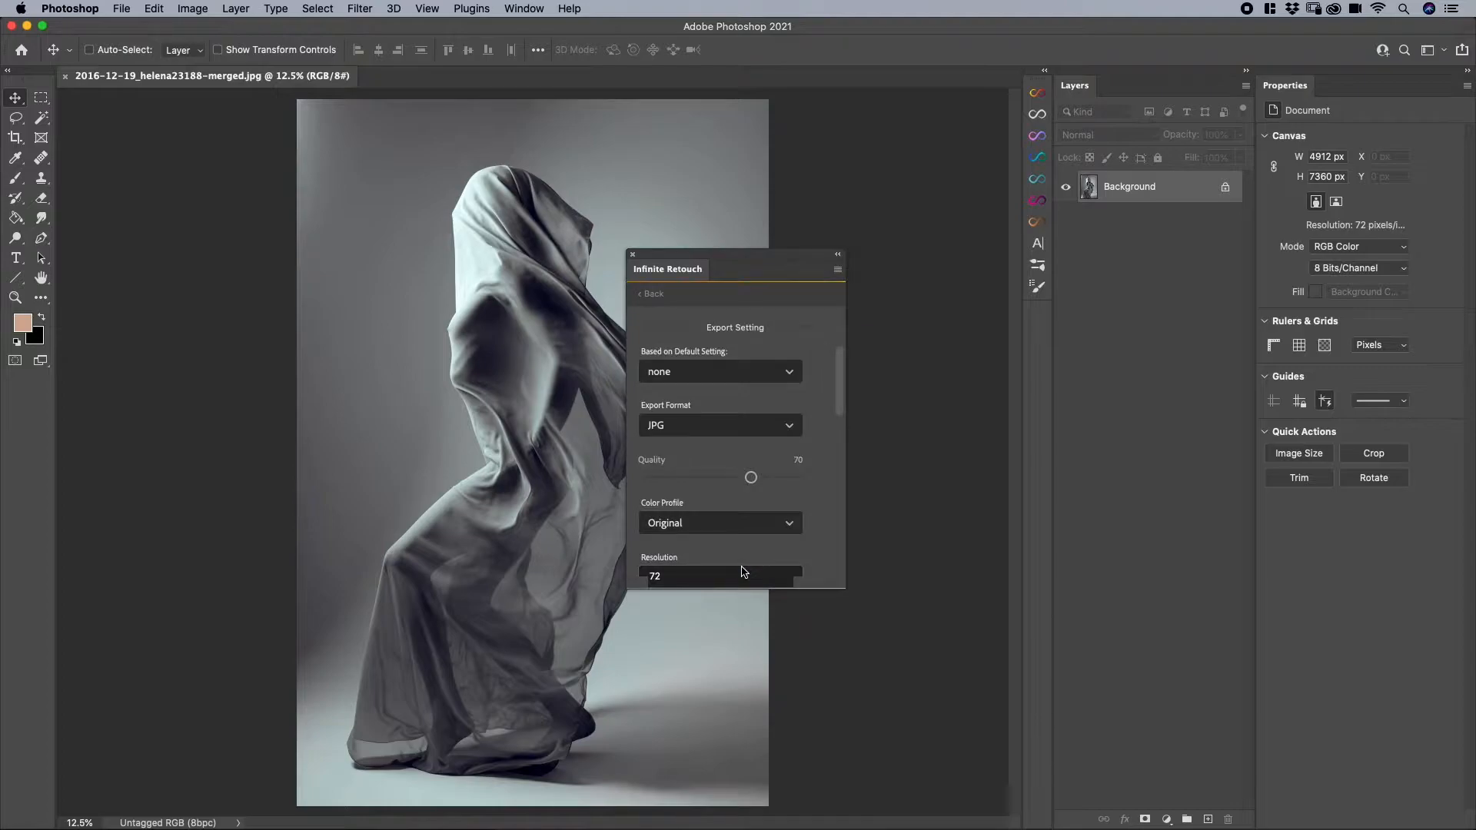
{"action": "left_click", "coordinate": [718, 372]}
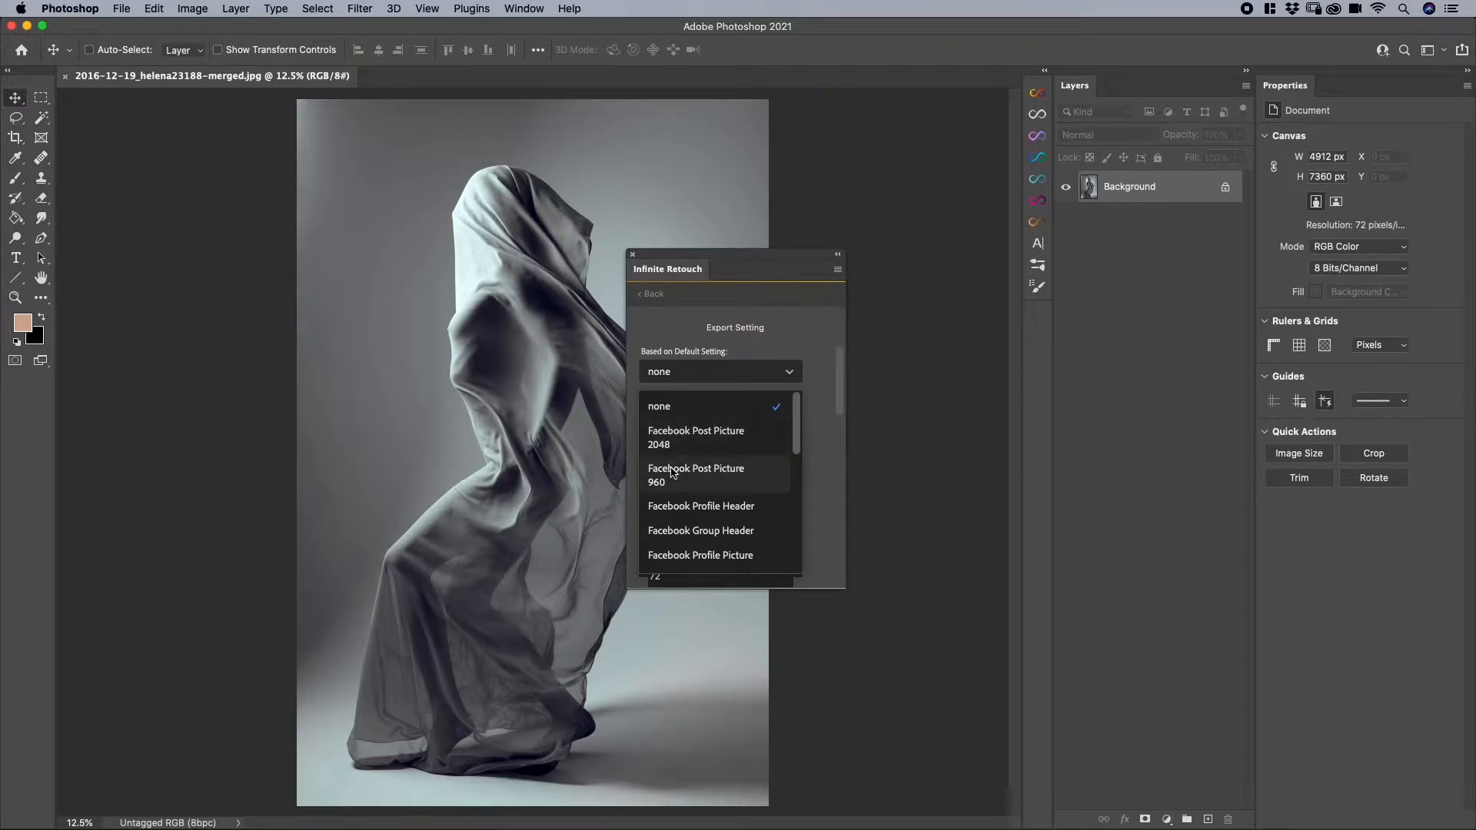
{"action": "scroll", "coordinate": [671, 472], "scroll_direction": "down", "scroll_amount": 3}
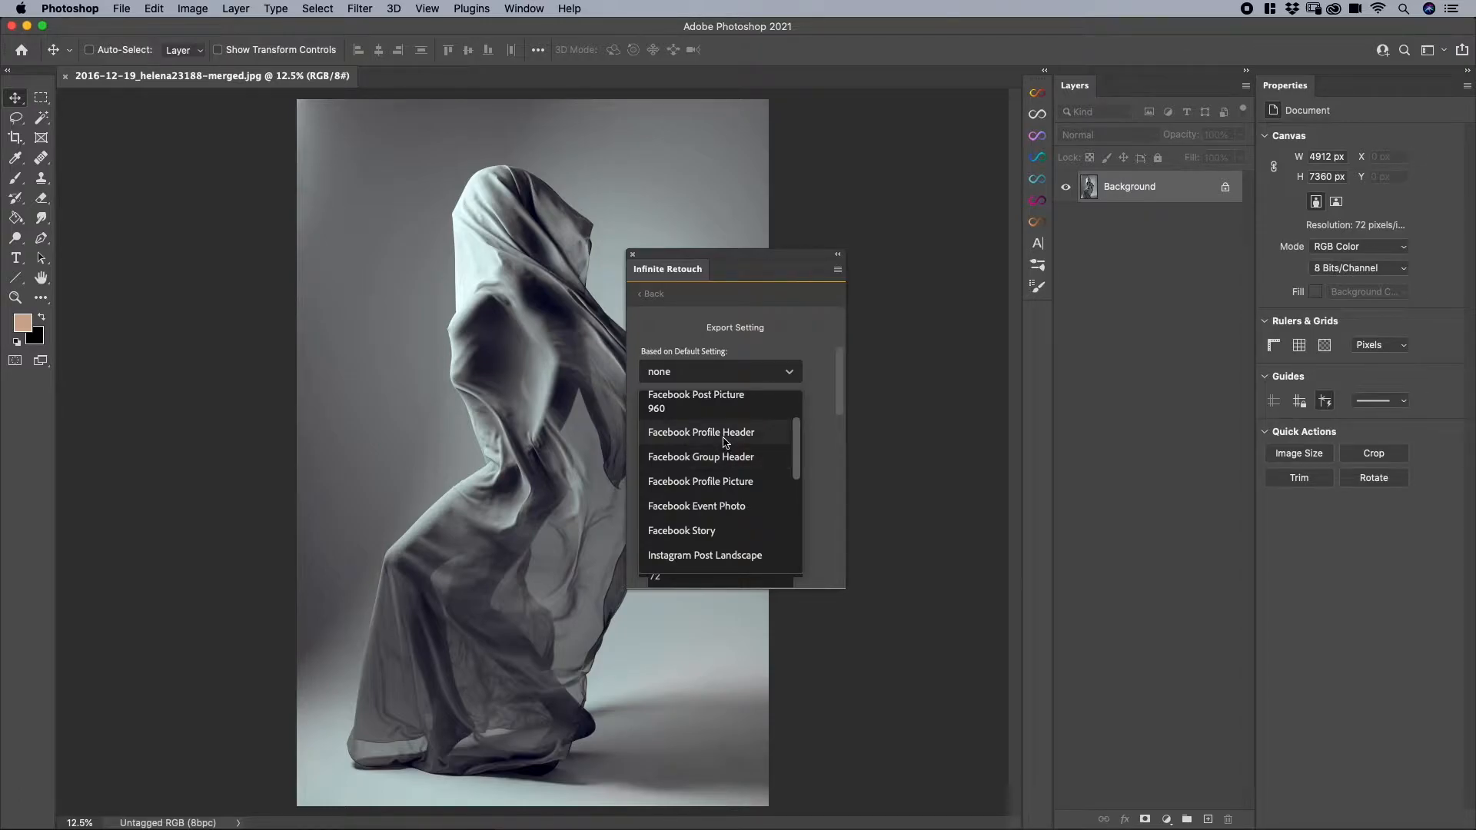
{"action": "scroll", "coordinate": [725, 442], "scroll_direction": "down", "scroll_amount": 1}
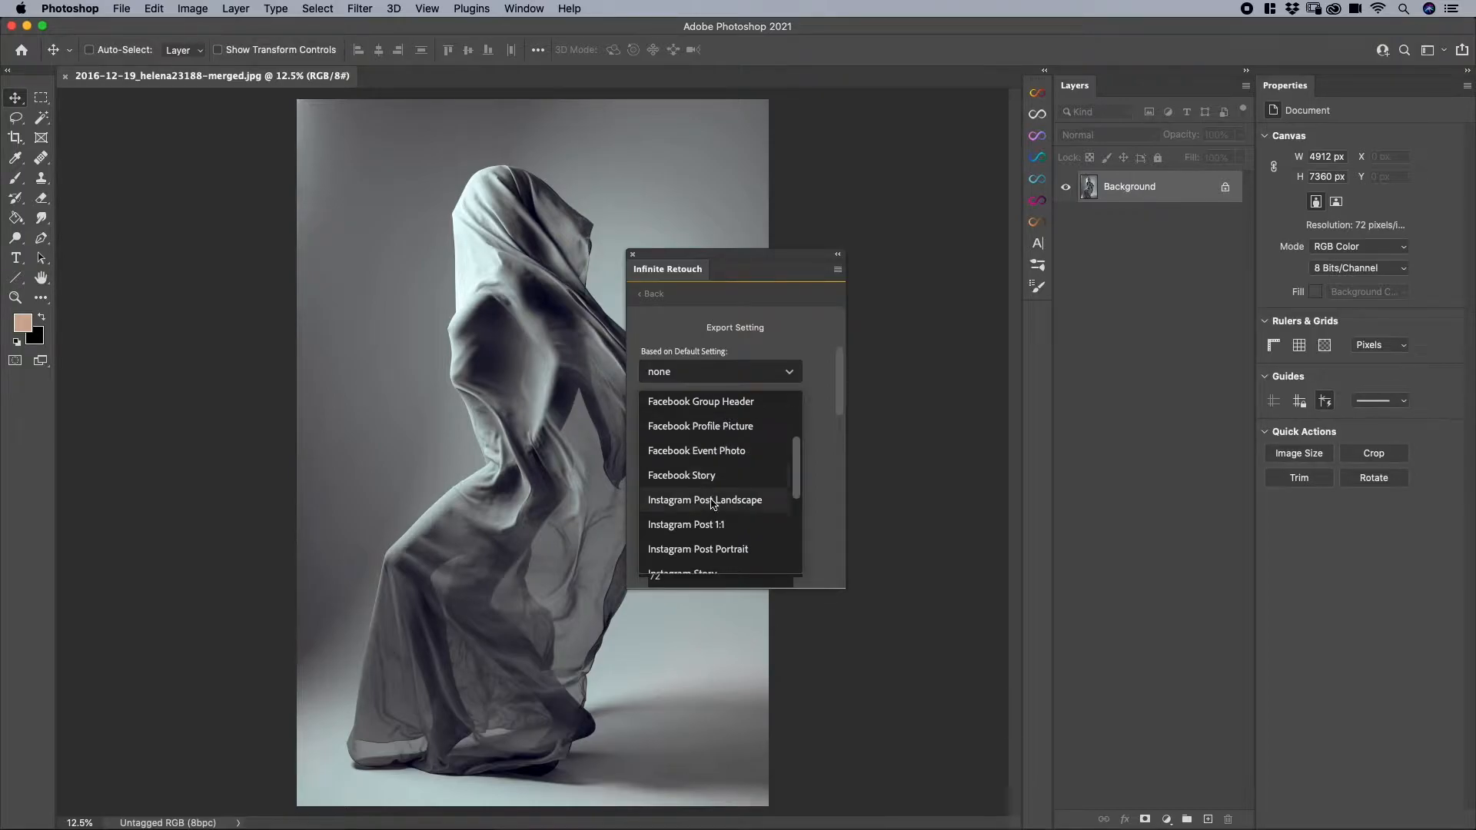
{"action": "scroll", "coordinate": [708, 504], "scroll_direction": "down", "scroll_amount": 2}
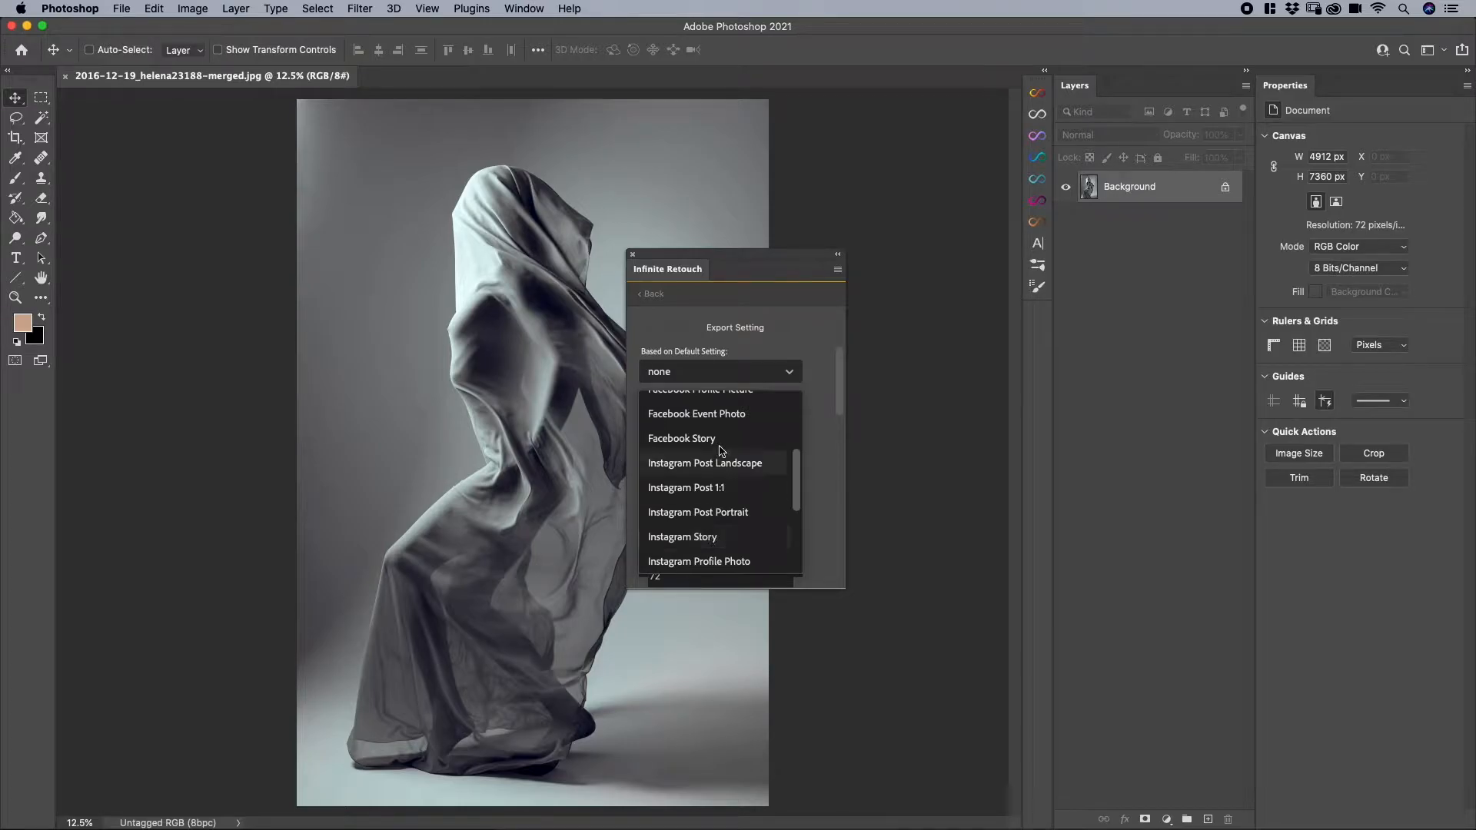
{"action": "scroll", "coordinate": [721, 445], "scroll_direction": "up", "scroll_amount": 1}
{"action": "scroll", "coordinate": [720, 444], "scroll_direction": "down", "scroll_amount": 6}
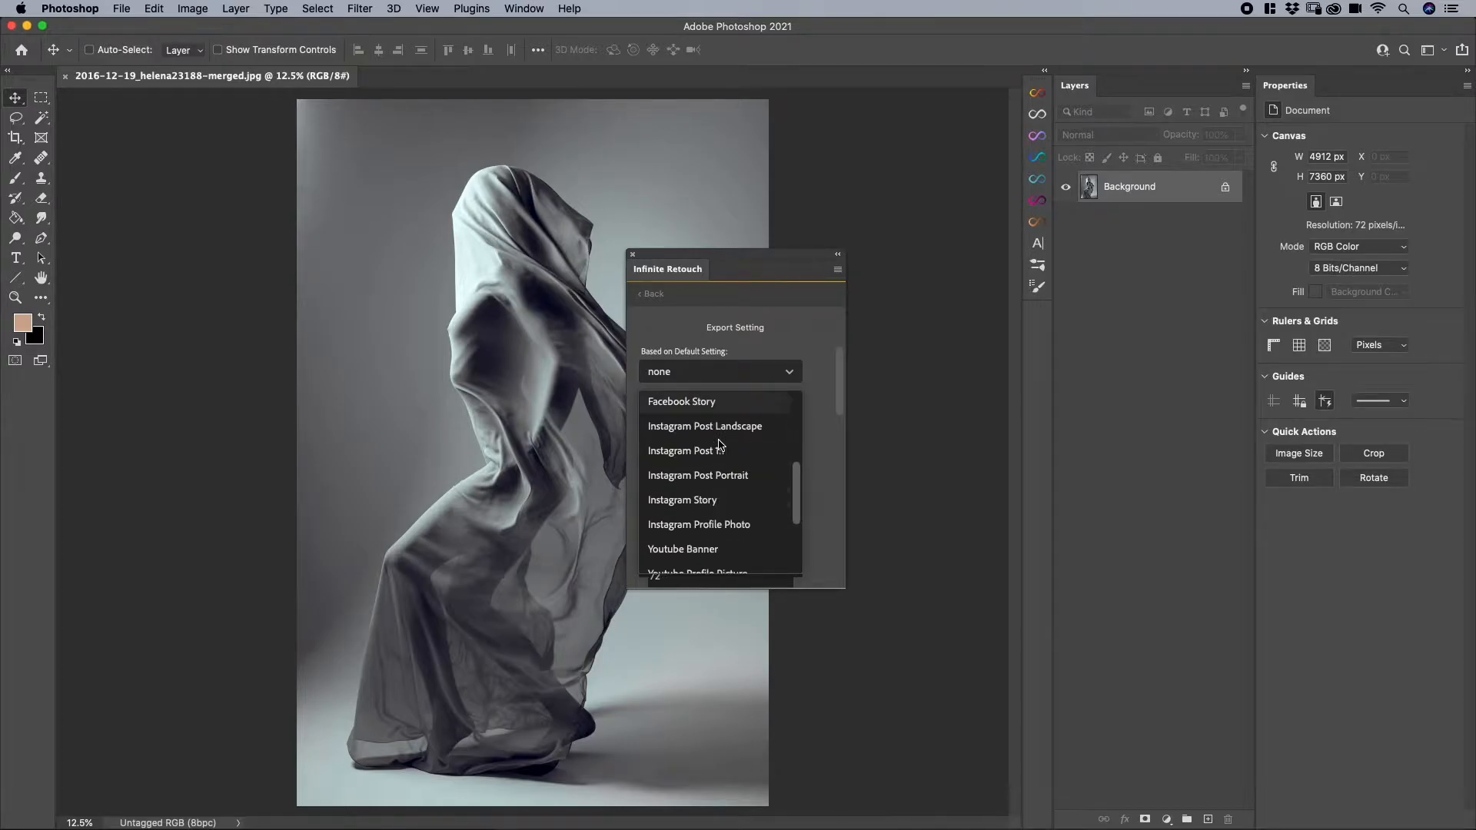
{"action": "scroll", "coordinate": [720, 444], "scroll_direction": "down", "scroll_amount": 2}
{"action": "scroll", "coordinate": [720, 444], "scroll_direction": "up", "scroll_amount": 10}
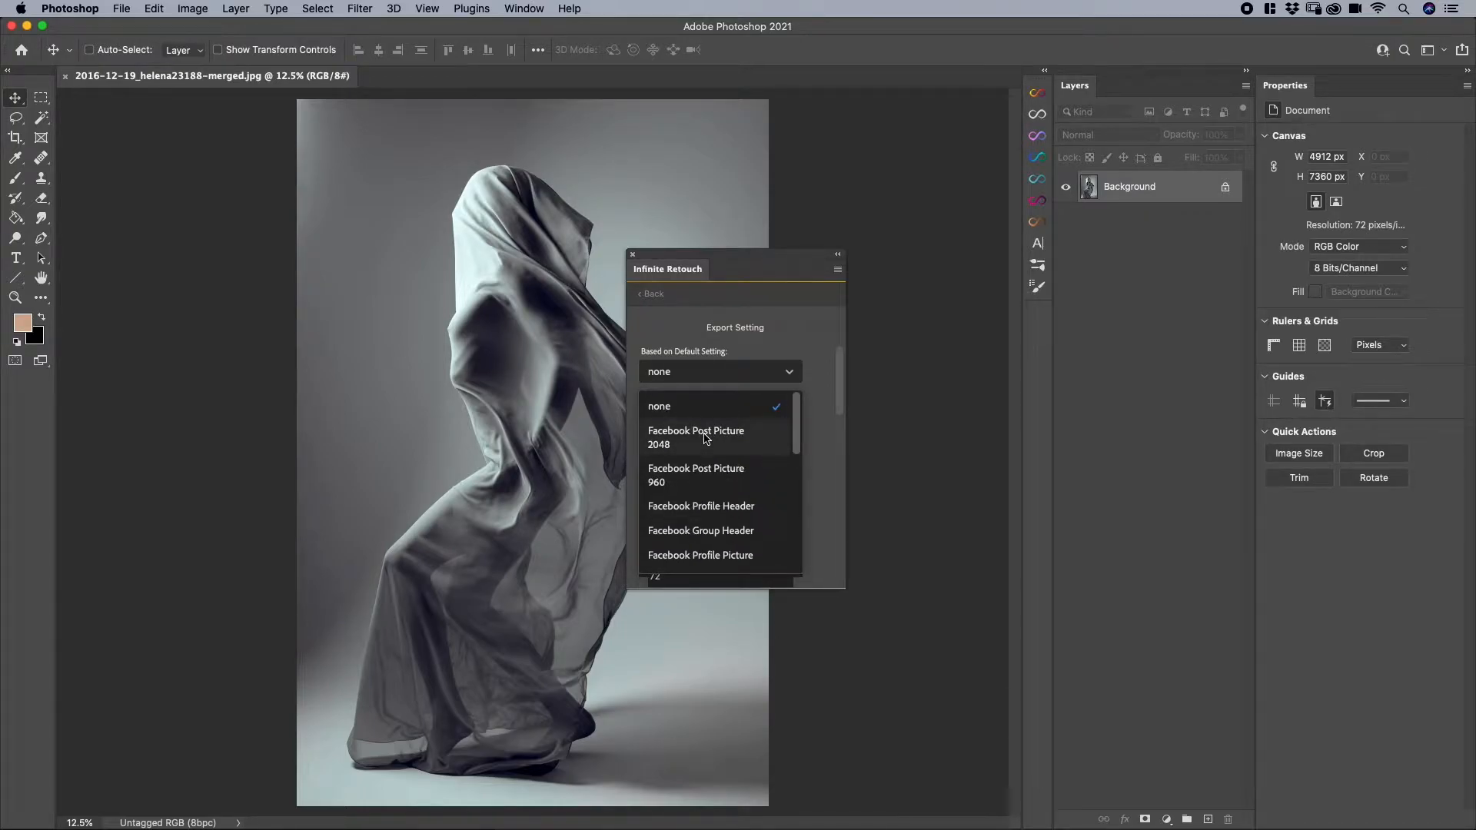
{"action": "left_click", "coordinate": [705, 439]}
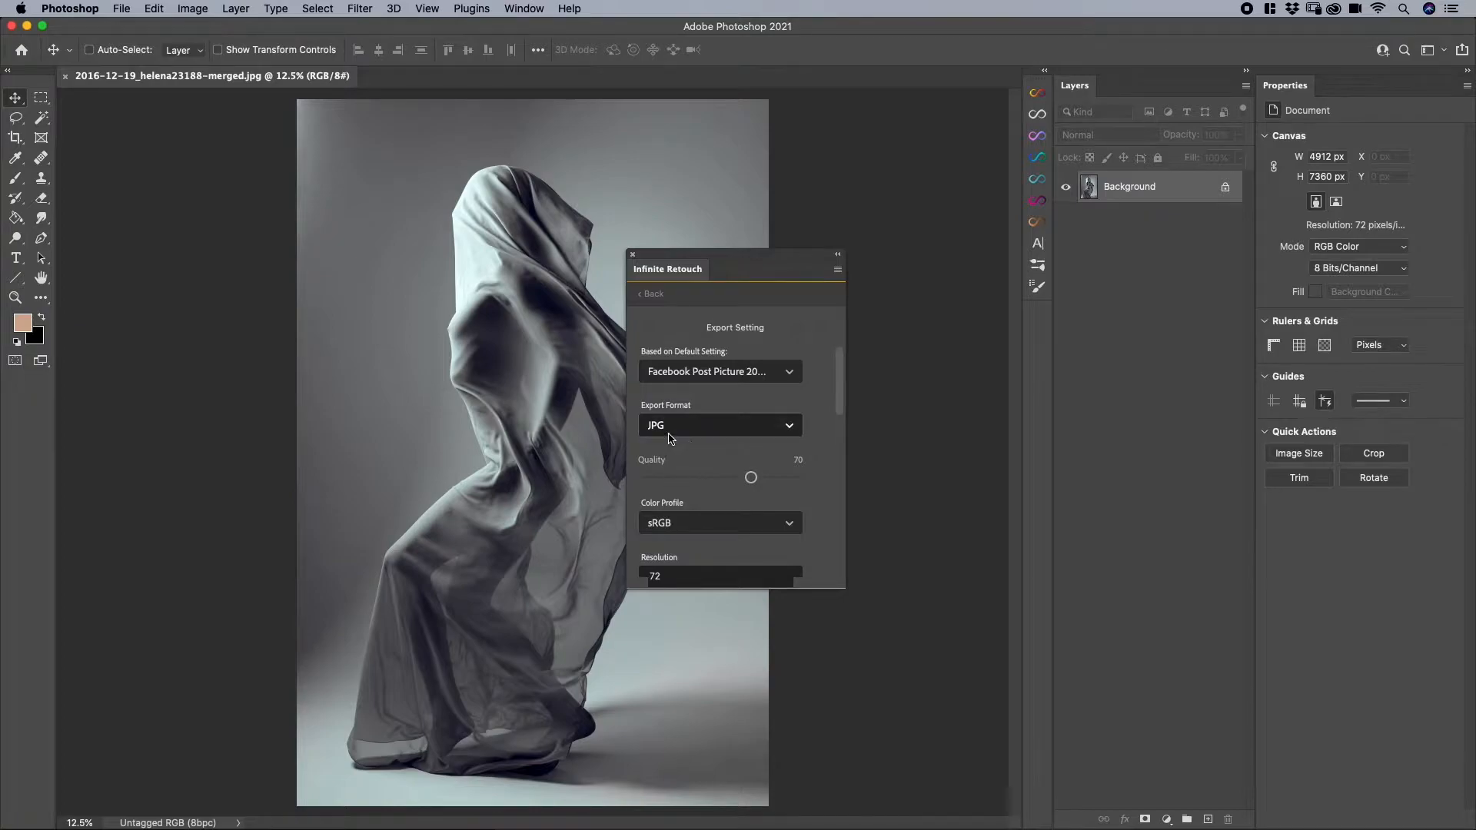
- Review the preset's format, quality, color profile, resolution, export size, unit and upscale options
{"action": "scroll", "coordinate": [707, 485], "scroll_direction": "down", "scroll_amount": 2}
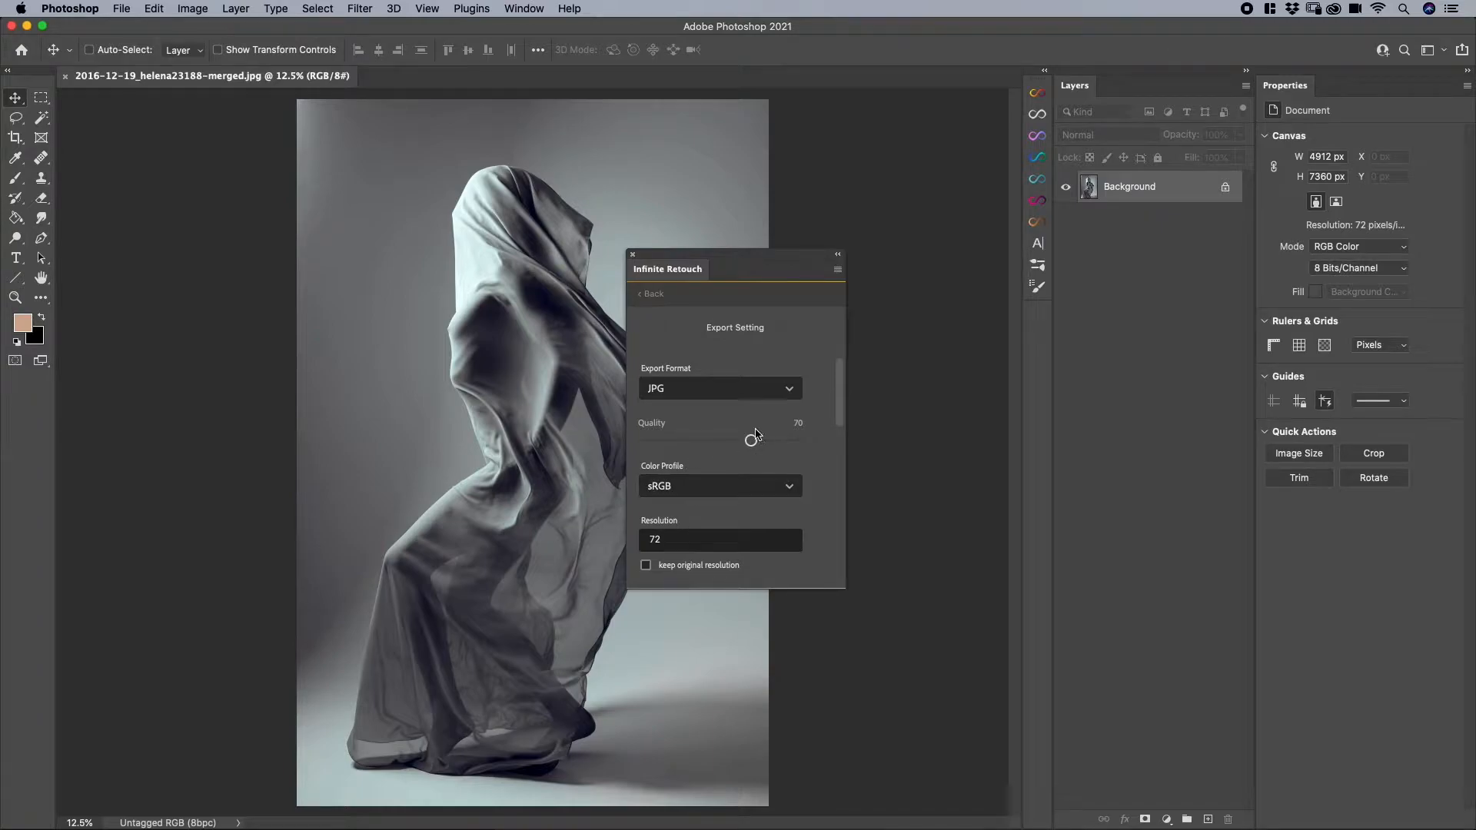
{"action": "scroll", "coordinate": [745, 500], "scroll_direction": "down", "scroll_amount": 2}
{"action": "scroll", "coordinate": [746, 501], "scroll_direction": "down", "scroll_amount": 2}
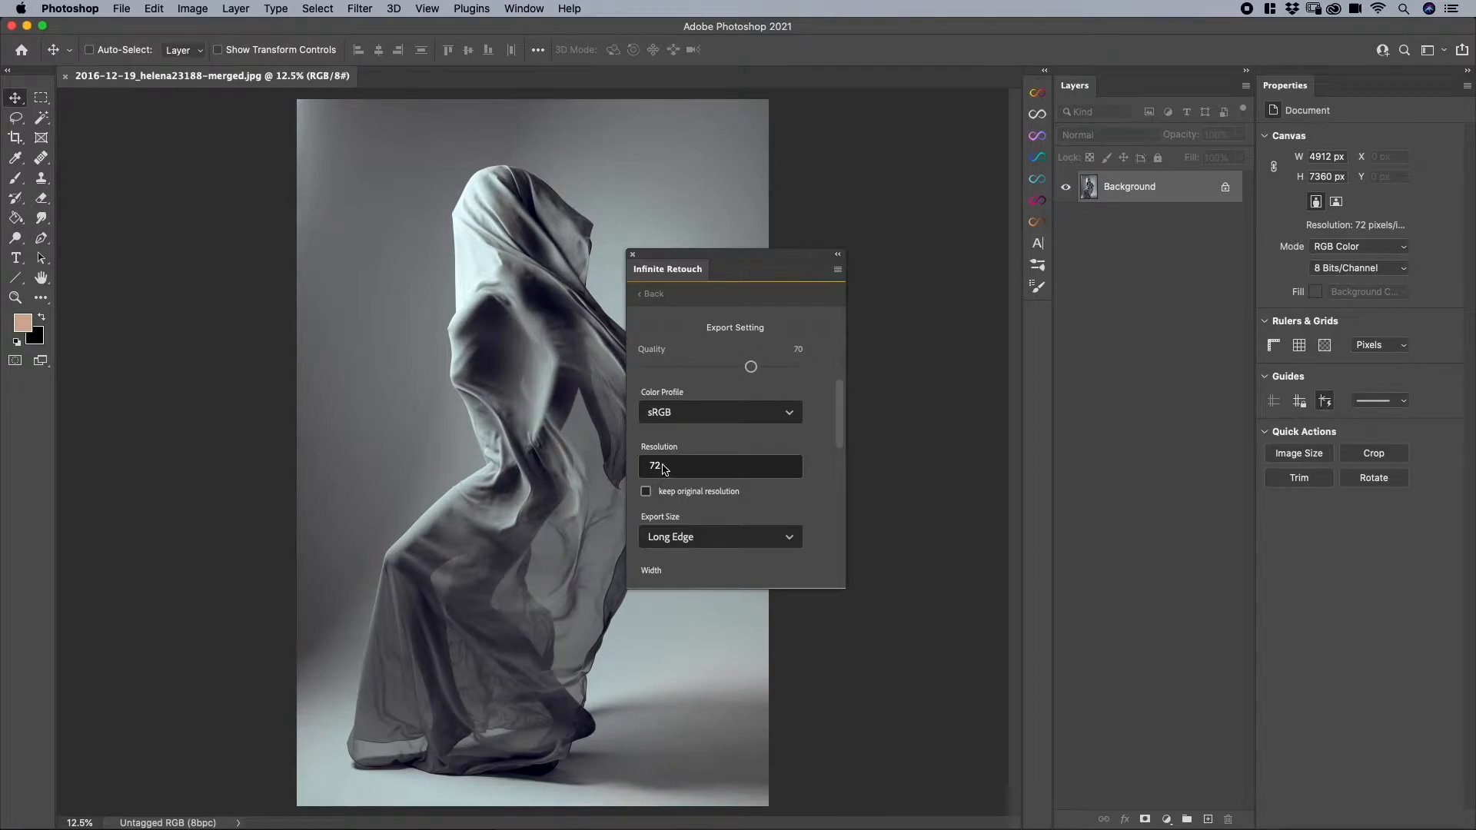
{"action": "scroll", "coordinate": [735, 511], "scroll_direction": "down", "scroll_amount": 3}
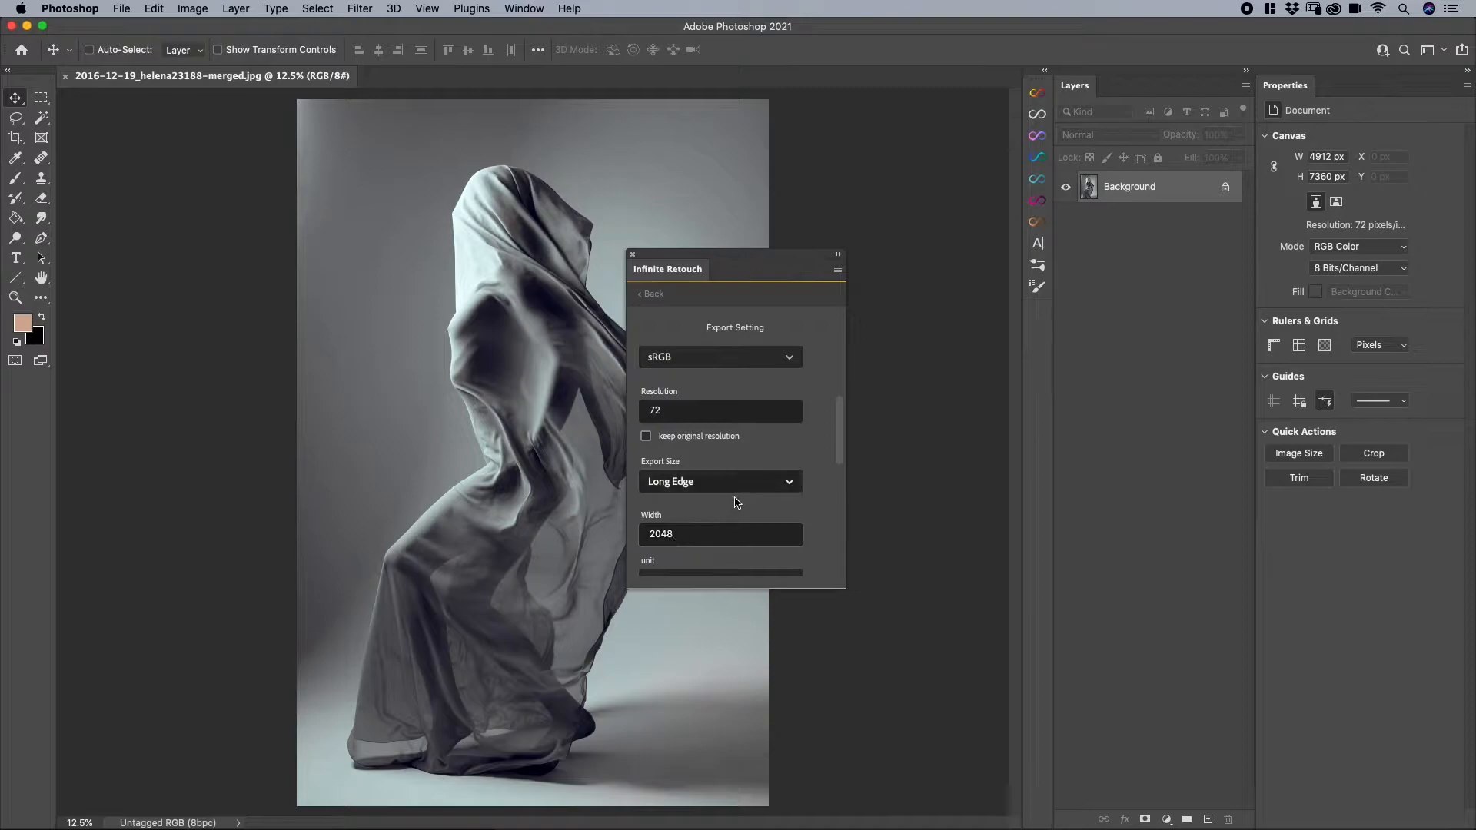
{"action": "scroll", "coordinate": [804, 463], "scroll_direction": "down", "scroll_amount": 5}
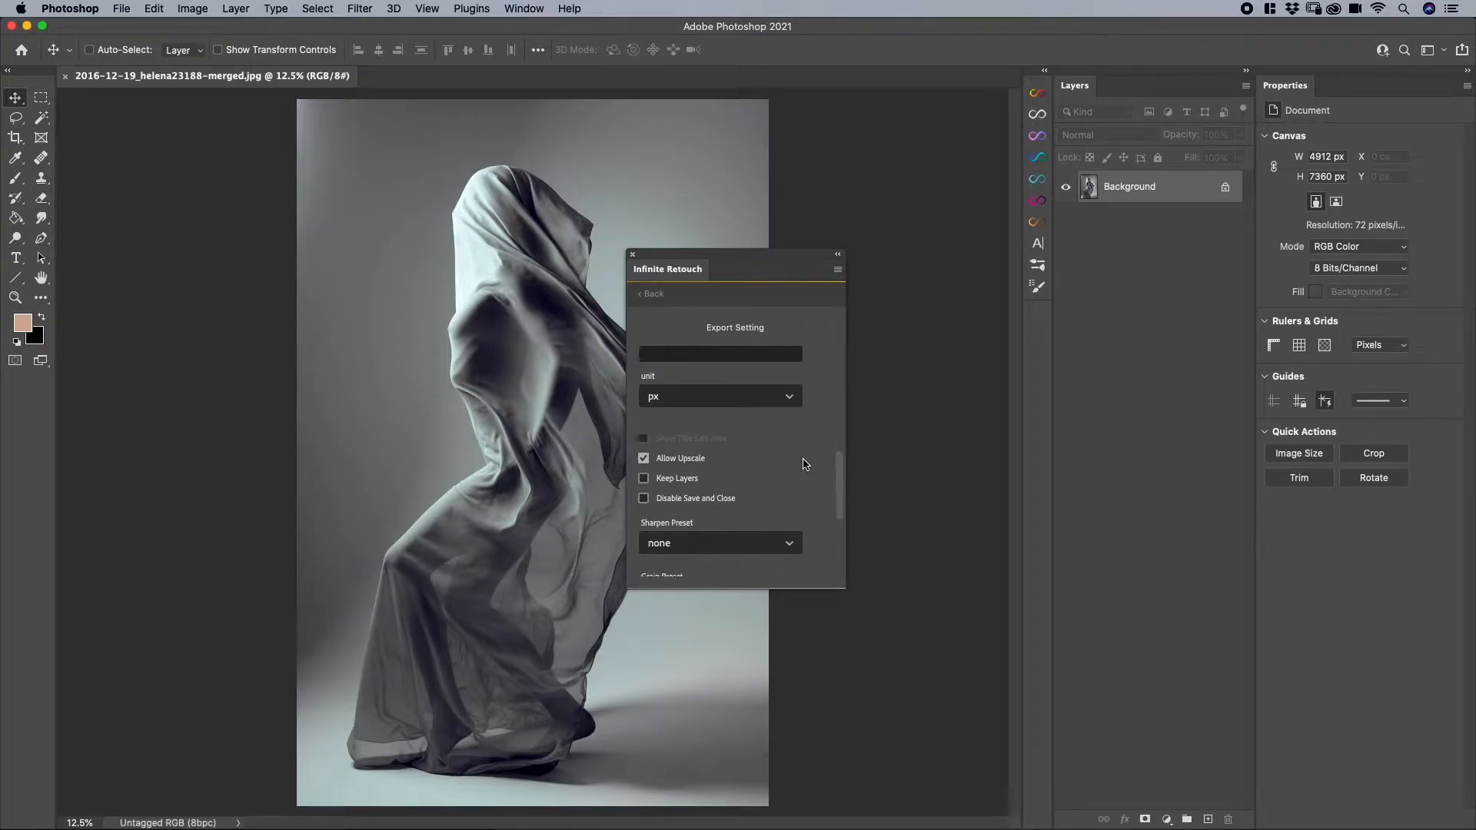
{"action": "scroll", "coordinate": [804, 463], "scroll_direction": "down", "scroll_amount": 2}
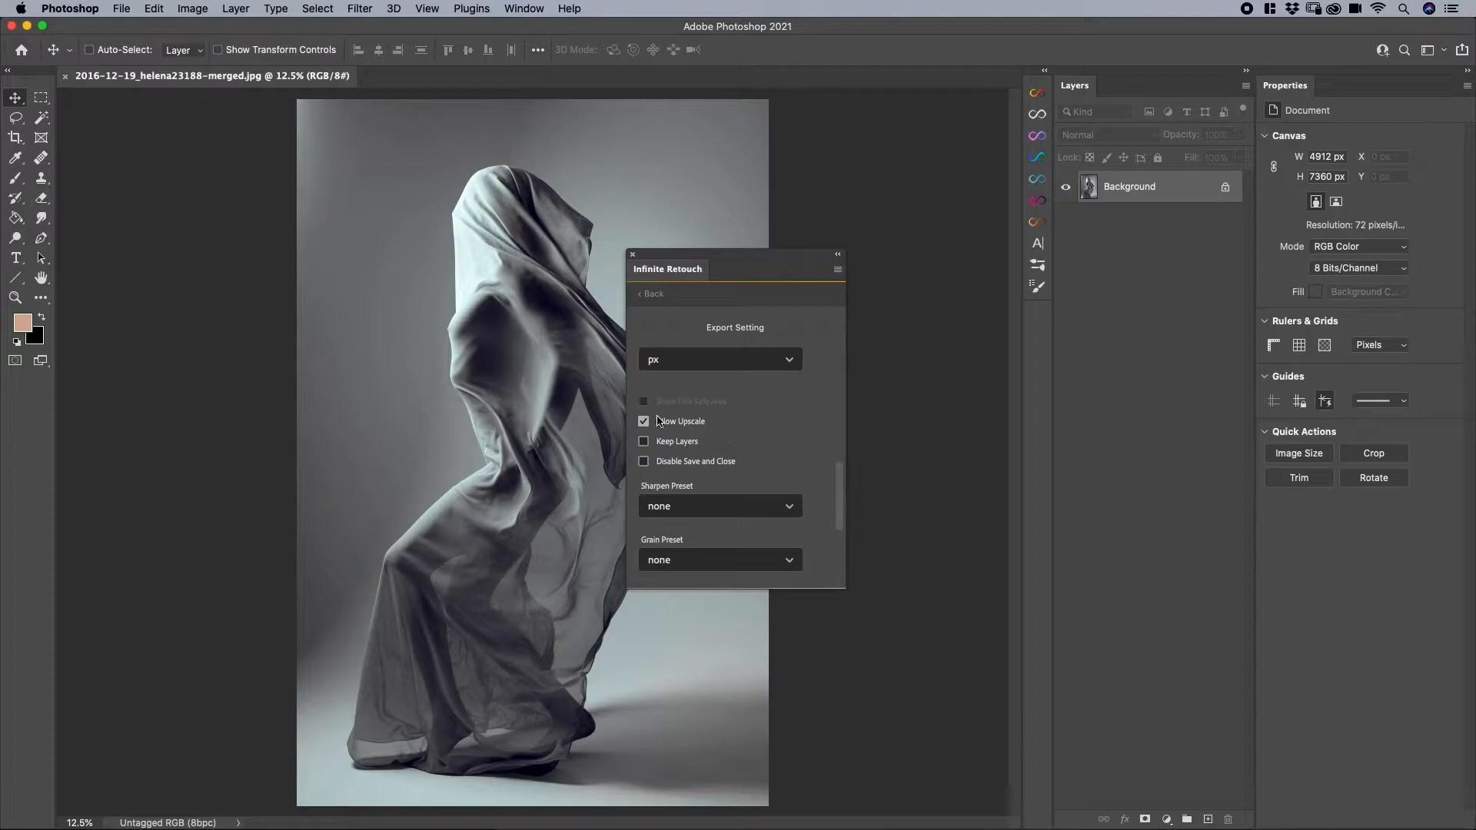
{"action": "scroll", "coordinate": [765, 461], "scroll_direction": "down", "scroll_amount": 2}
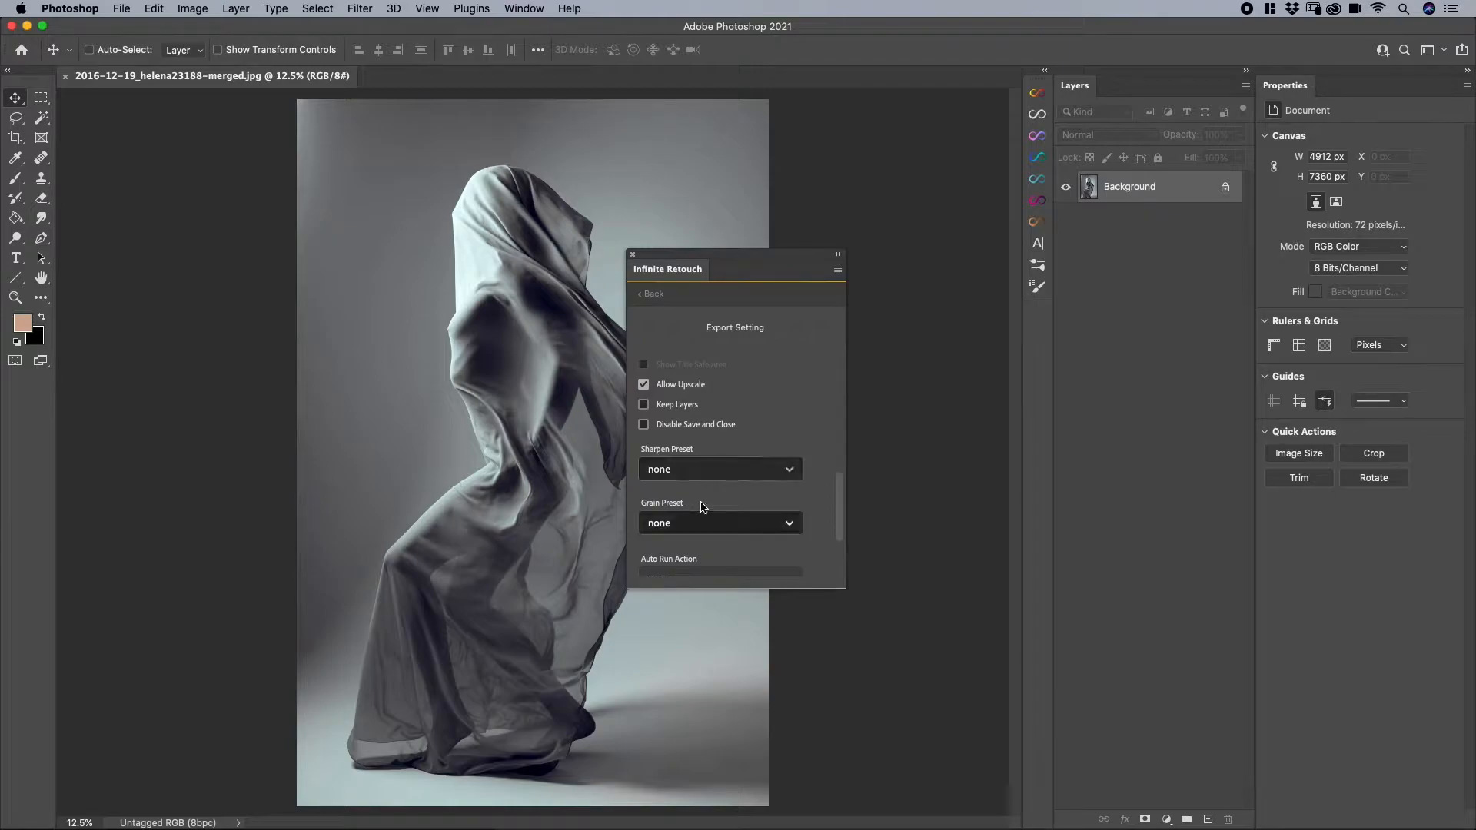
- Examine the available sharpen presets, grain presets and auto run action settings without changing any of them
{"action": "left_click", "coordinate": [674, 472]}
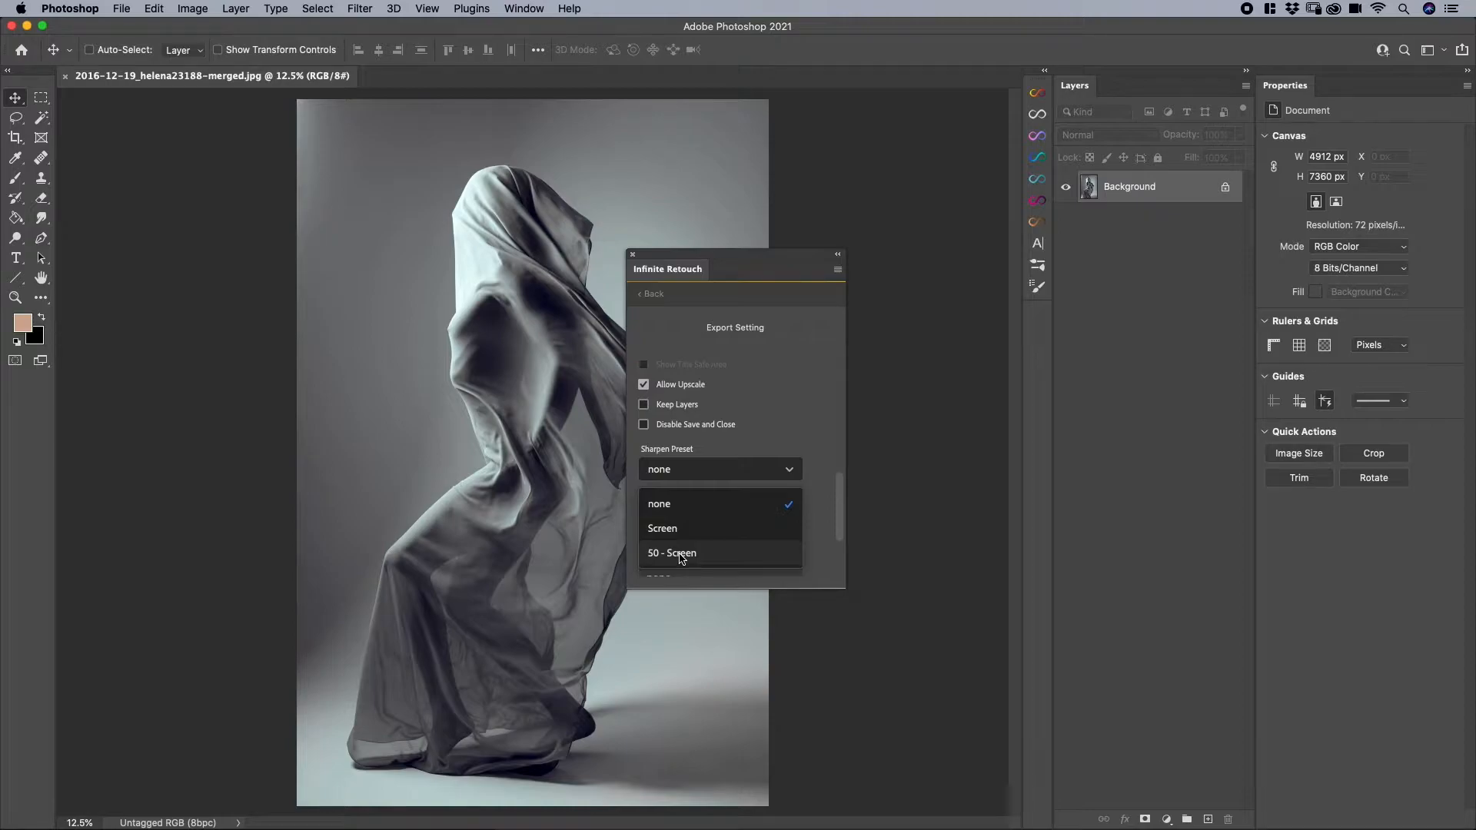
{"action": "left_click", "coordinate": [838, 436]}
{"action": "scroll", "coordinate": [665, 492], "scroll_direction": "down", "scroll_amount": 5}
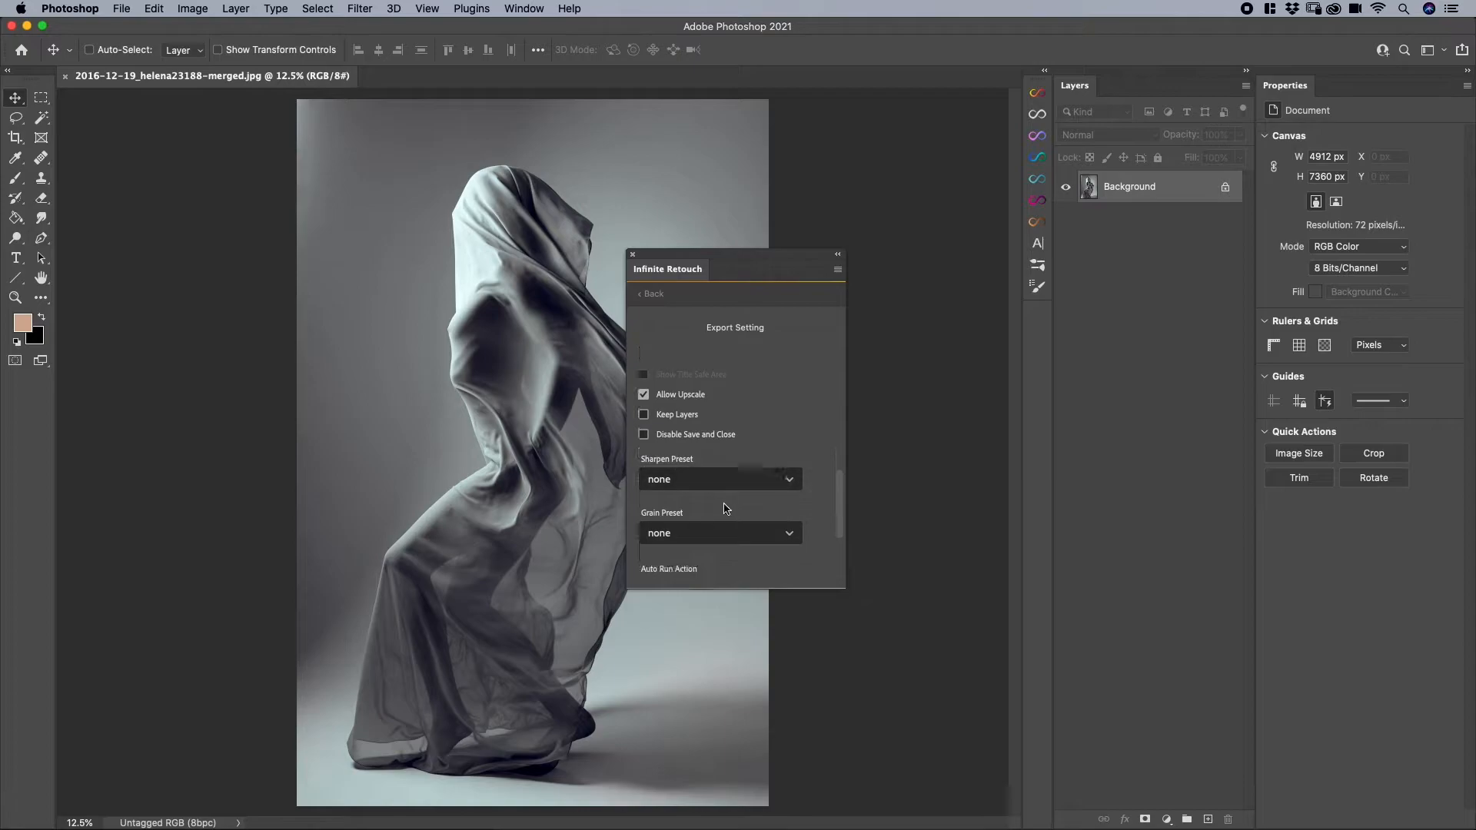
{"action": "left_click", "coordinate": [672, 534]}
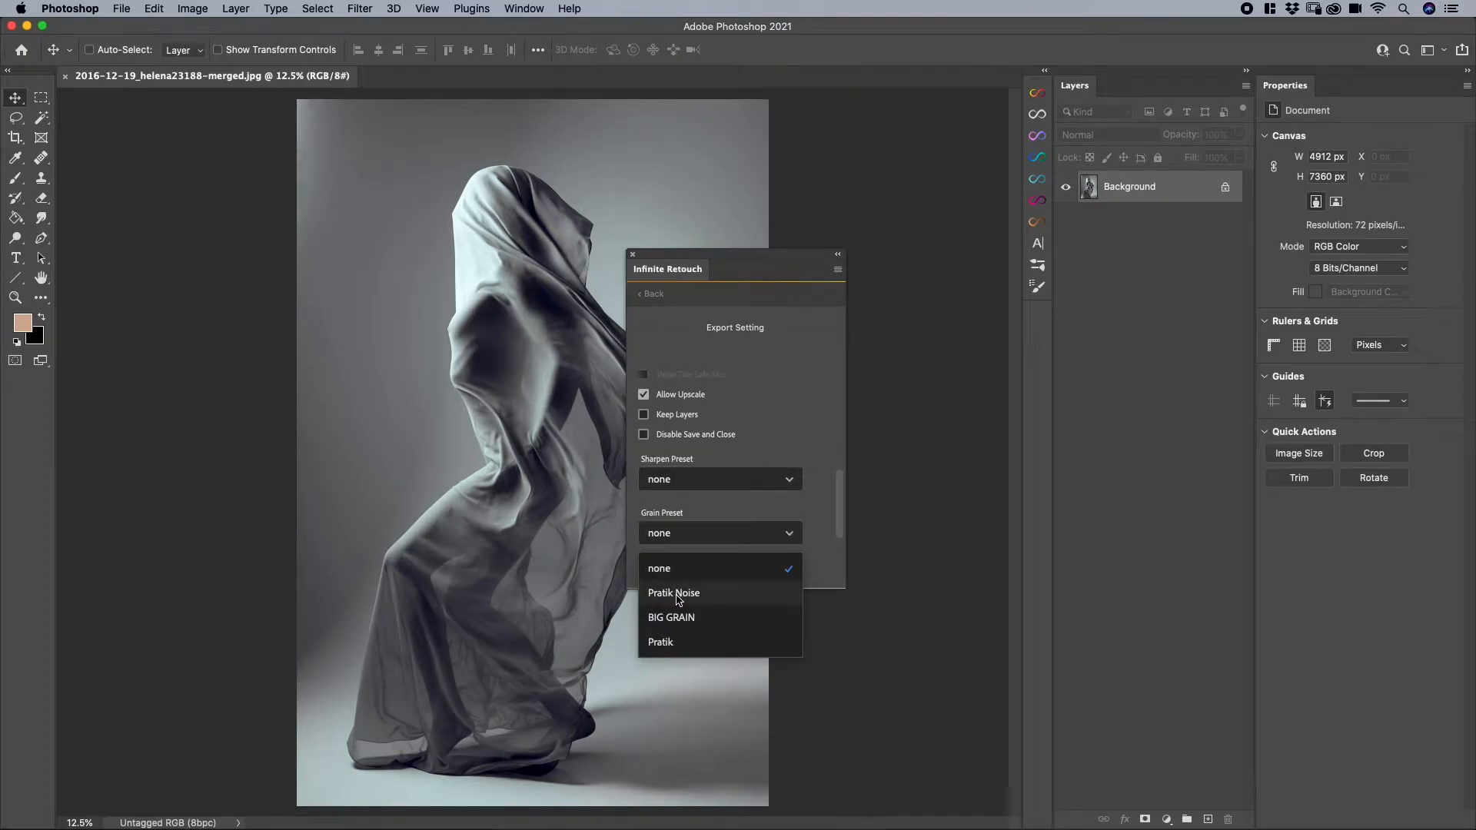
{"action": "left_click", "coordinate": [825, 485]}
{"action": "left_click_drag", "start_coordinate": [838, 498], "coordinate": [839, 527]}
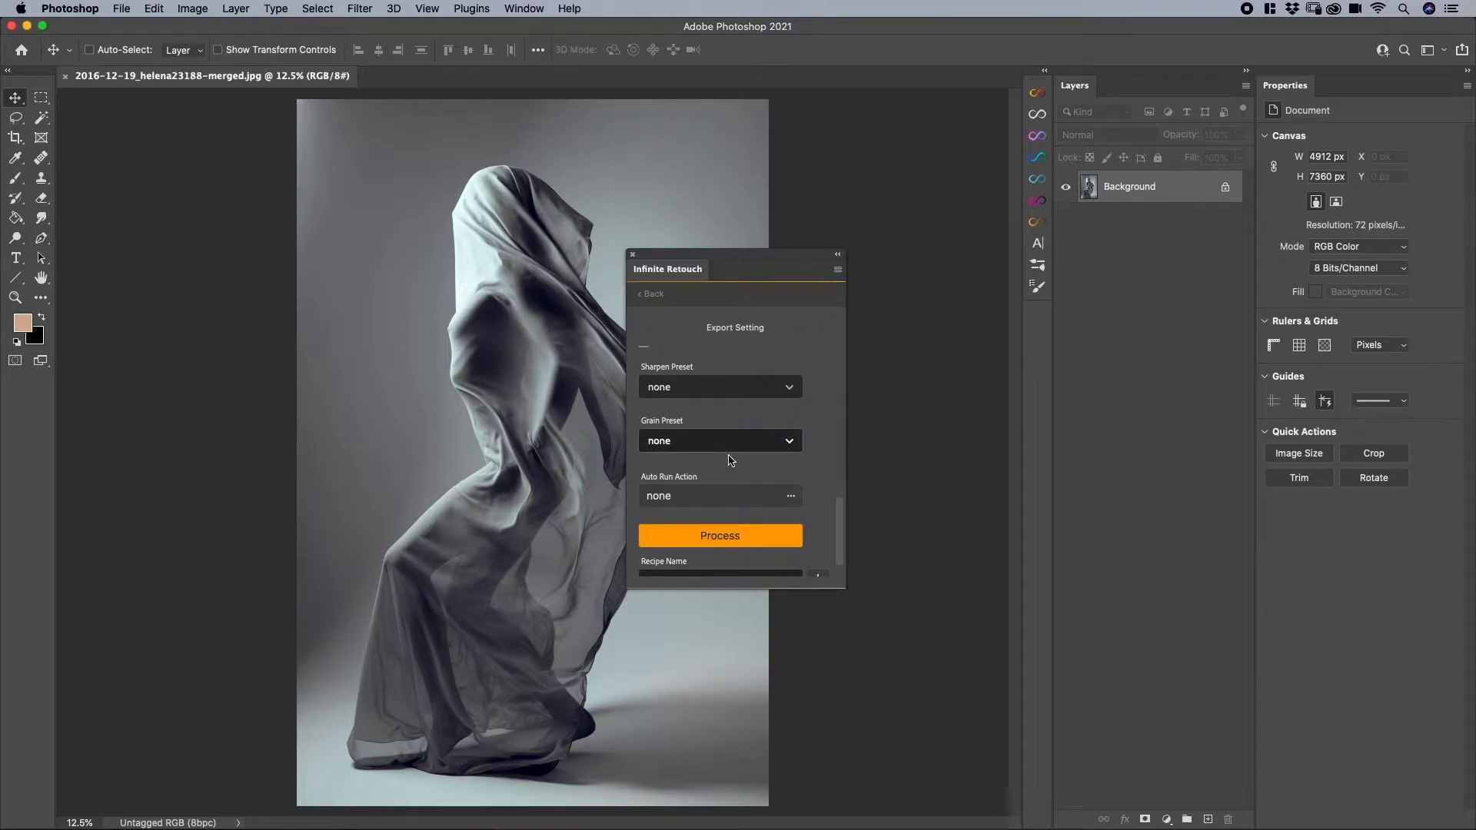
{"action": "left_click", "coordinate": [677, 498]}
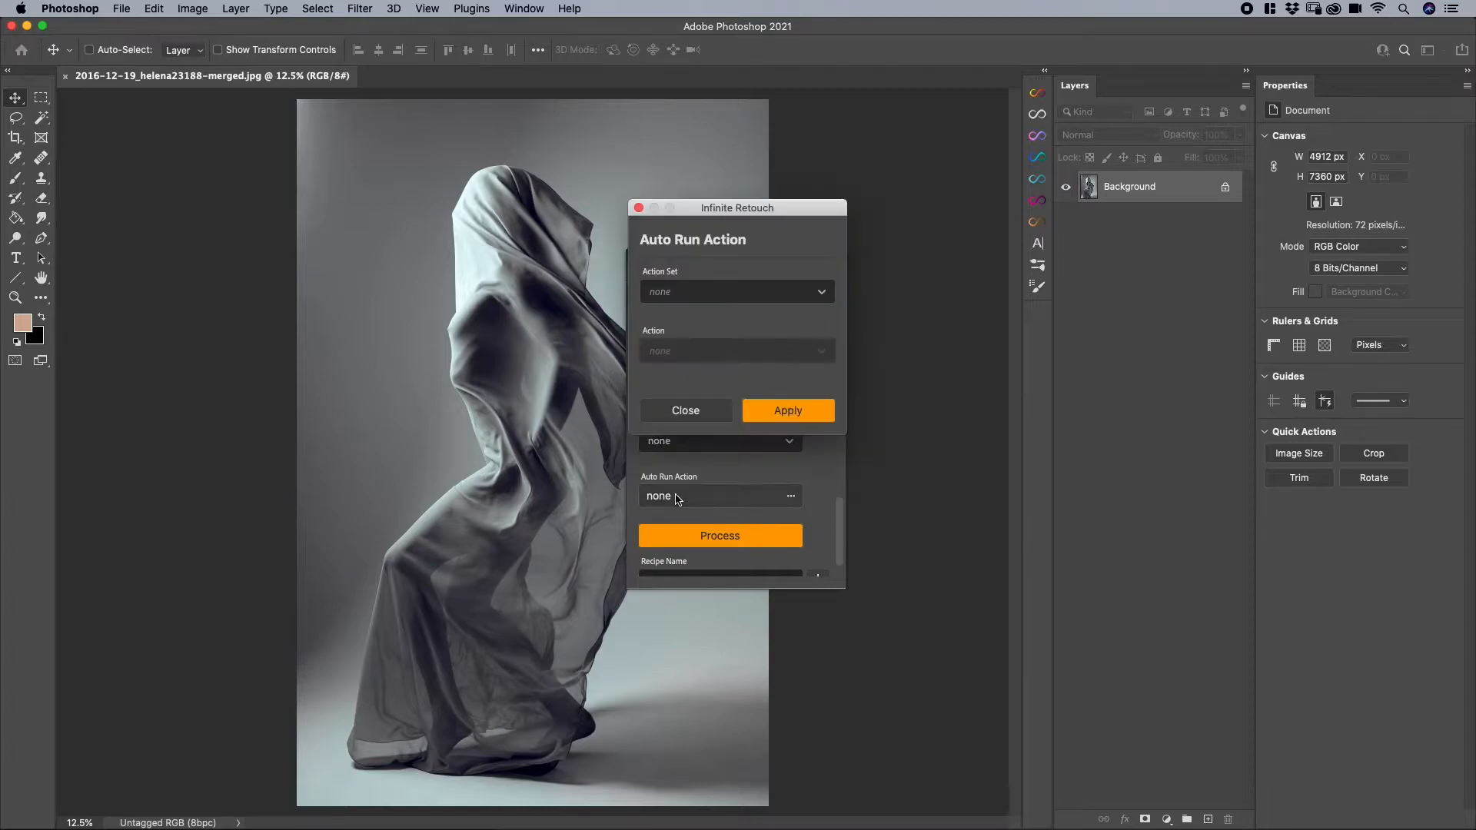
{"action": "left_click", "coordinate": [684, 412]}
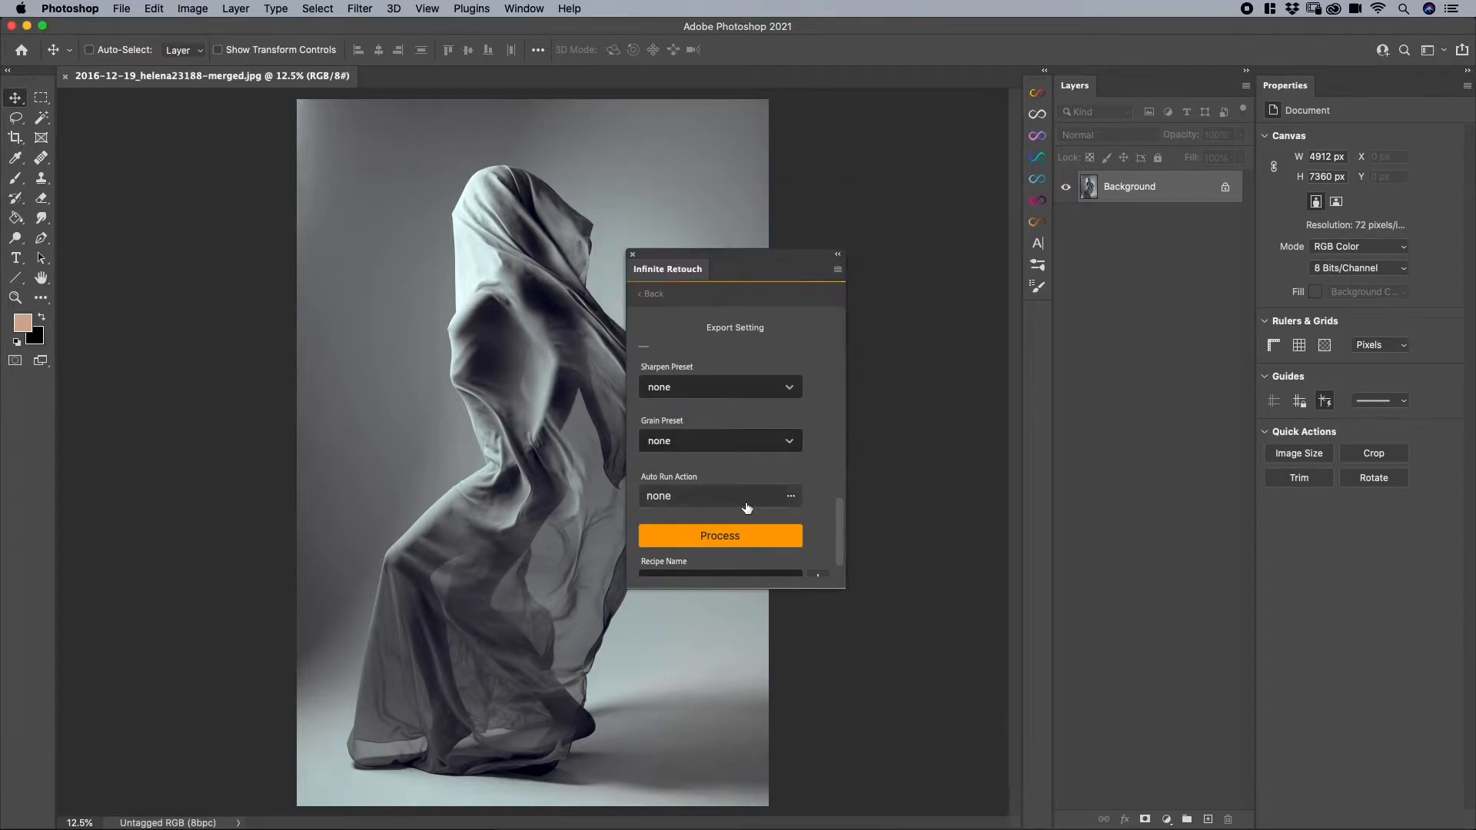
- Process the image with these export settings and save the result in the Export Options folder
{"action": "scroll", "coordinate": [745, 507], "scroll_direction": "down", "scroll_amount": 1}
{"action": "left_click", "coordinate": [708, 504]}
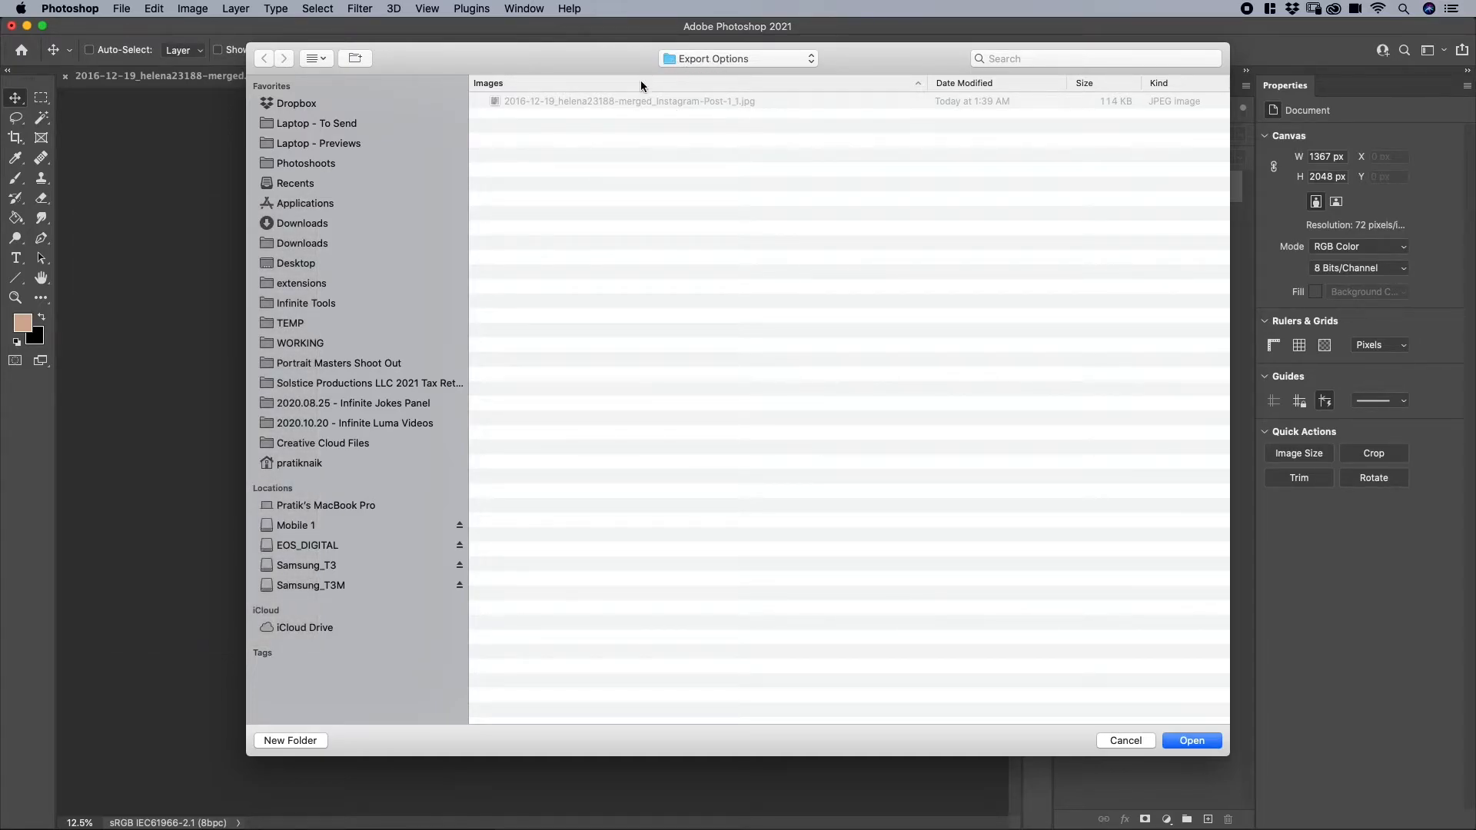
{"action": "left_click", "coordinate": [1191, 740]}
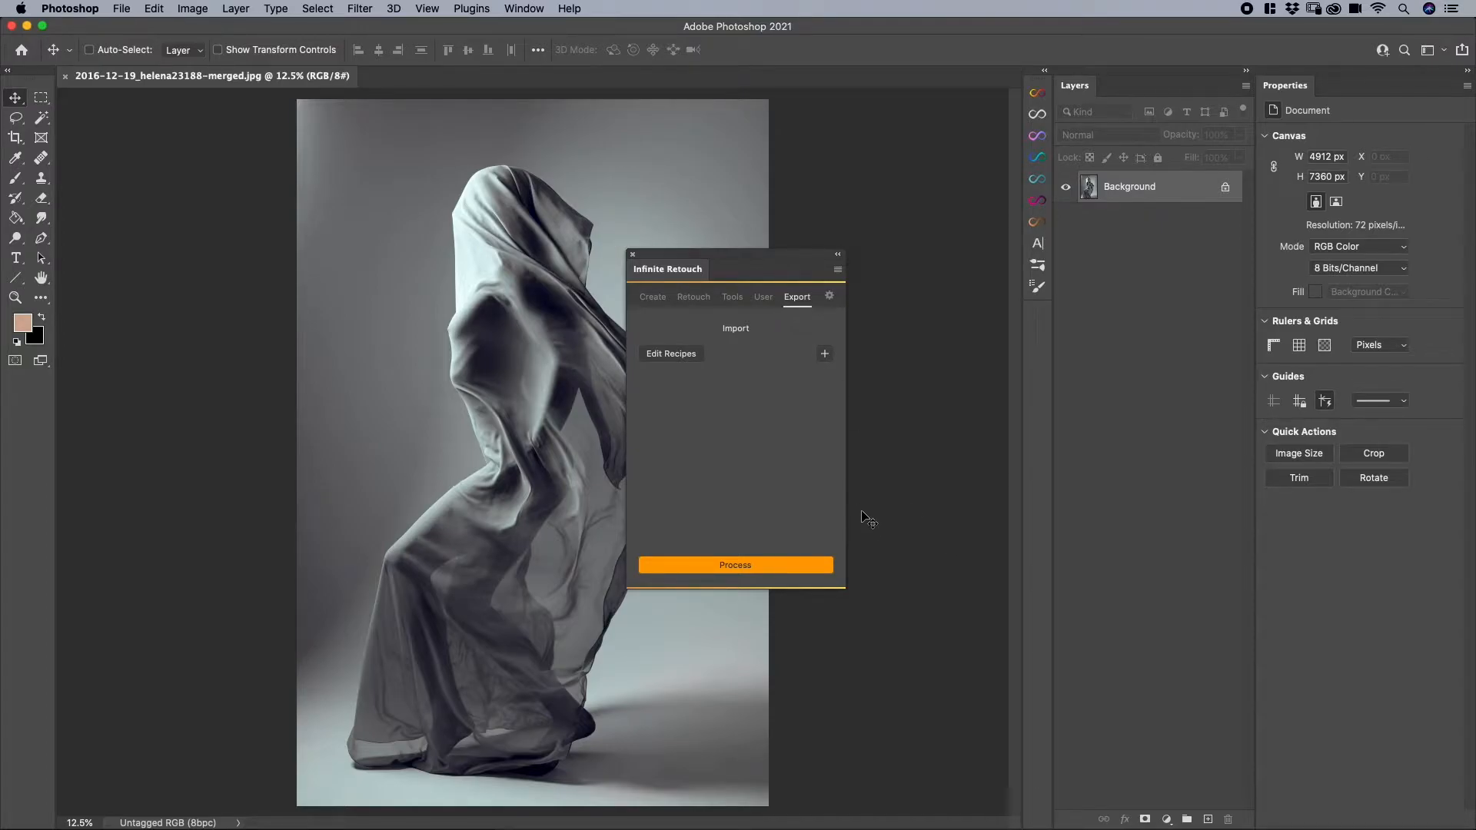
- Switch to Finder's Export Options folder, preview the exported Facebook Post Picture 2048 file and check its full file name
{"action": "key", "text": "ctrl+Up"}
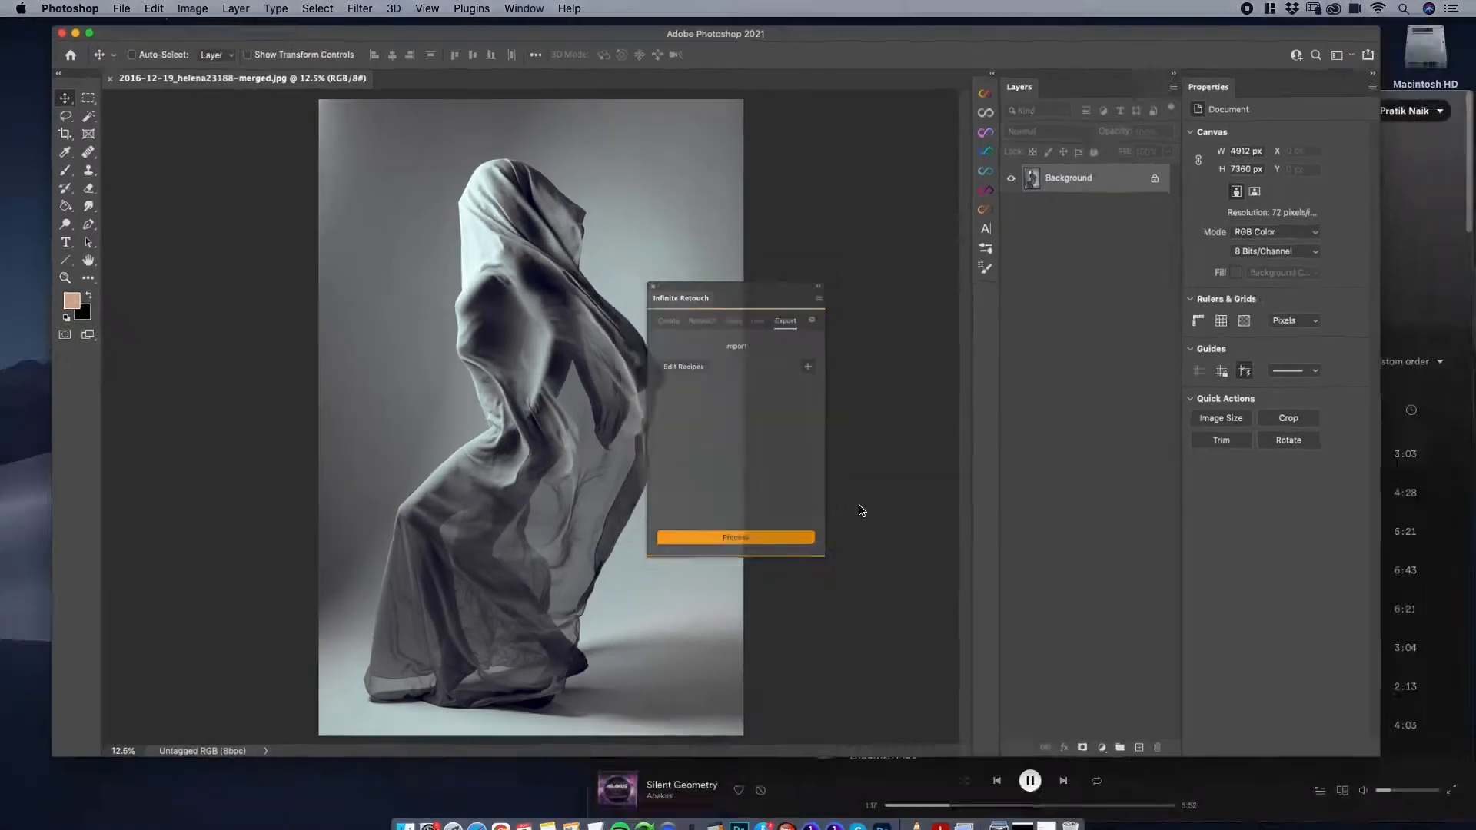
{"action": "left_click", "coordinate": [779, 37]}
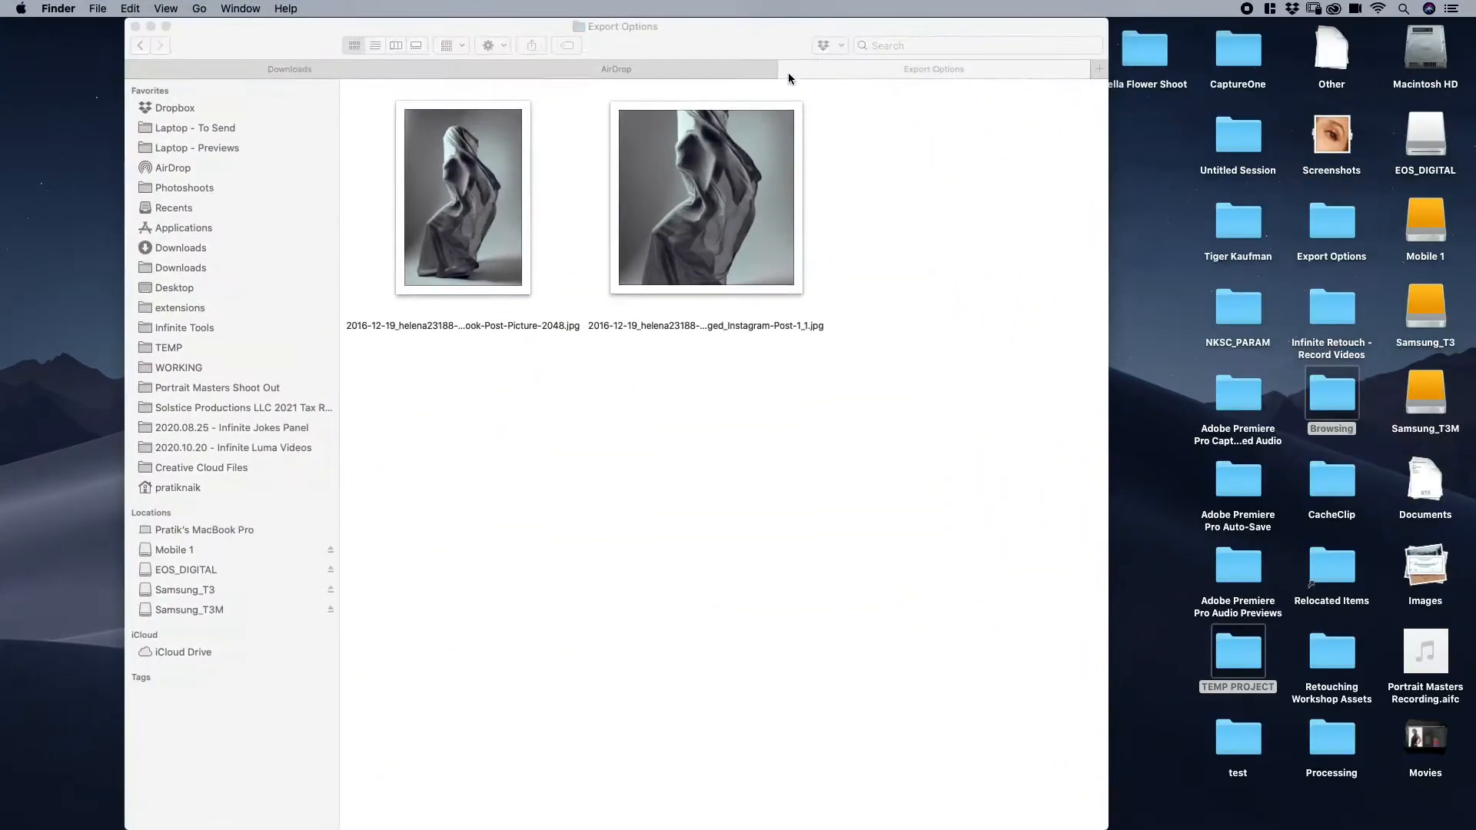
{"action": "left_click", "coordinate": [498, 199]}
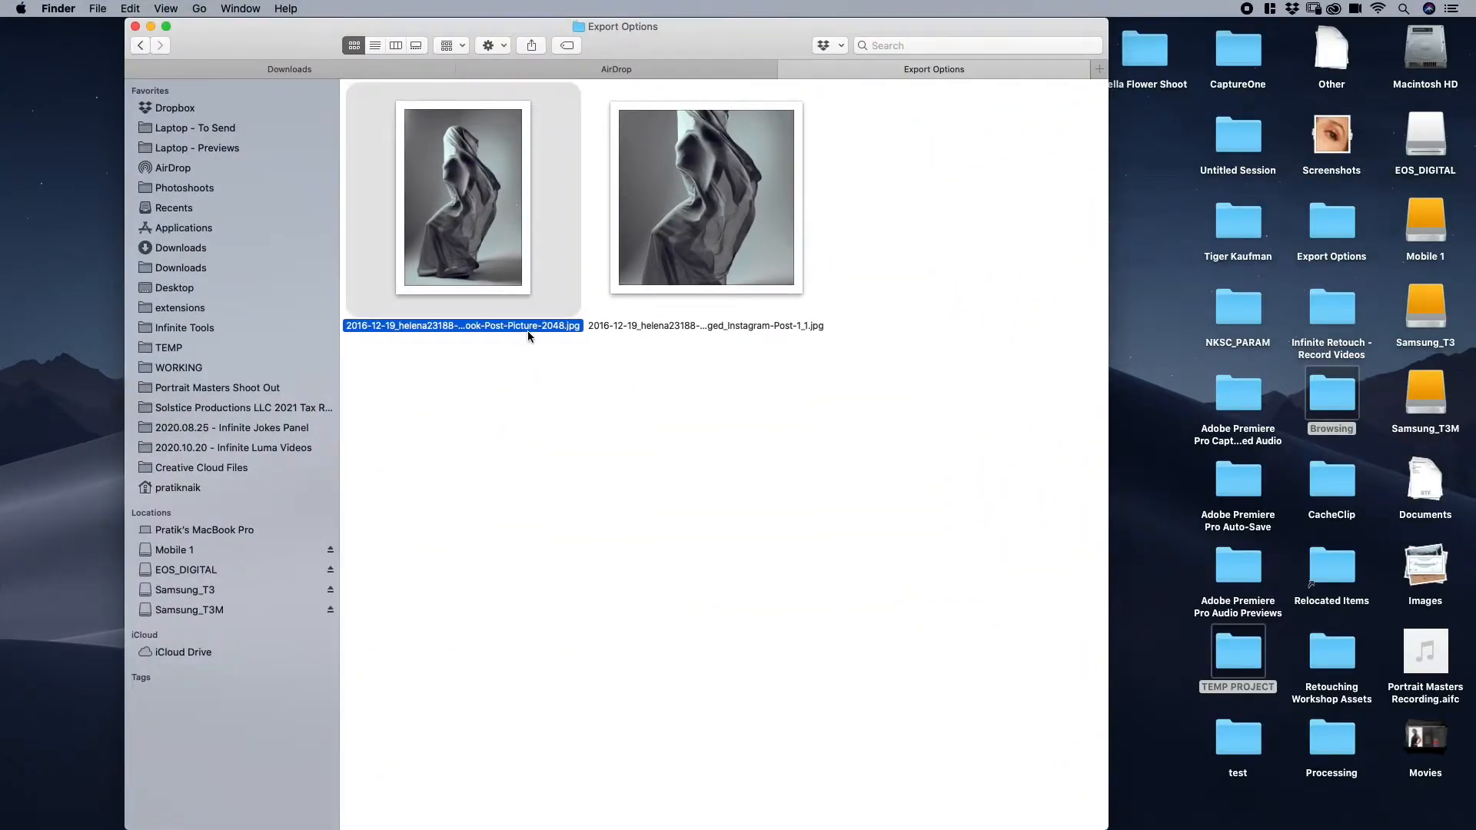
{"action": "key", "text": "space"}
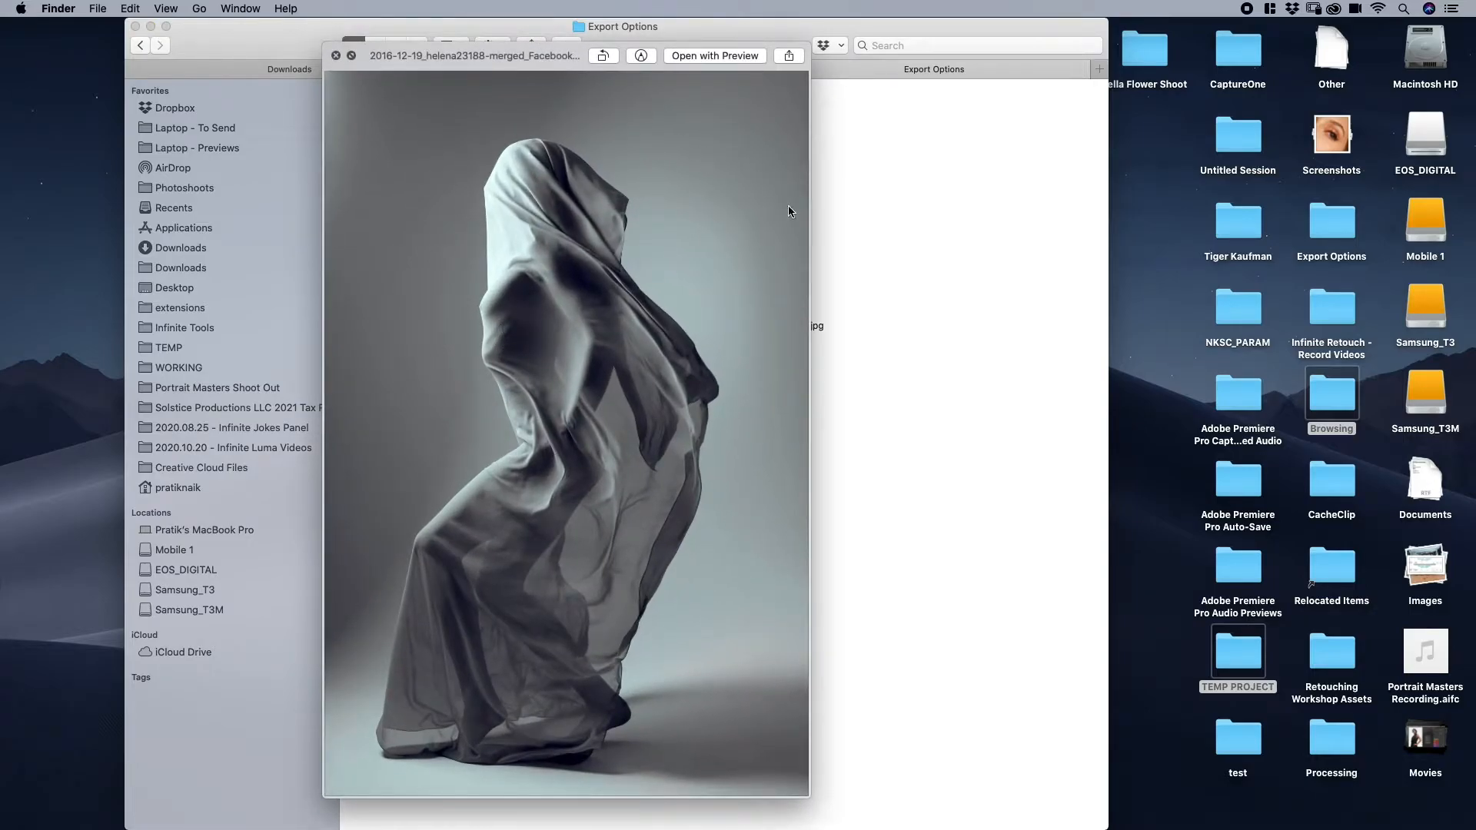
{"action": "left_click_drag", "start_coordinate": [810, 207], "coordinate": [1074, 207]}
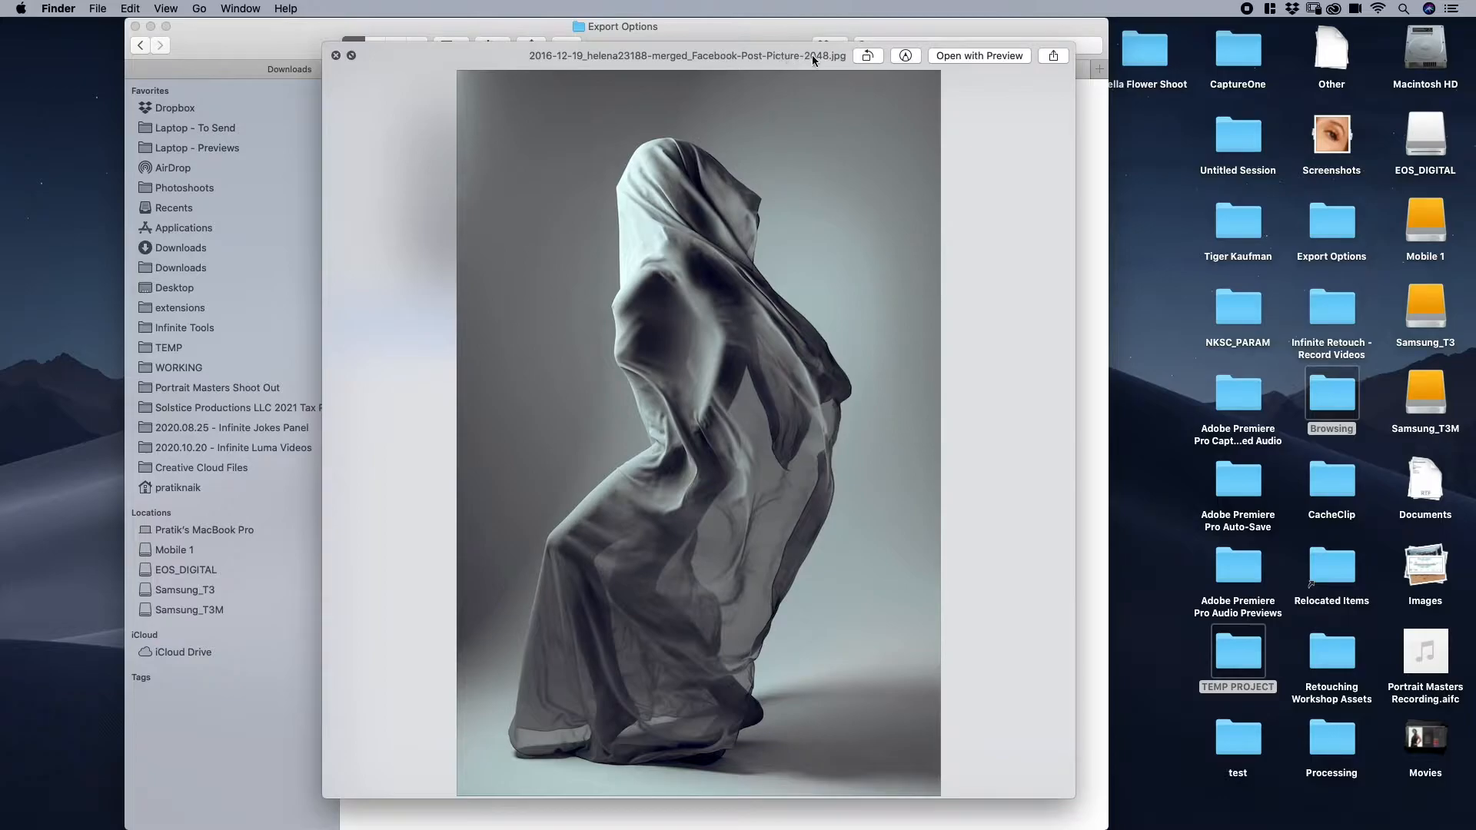
{"action": "left_click", "coordinate": [338, 55]}
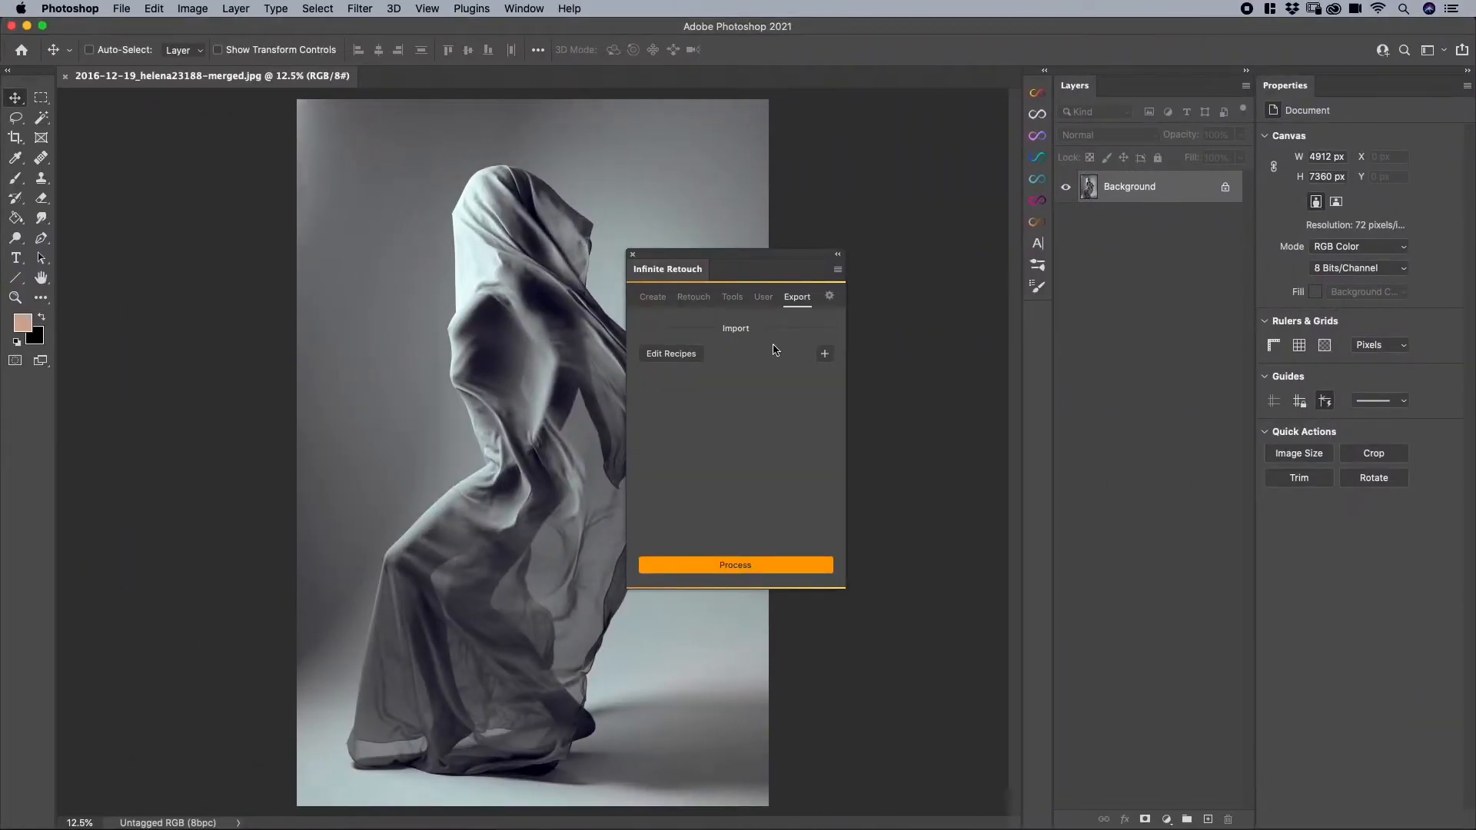
- Start another export setting based on Facebook Post Picture 2048 and raise its JPG quality slightly
{"action": "left_click", "coordinate": [732, 565]}
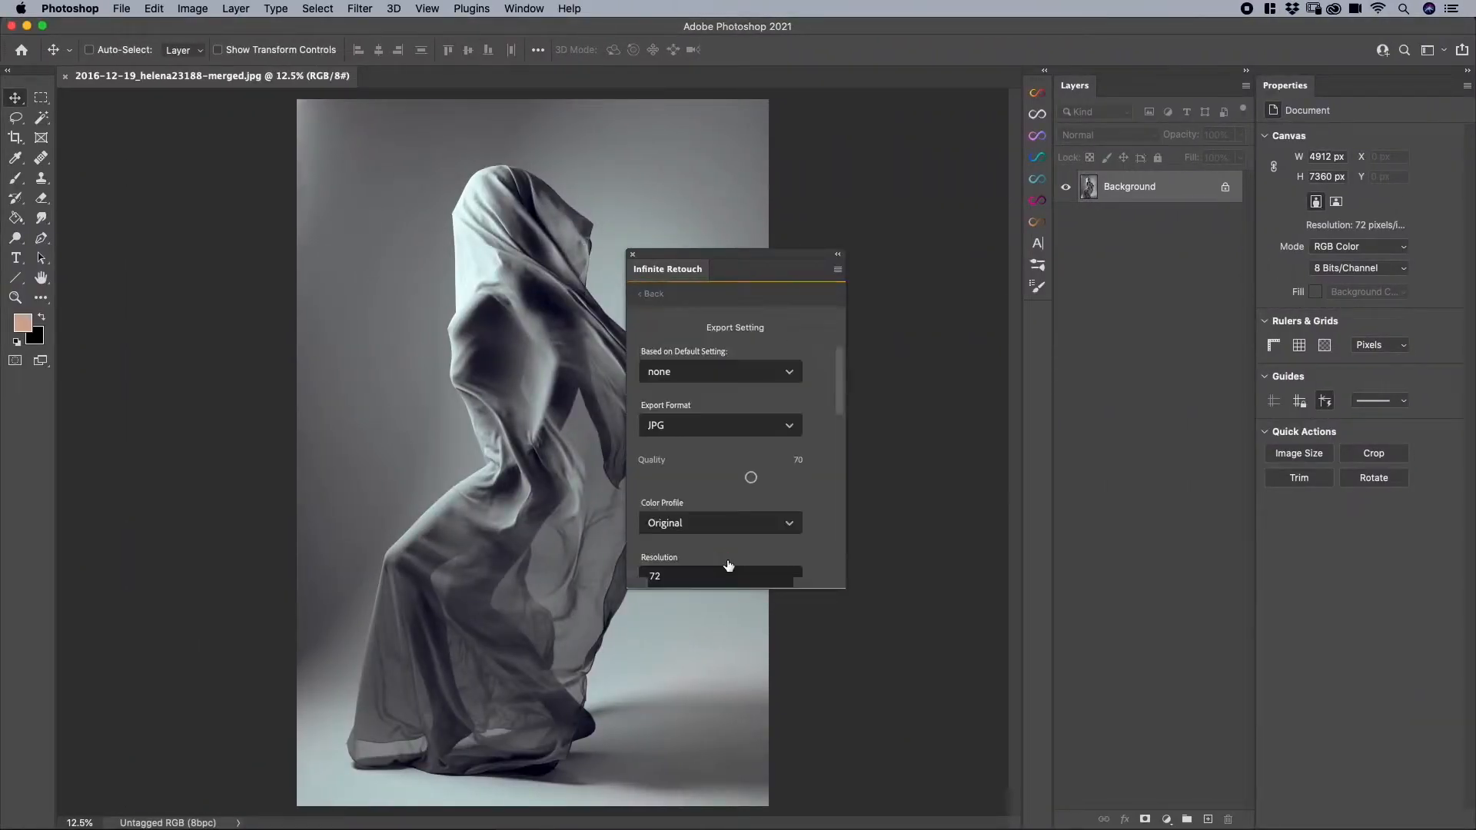
{"action": "scroll", "coordinate": [722, 431], "scroll_direction": "down", "scroll_amount": 1}
{"action": "scroll", "coordinate": [723, 415], "scroll_direction": "up", "scroll_amount": 1}
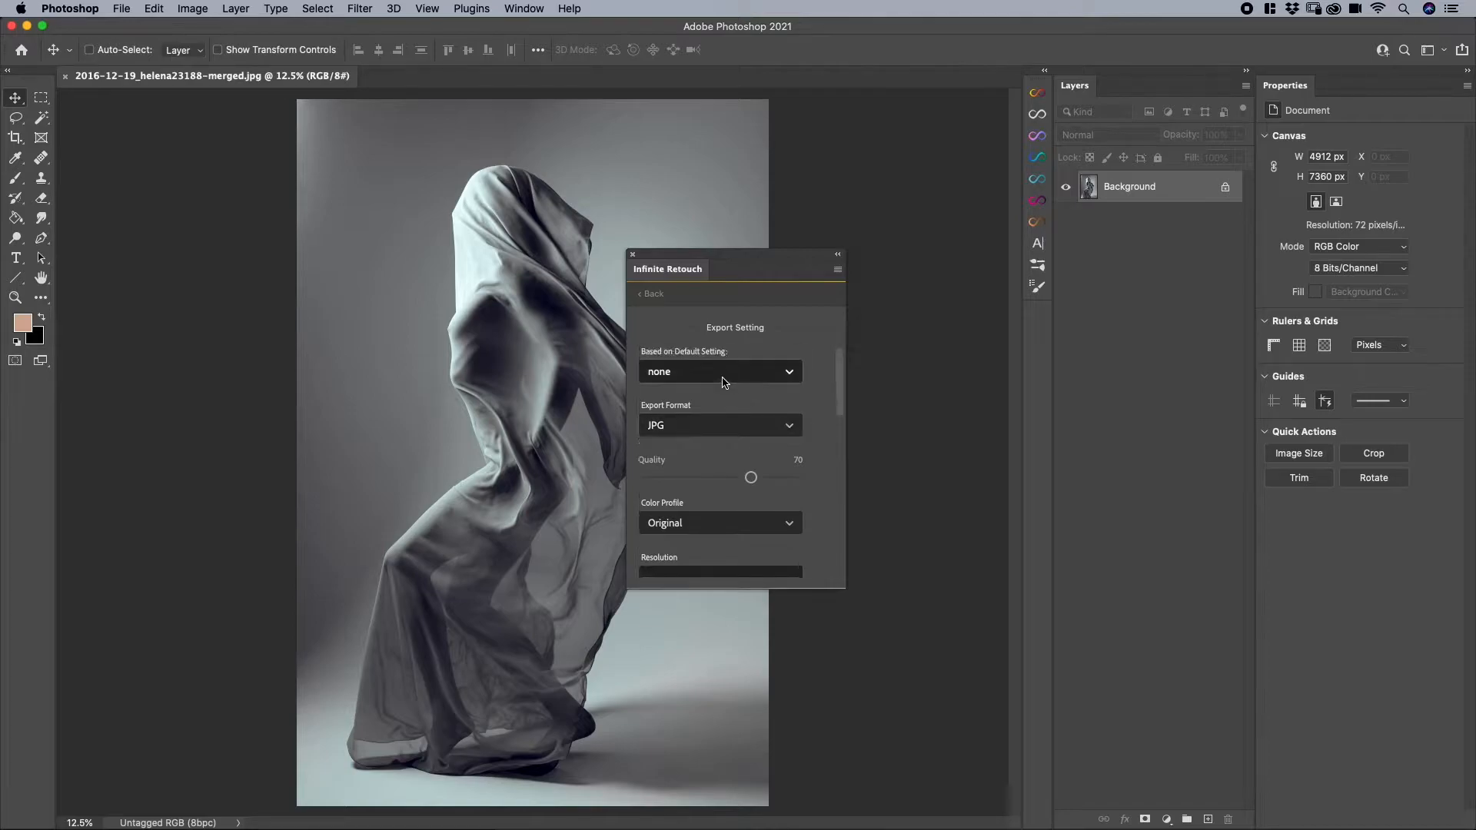
{"action": "left_click", "coordinate": [723, 372]}
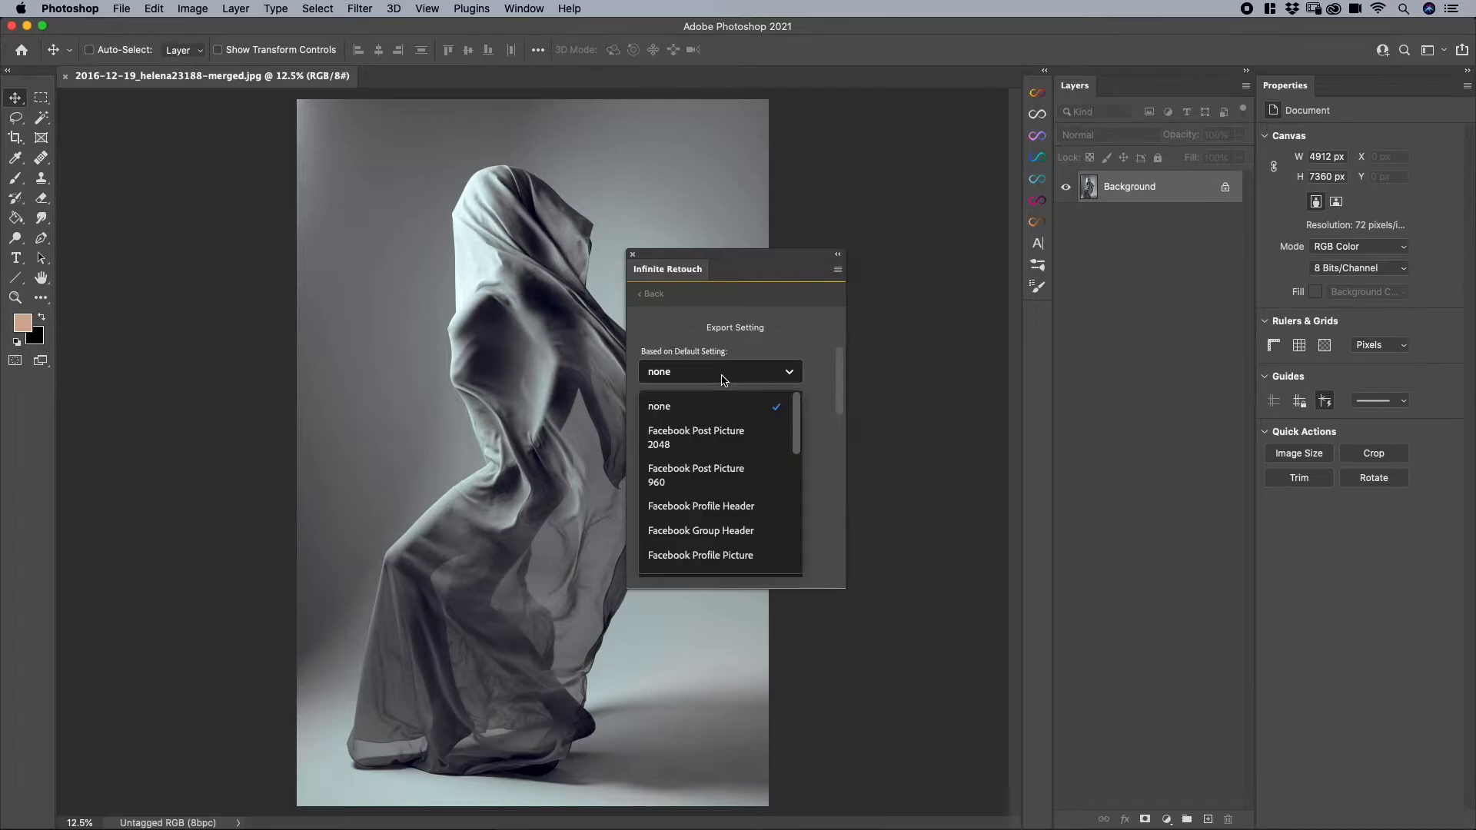
{"action": "left_click", "coordinate": [701, 443]}
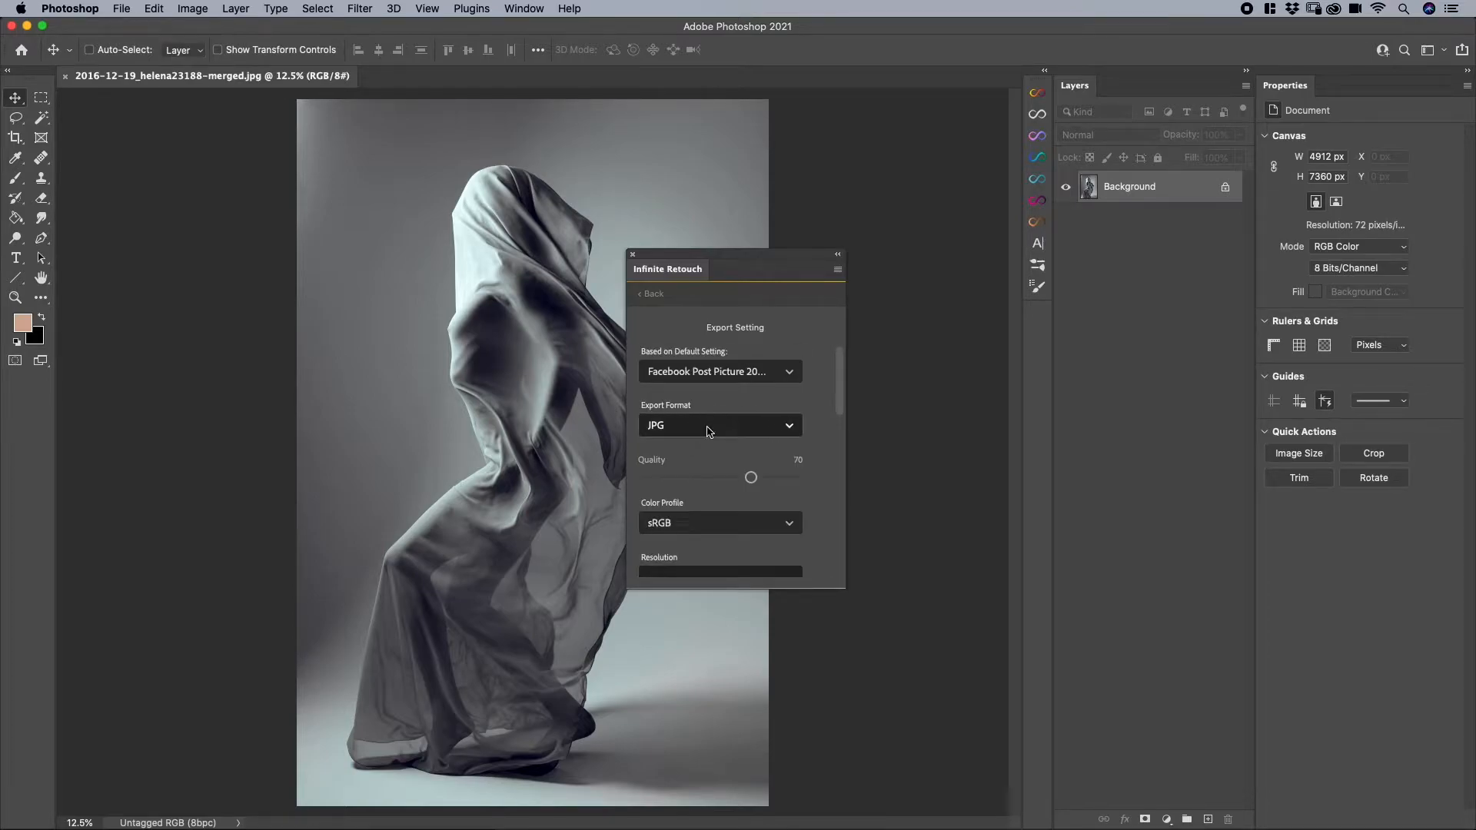
{"action": "left_click_drag", "start_coordinate": [750, 478], "coordinate": [767, 478]}
- Name the export recipe FB and save it
{"action": "scroll", "coordinate": [815, 483], "scroll_direction": "down", "scroll_amount": 1}
{"action": "scroll", "coordinate": [816, 482], "scroll_direction": "up", "scroll_amount": 1}
{"action": "scroll", "coordinate": [815, 482], "scroll_direction": "down", "scroll_amount": 10}
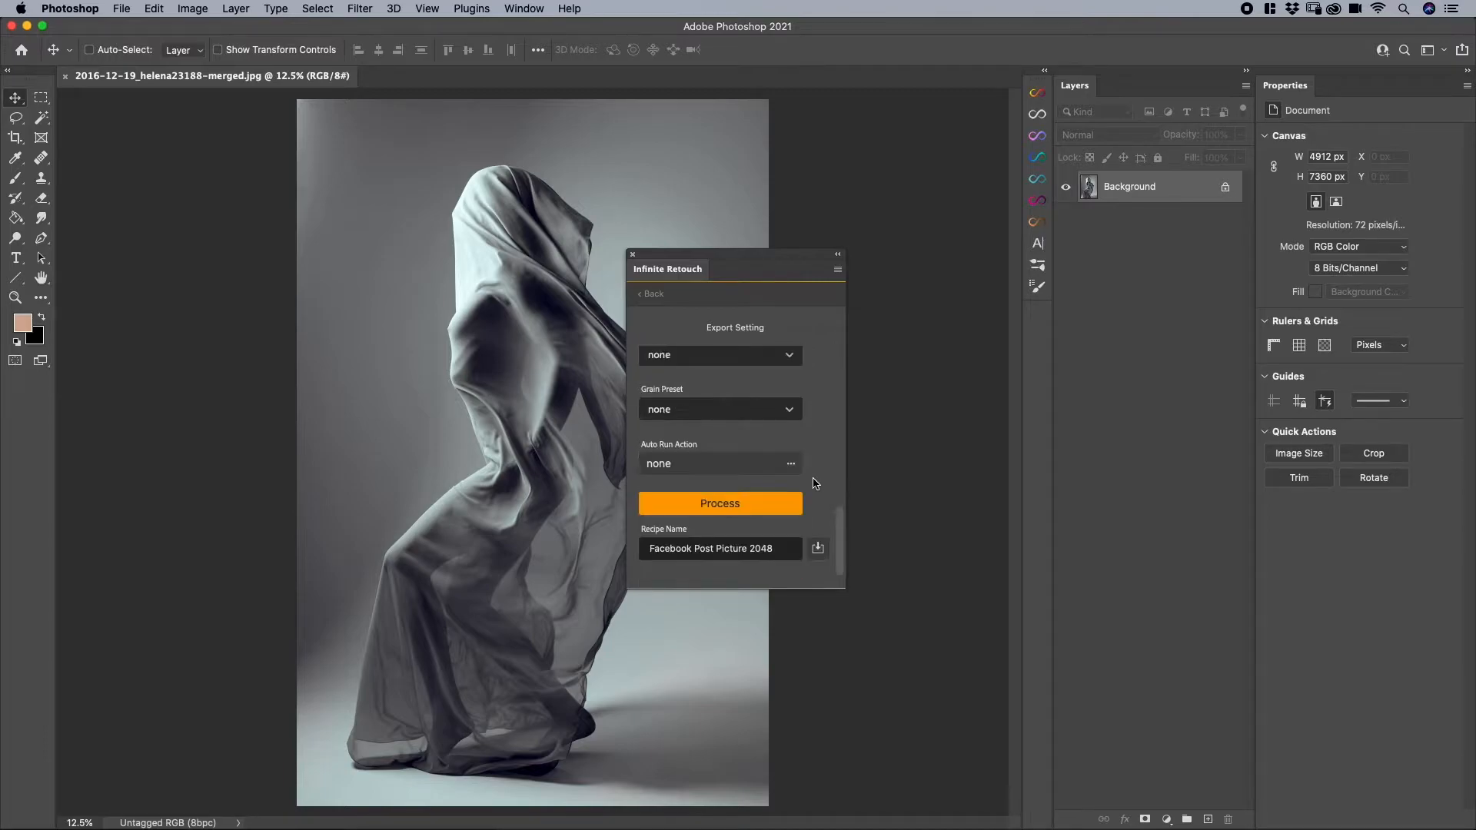
{"action": "triple_click", "coordinate": [731, 549]}
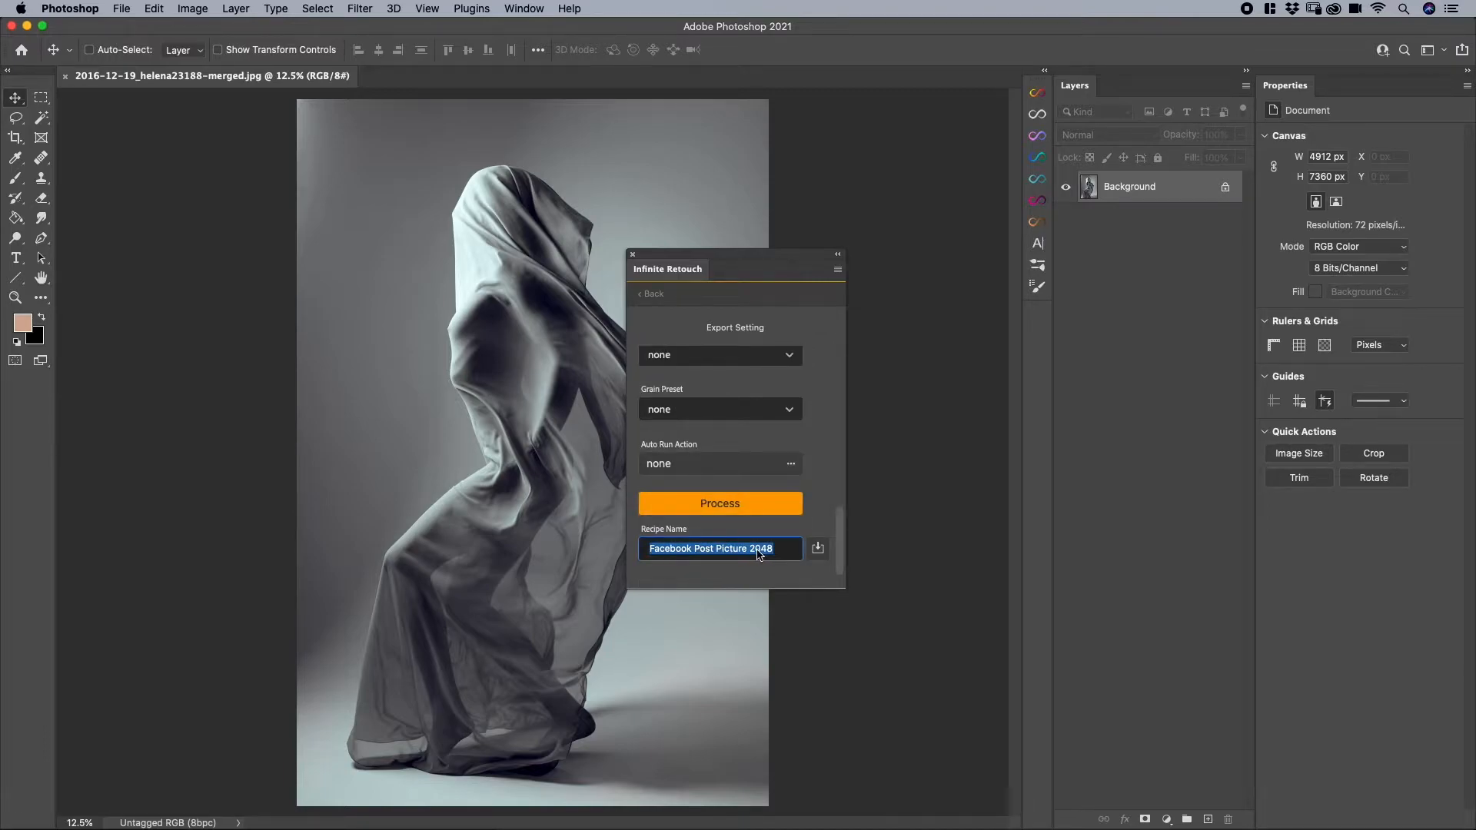
{"action": "left_click", "coordinate": [757, 554]}
{"action": "triple_click", "coordinate": [735, 552]}
{"action": "type", "text": "F"}
{"action": "left_click", "coordinate": [815, 549]}
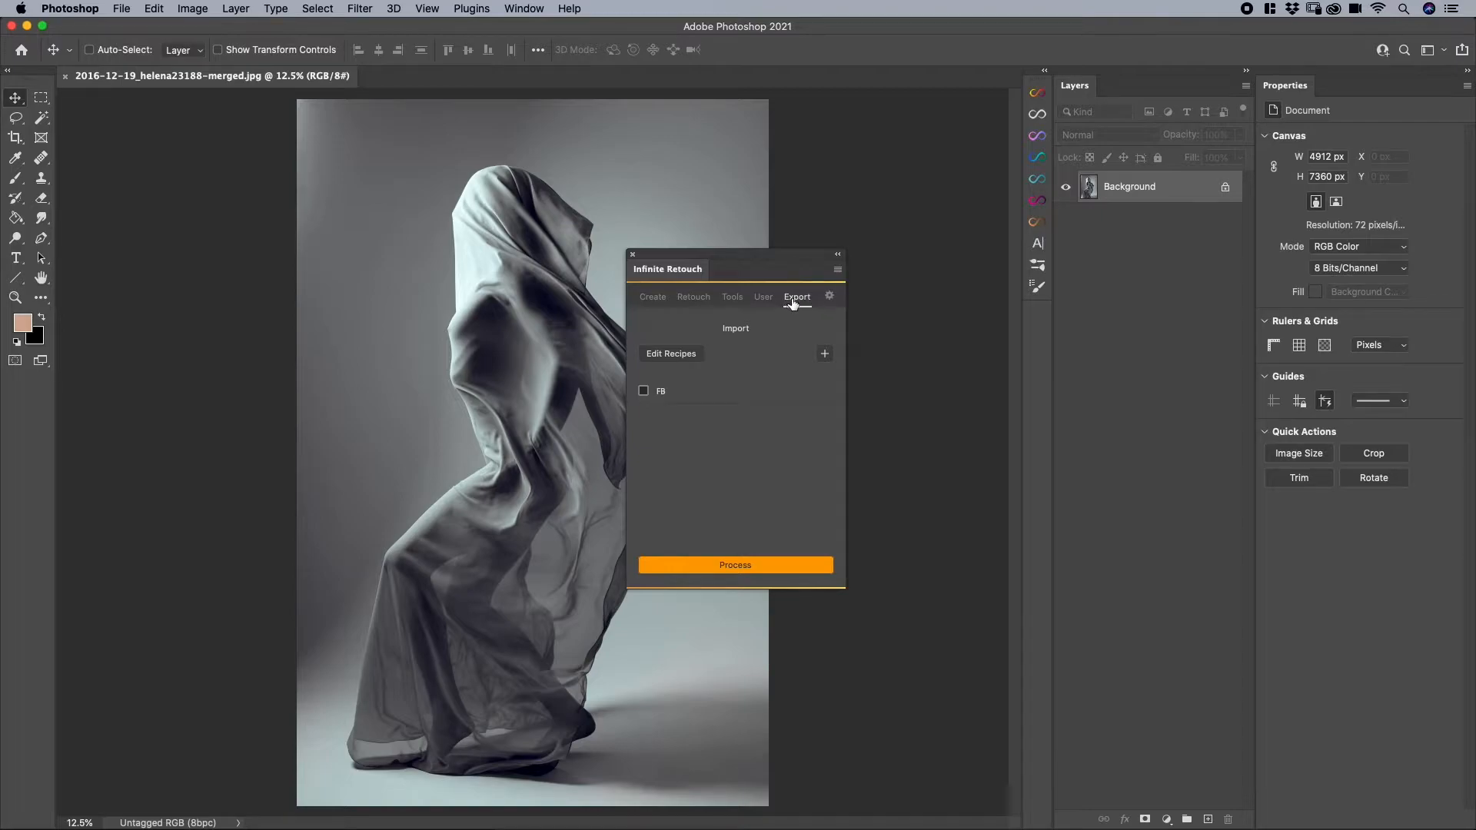
{"action": "left_click", "coordinate": [735, 568]}
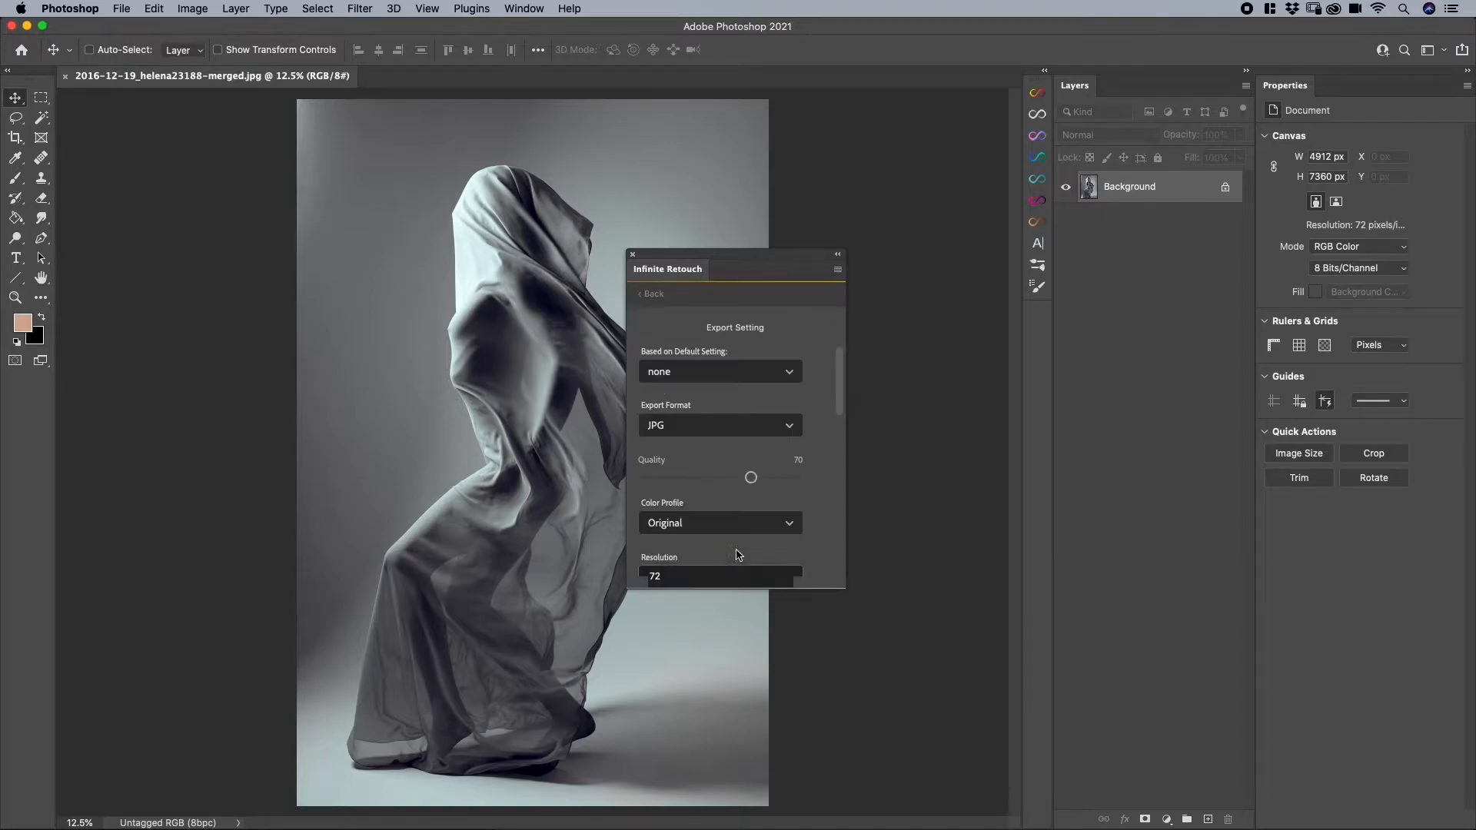
{"action": "left_click", "coordinate": [681, 373]}
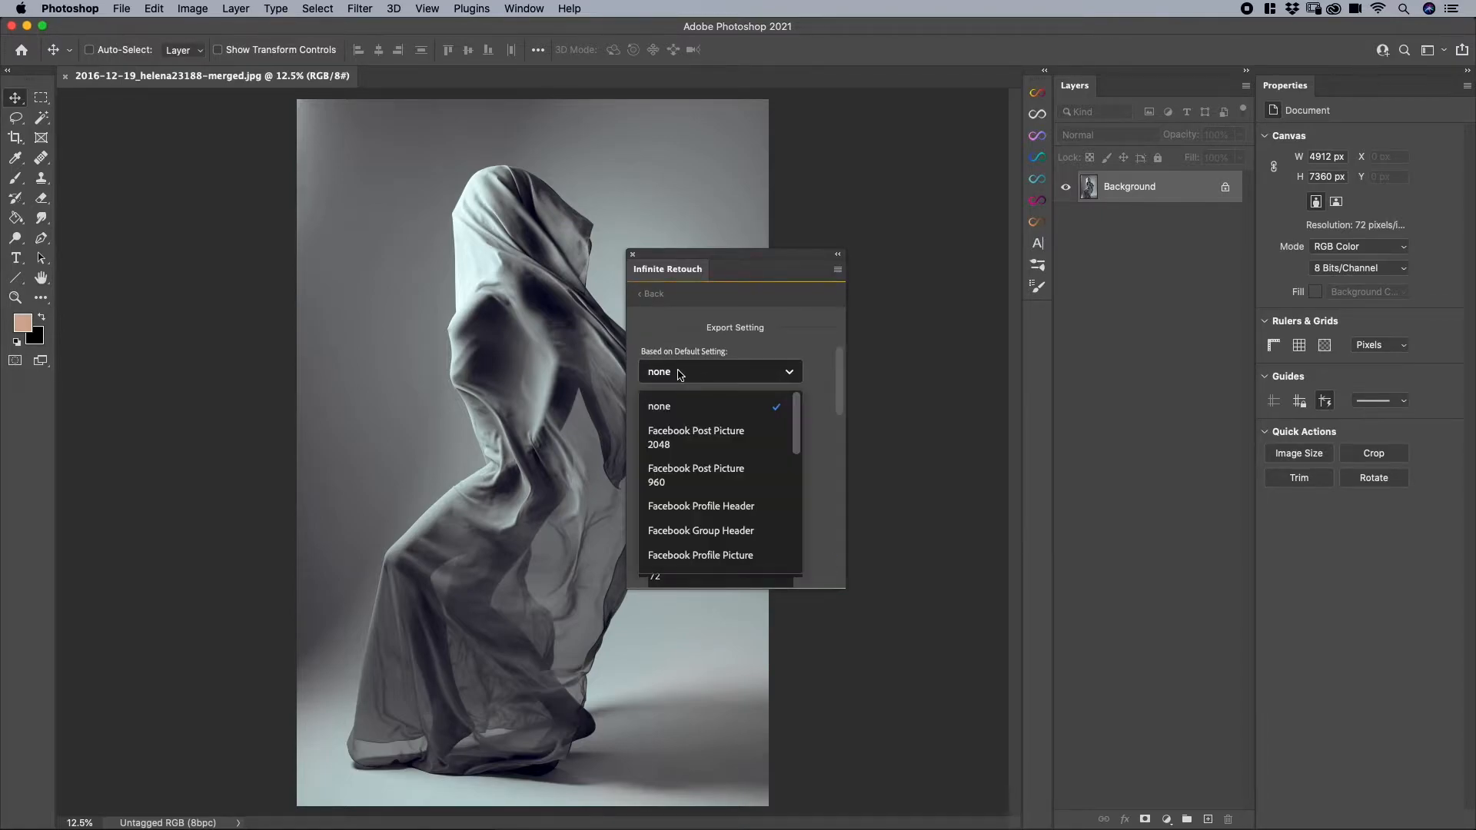
{"action": "left_click", "coordinate": [682, 437]}
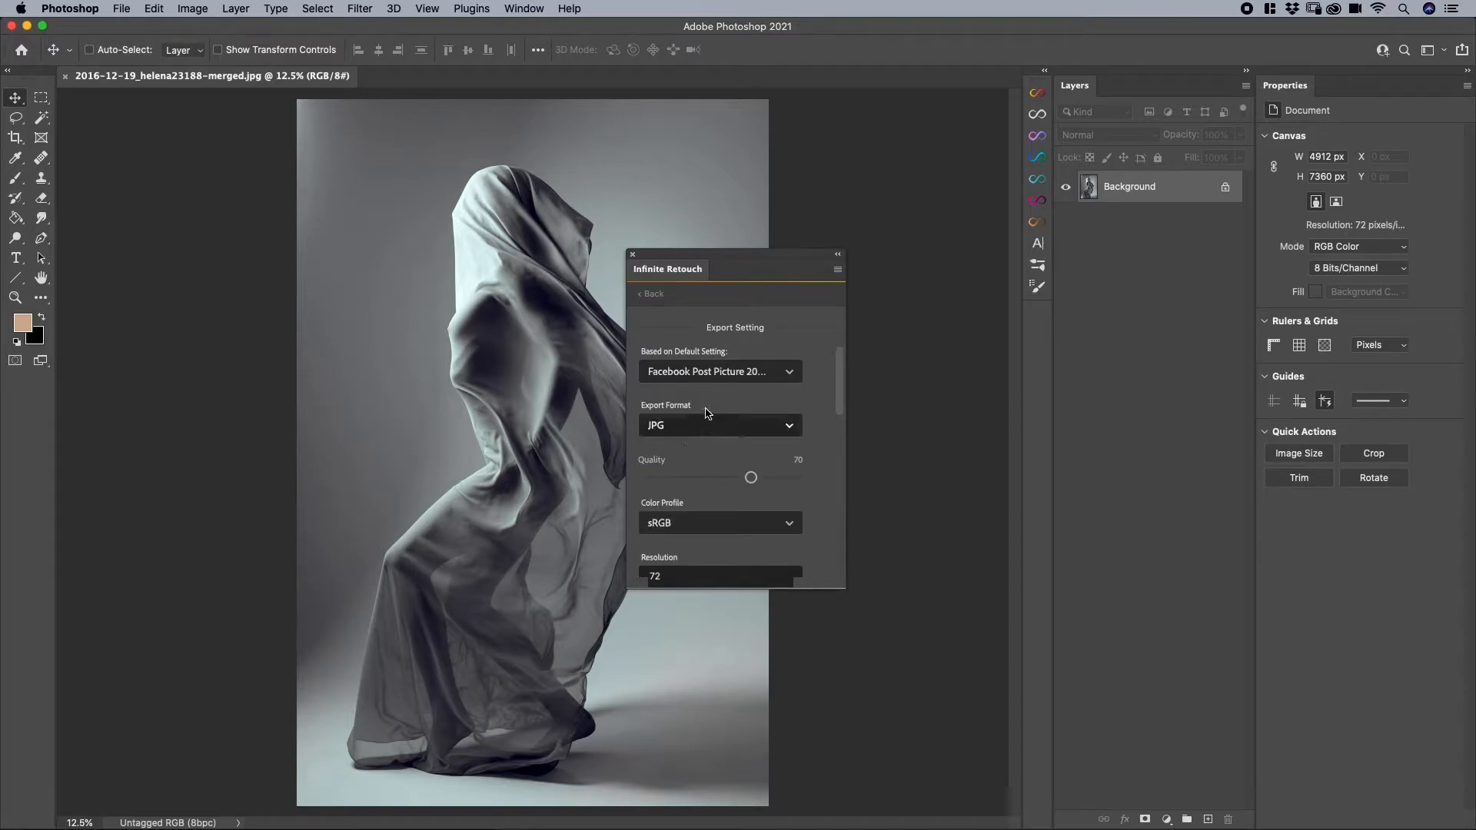
{"action": "left_click", "coordinate": [654, 295]}
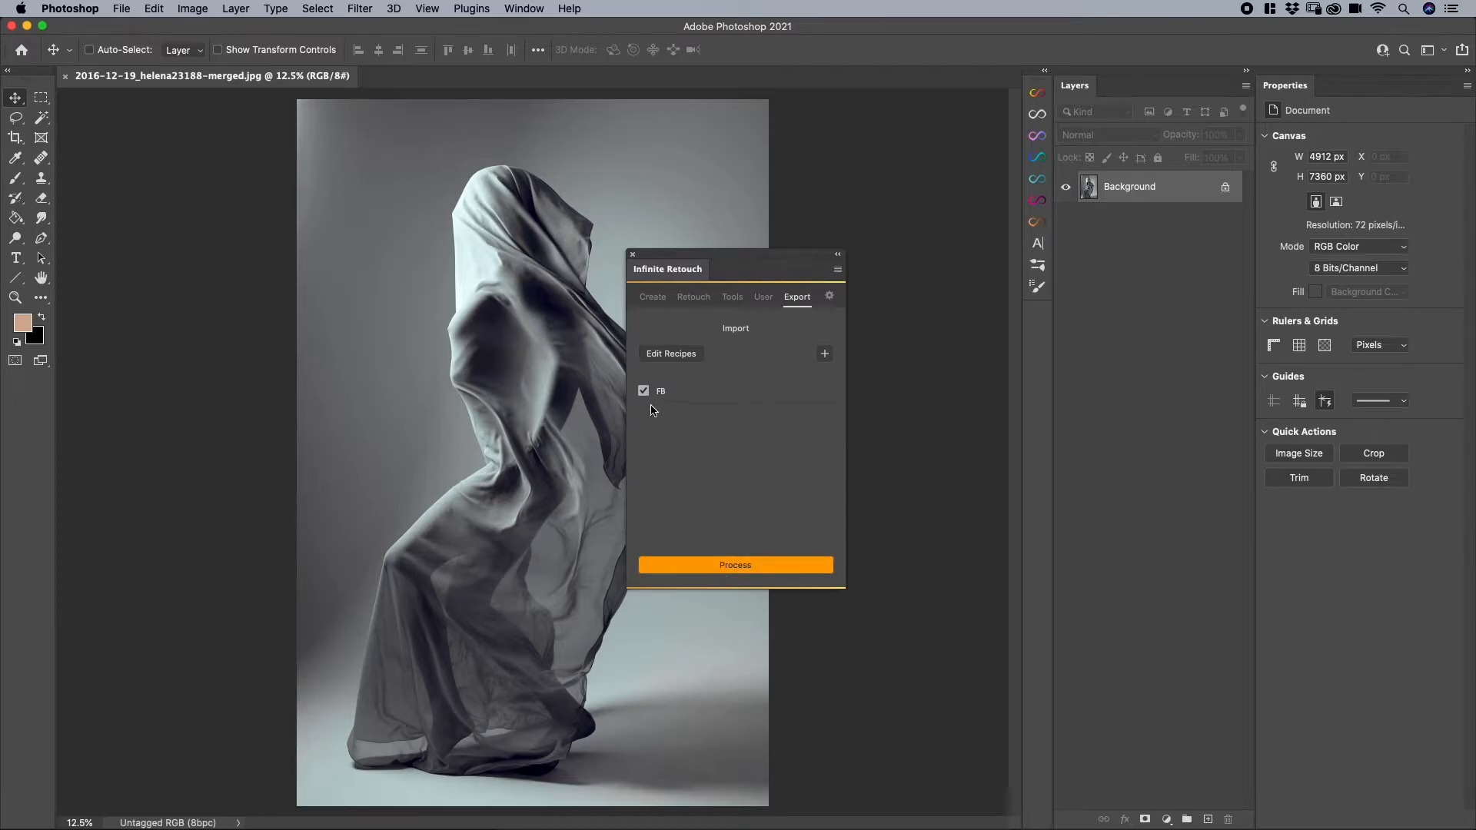
- Process the image with the FB recipe and save the result in the Export Options folder
{"action": "left_click", "coordinate": [732, 560]}
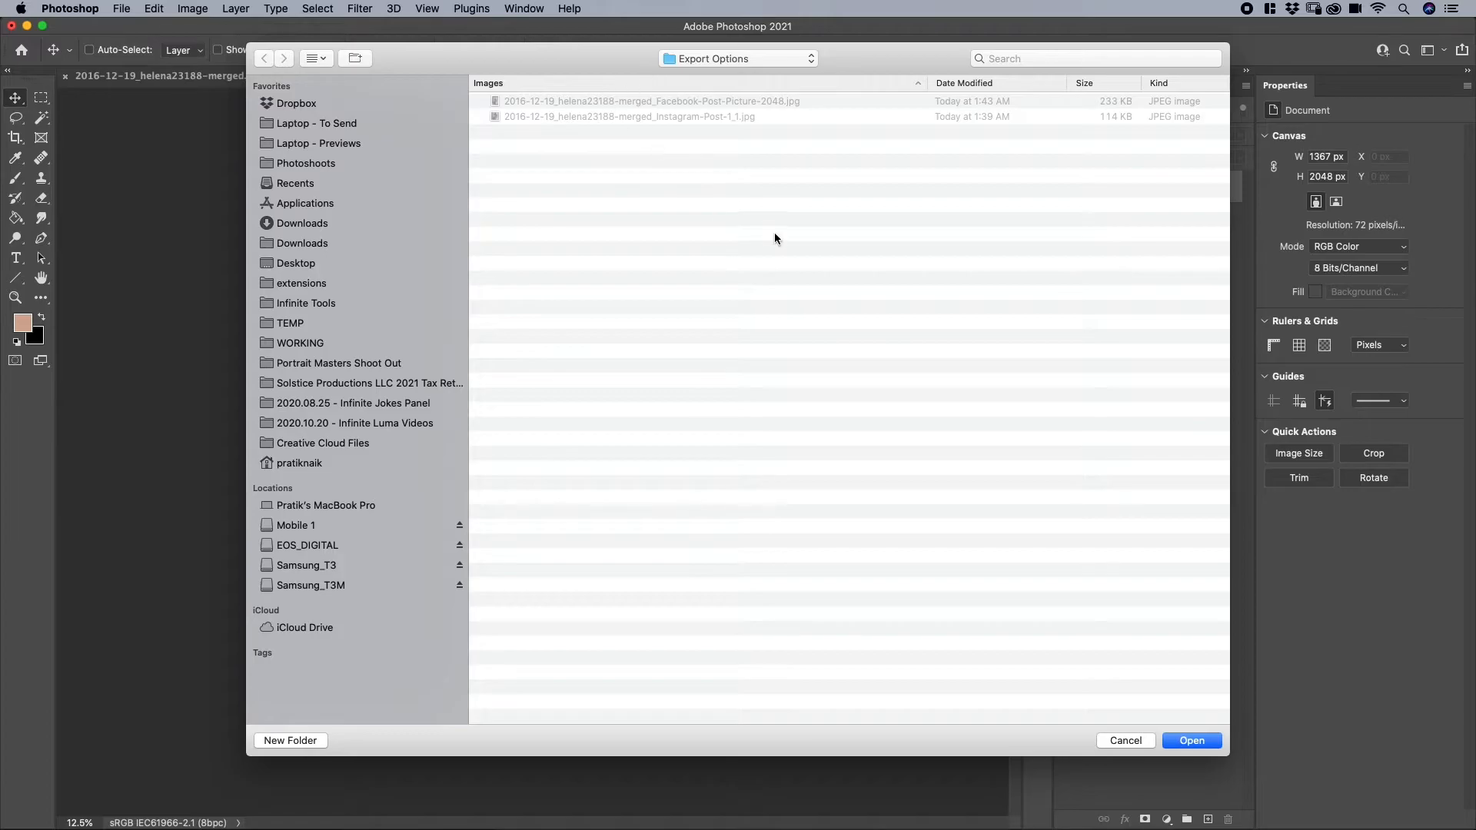
{"action": "left_click", "coordinate": [1190, 740]}
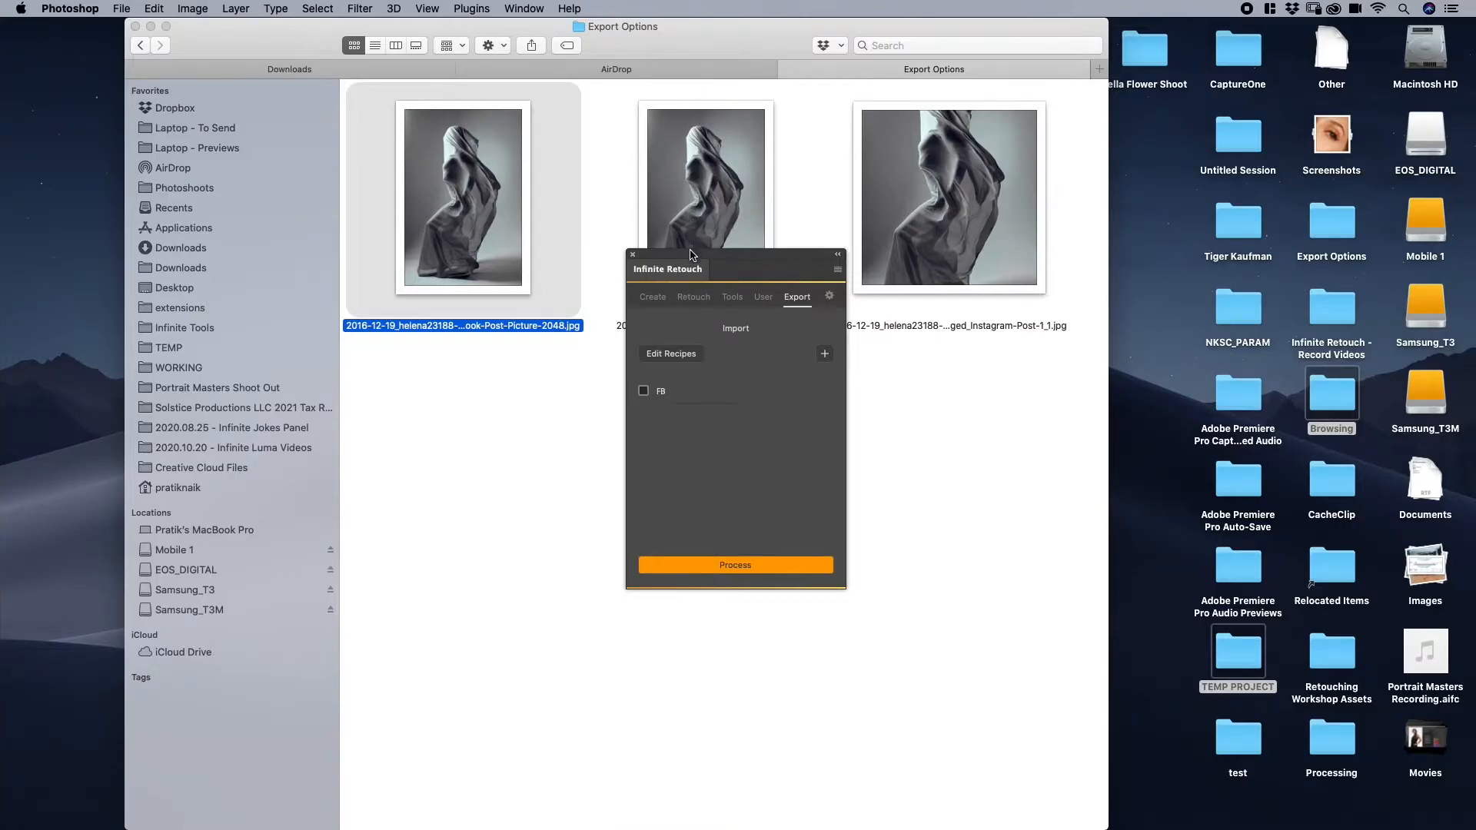
- Move the Infinite Retouch panel clear of the thumbnails in Finder's Export Options folder and check the exported FB file
{"action": "left_click_drag", "start_coordinate": [692, 255], "coordinate": [628, 445]}
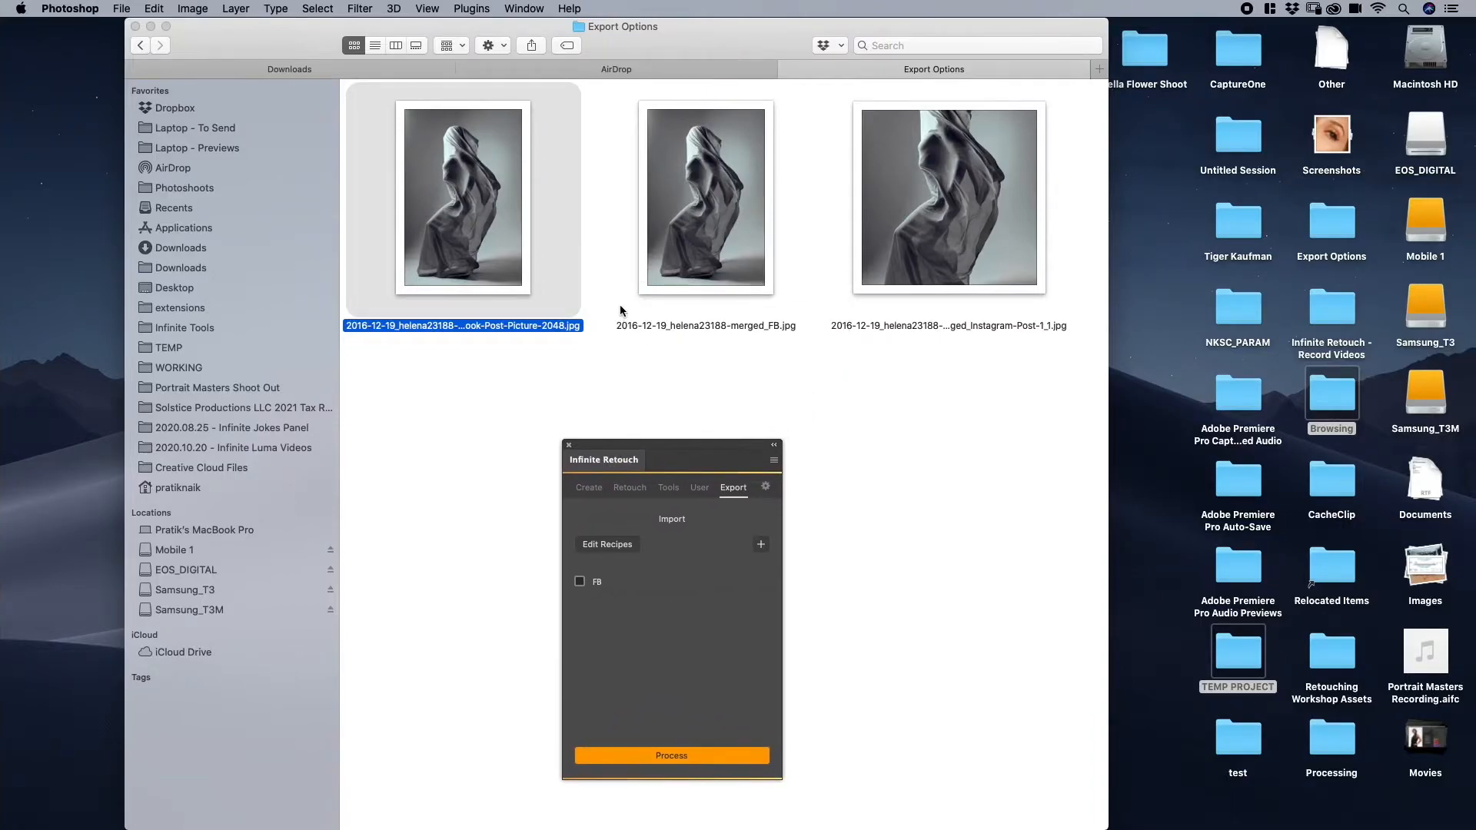
{"action": "left_click", "coordinate": [979, 241]}
{"action": "left_click", "coordinate": [768, 253]}
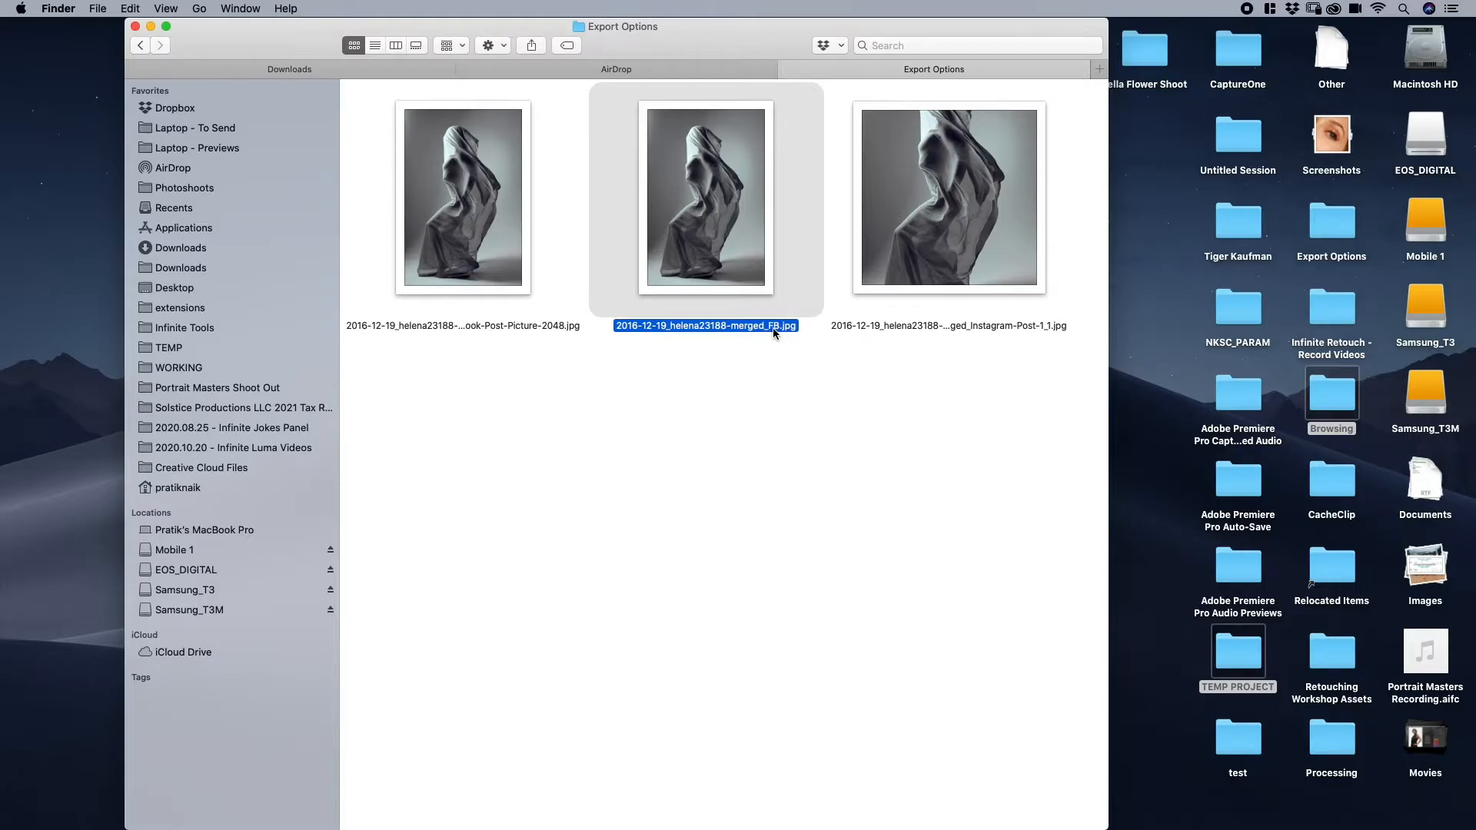
- Switch back to Photoshop, open the FB recipe for editing and review its export settings without changing them
{"action": "key", "text": "ctrl+Left"}
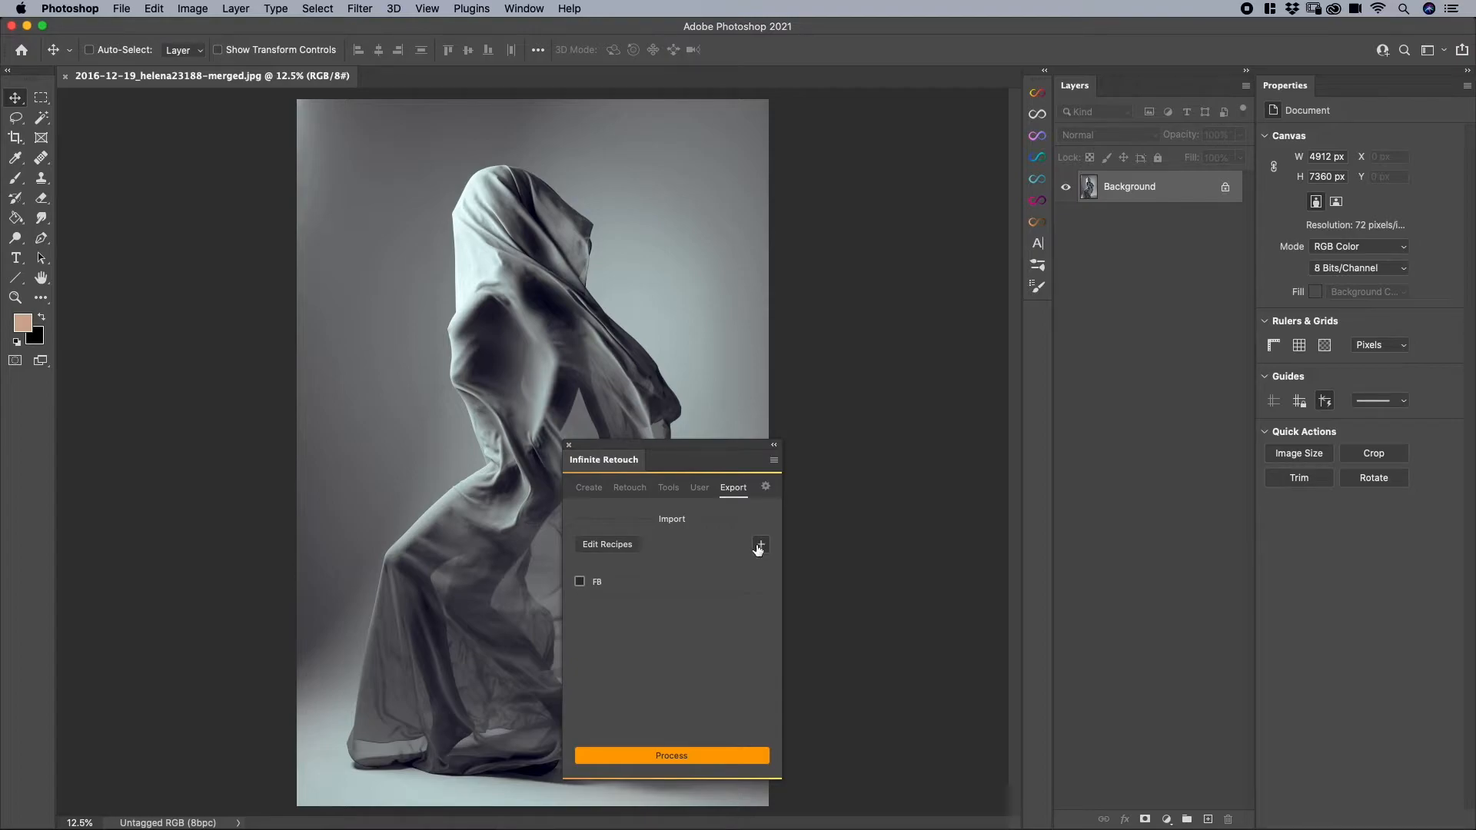
{"action": "left_click", "coordinate": [611, 550]}
{"action": "left_click", "coordinate": [578, 551]}
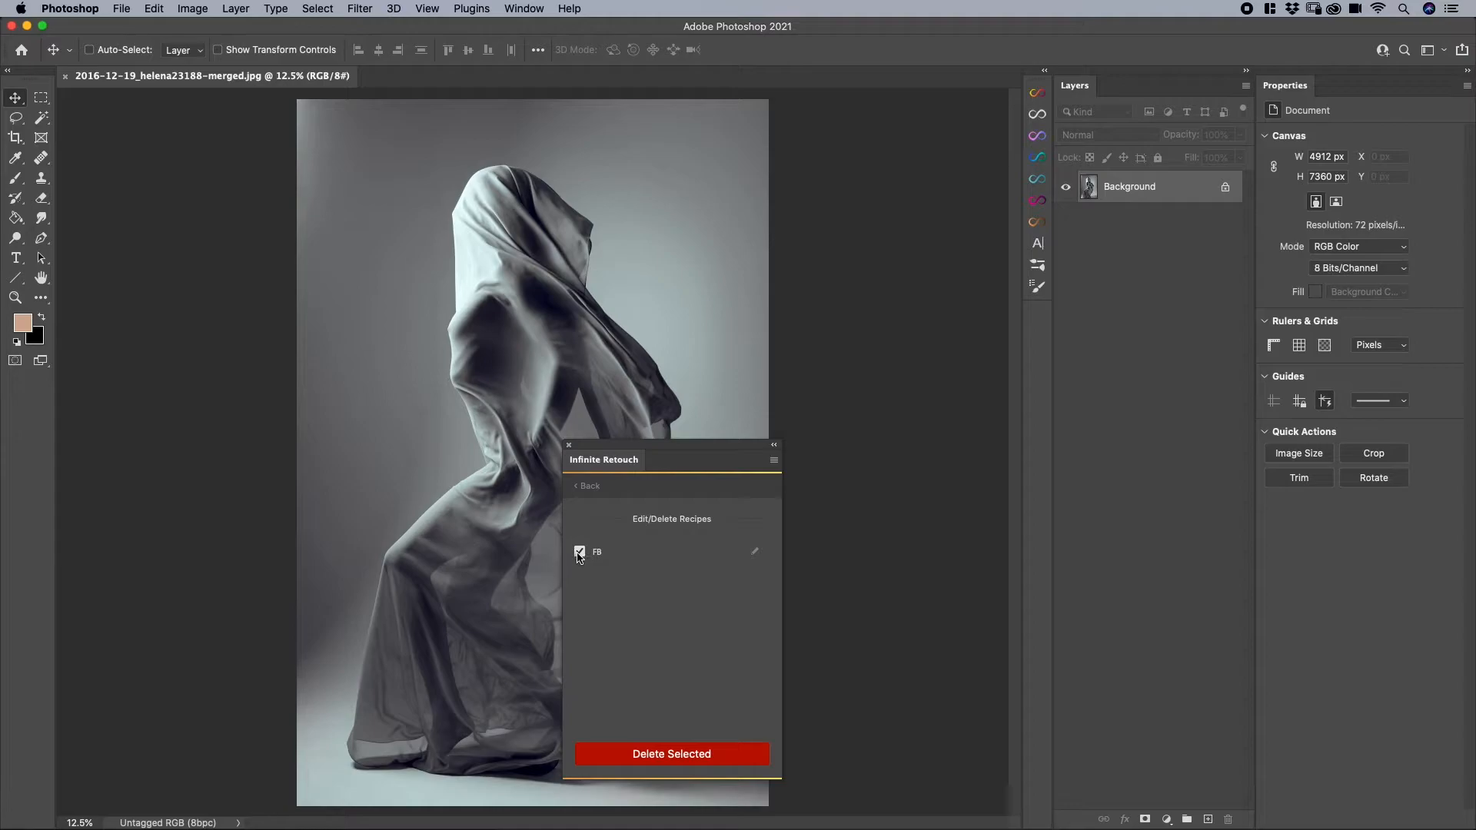
{"action": "left_click", "coordinate": [580, 551]}
{"action": "left_click", "coordinate": [757, 553]}
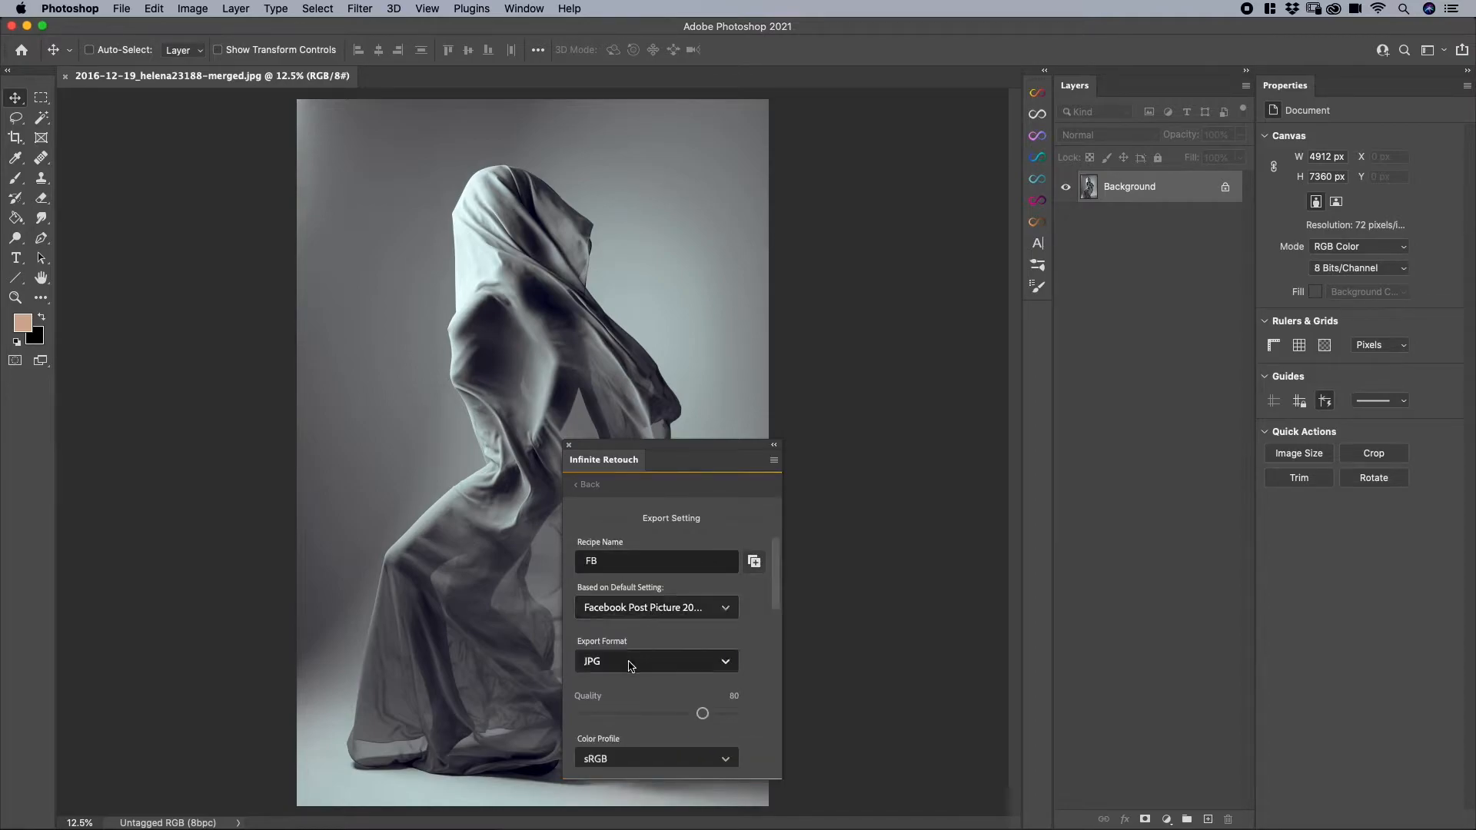
{"action": "scroll", "coordinate": [630, 665], "scroll_direction": "down", "scroll_amount": 5}
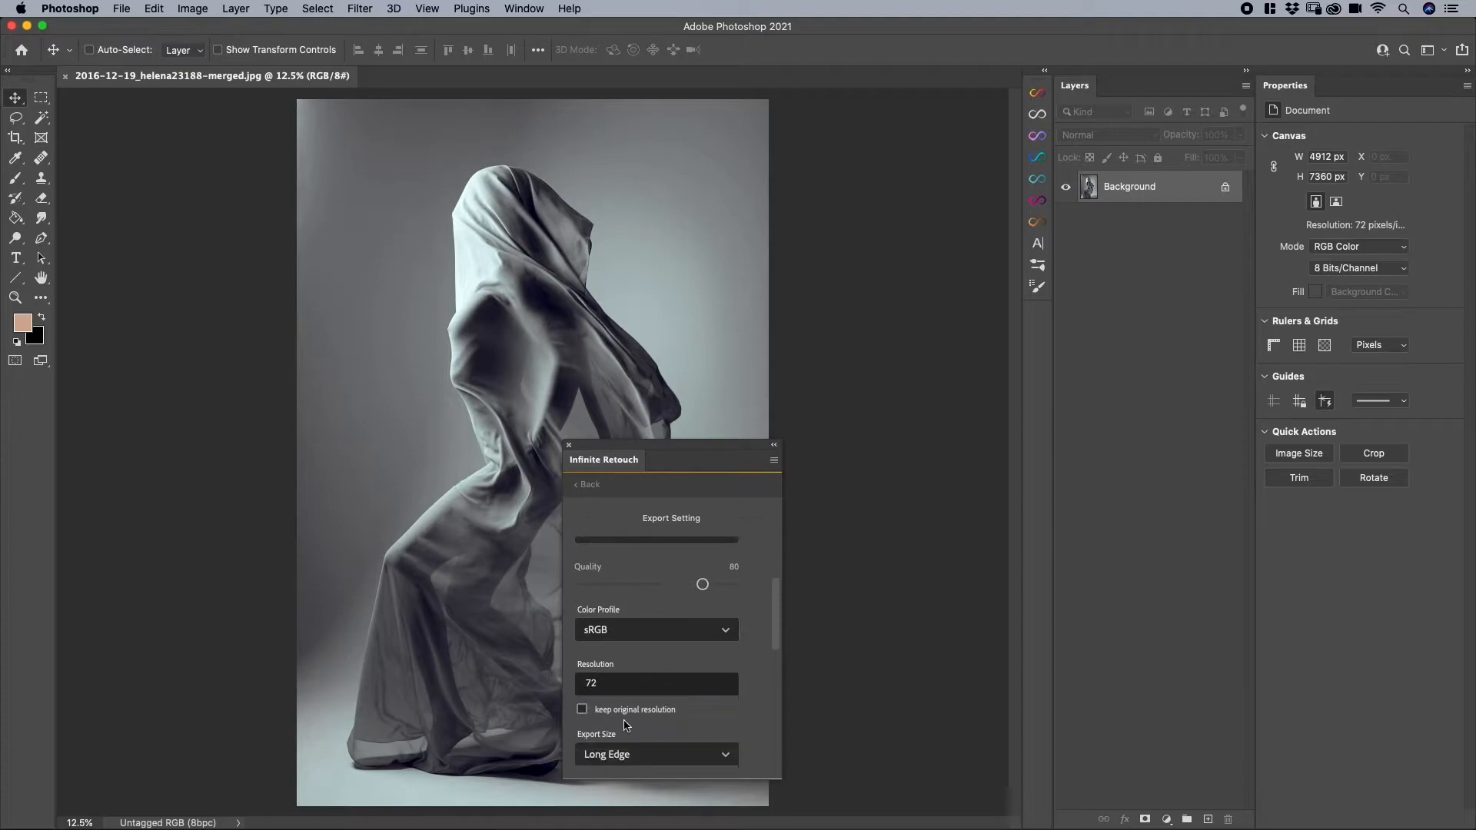
{"action": "scroll", "coordinate": [649, 703], "scroll_direction": "down", "scroll_amount": 3}
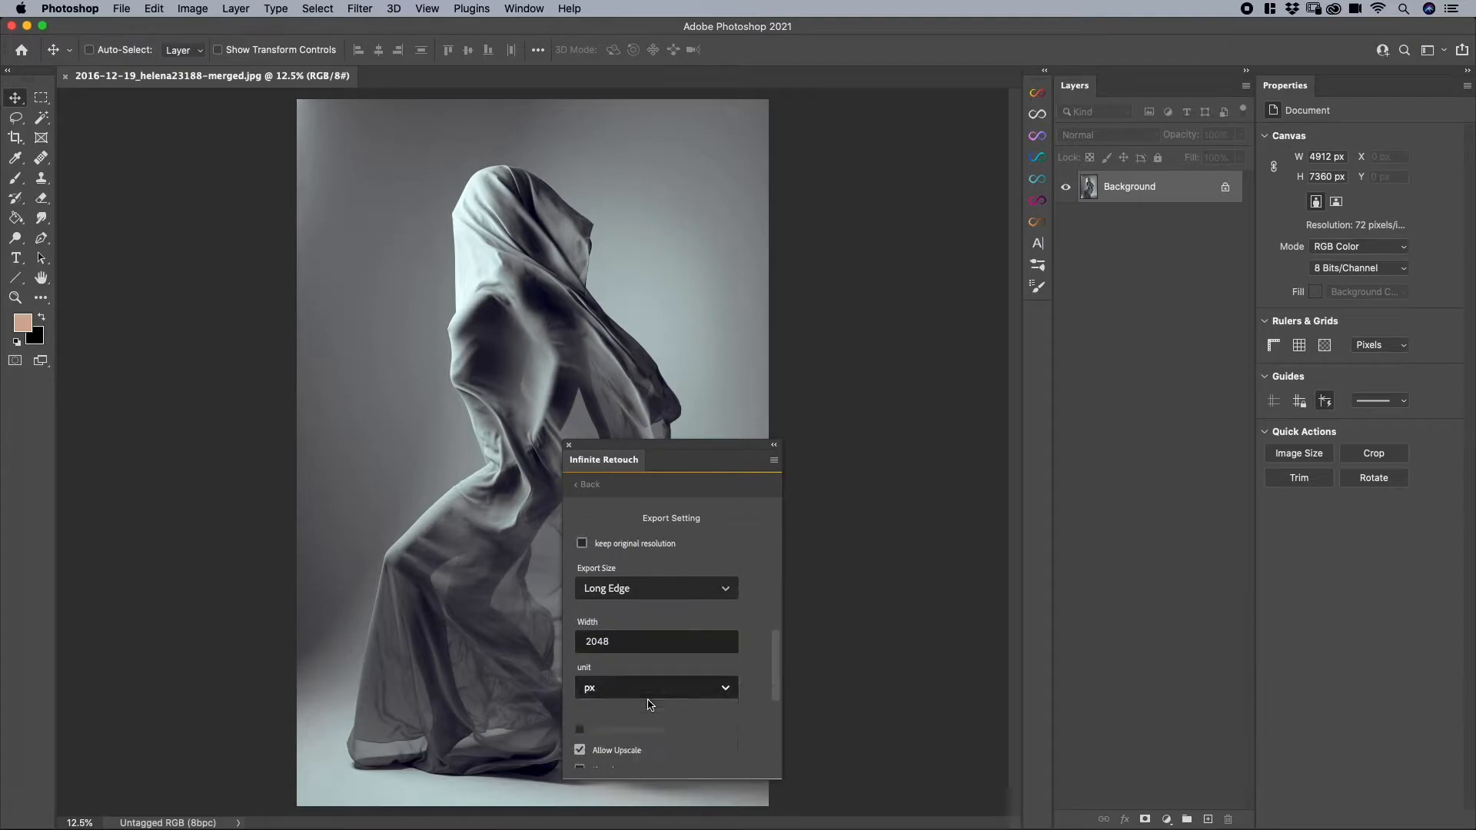
{"action": "scroll", "coordinate": [650, 703], "scroll_direction": "down", "scroll_amount": 4}
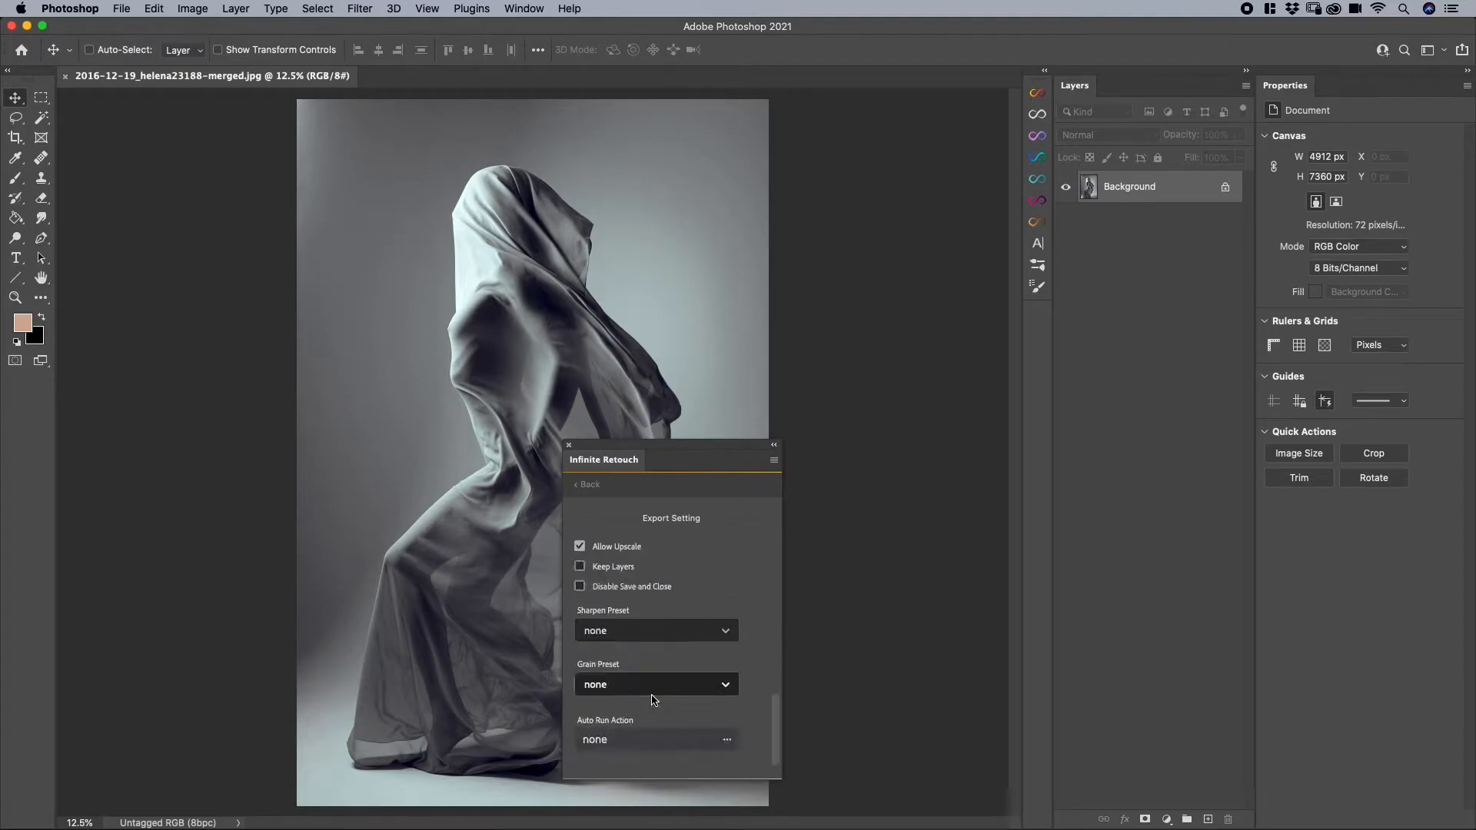
{"action": "left_click", "coordinate": [595, 486]}
- Start a new export setting, browse the available default presets and keep the base setting at none
{"action": "left_click", "coordinate": [761, 545]}
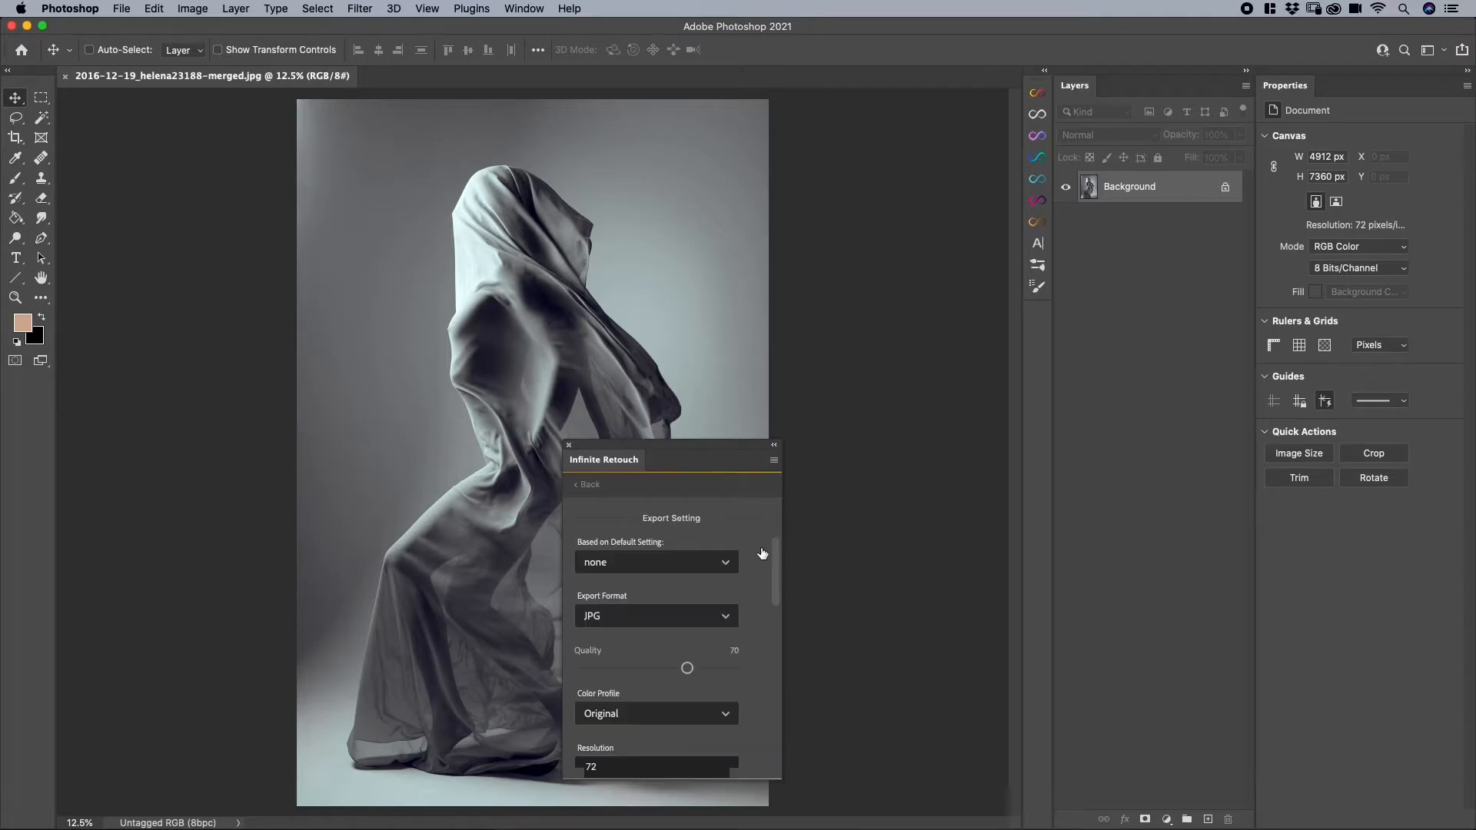
{"action": "left_click", "coordinate": [586, 484]}
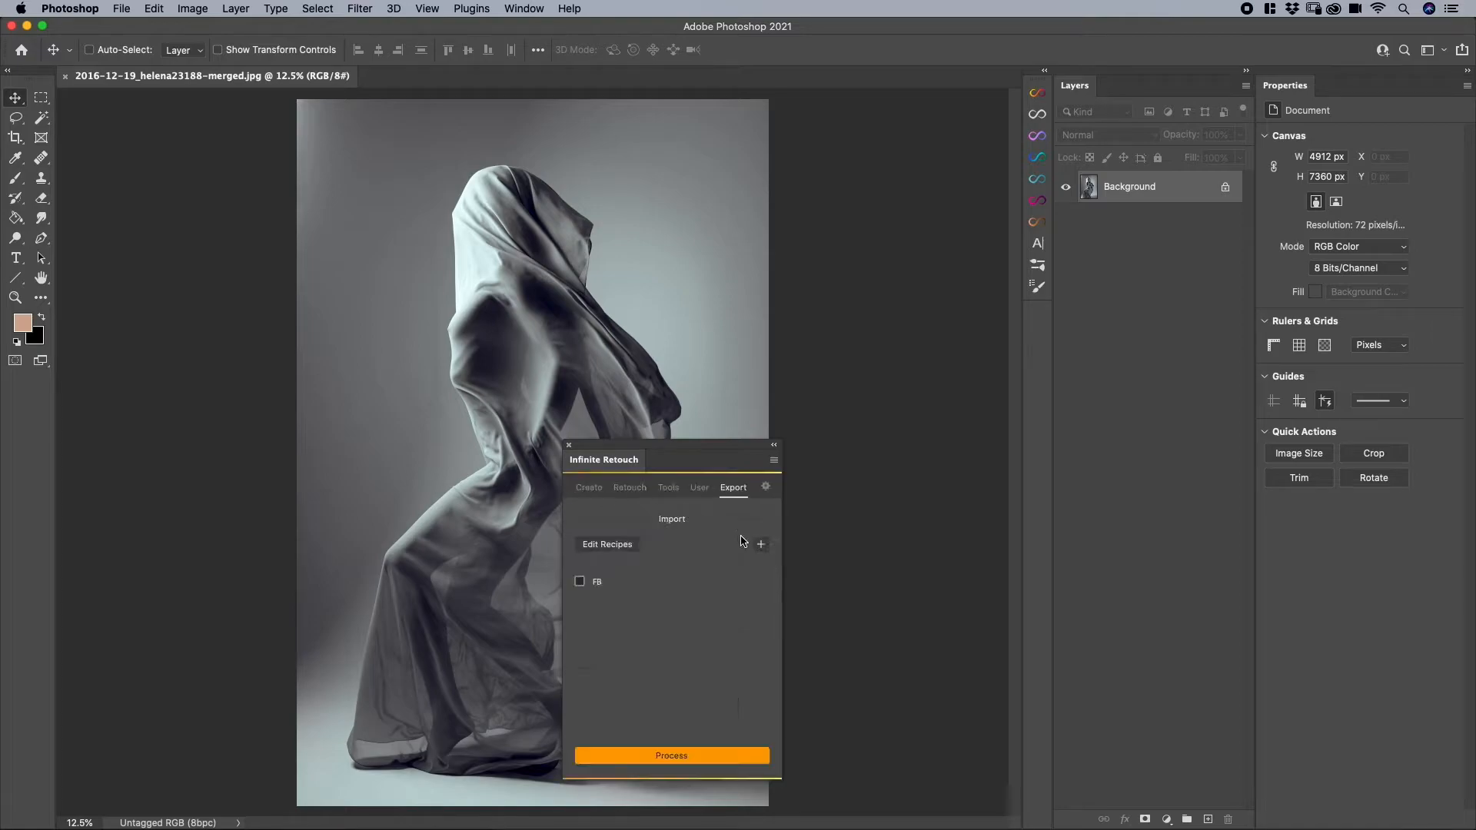
{"action": "left_click", "coordinate": [761, 546]}
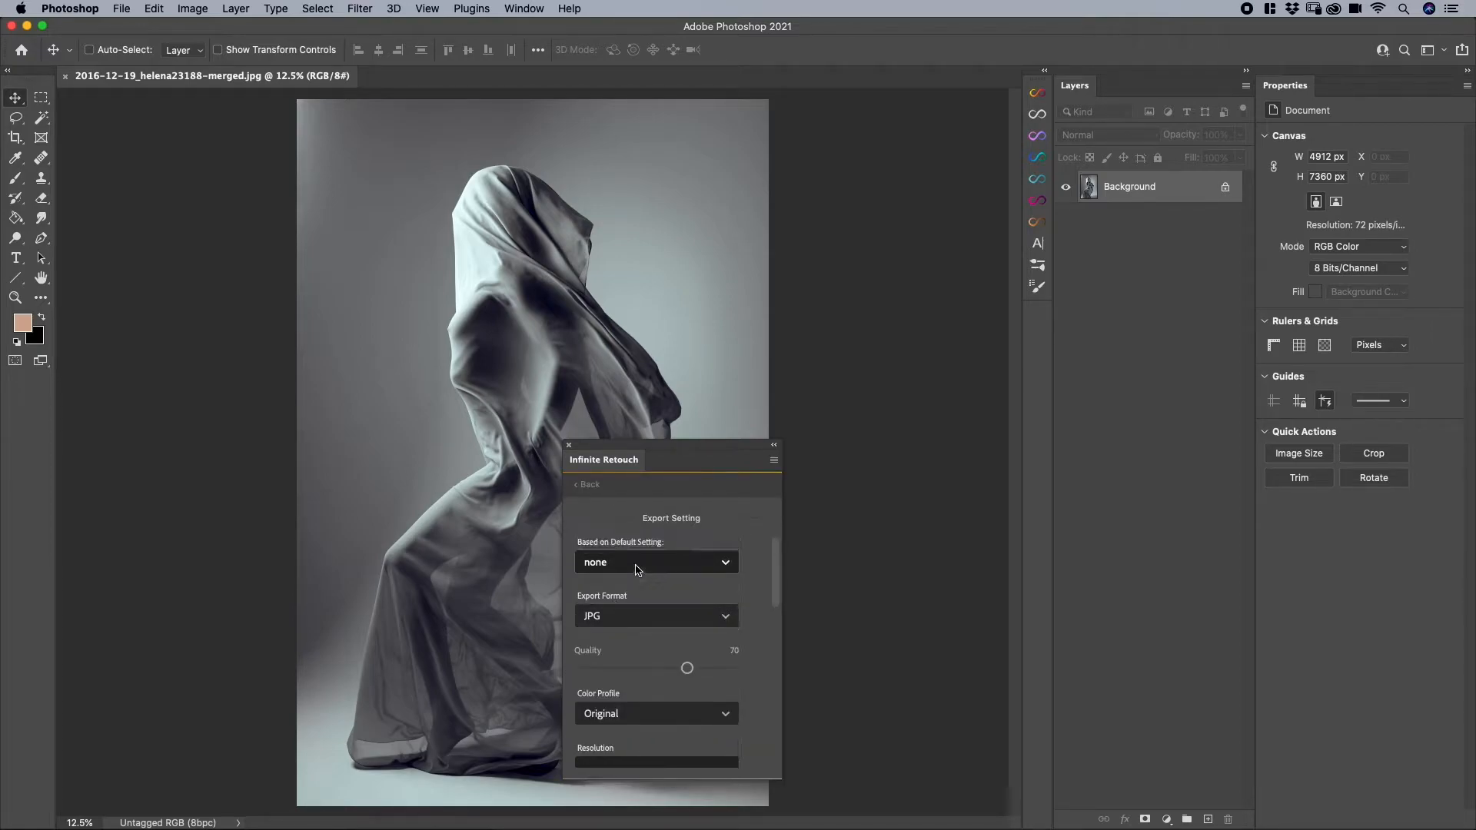
{"action": "scroll", "coordinate": [645, 615], "scroll_direction": "down", "scroll_amount": 3}
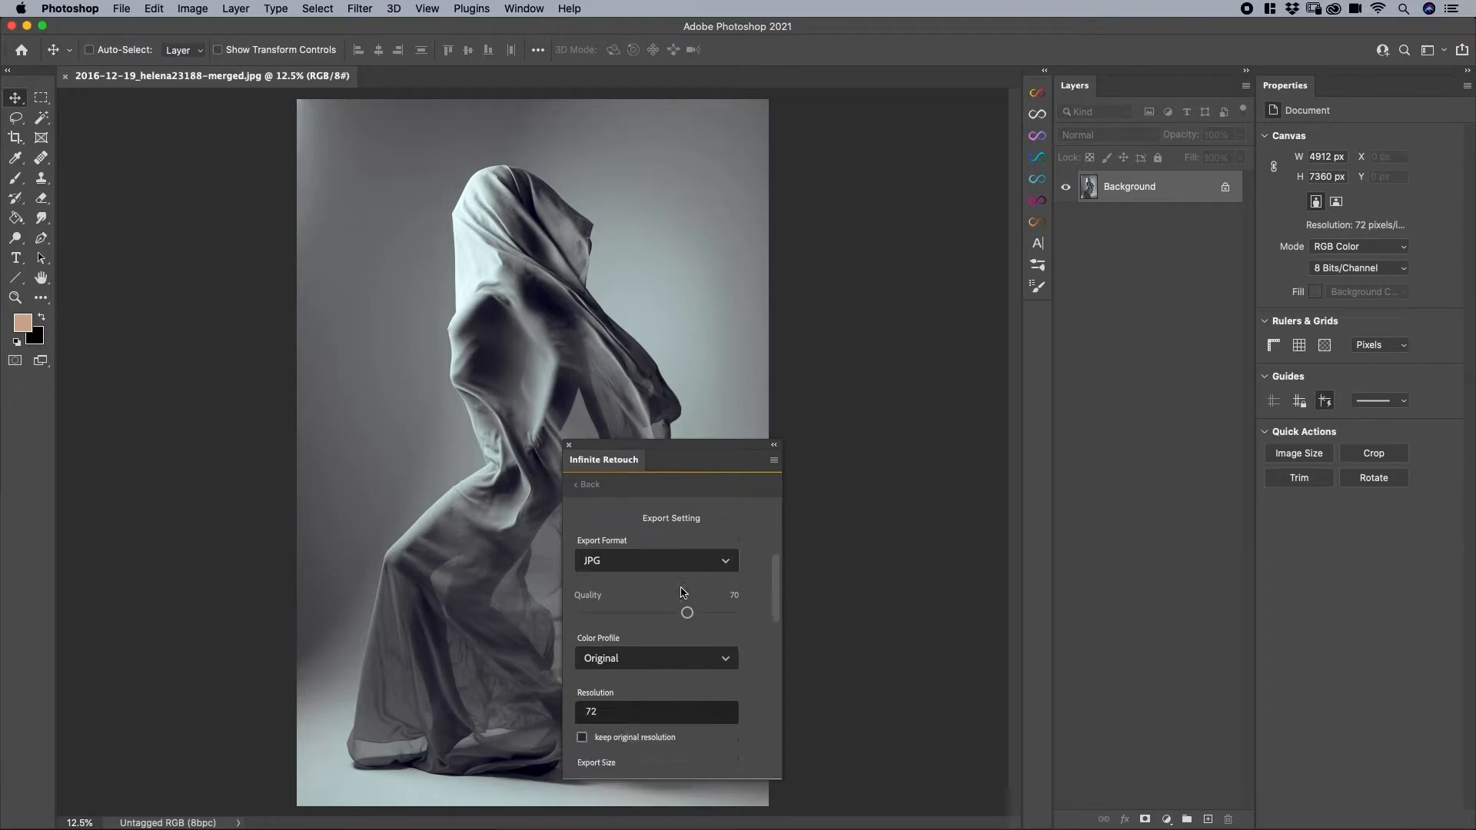
{"action": "scroll", "coordinate": [649, 621], "scroll_direction": "up", "scroll_amount": 3}
{"action": "left_click", "coordinate": [639, 563]}
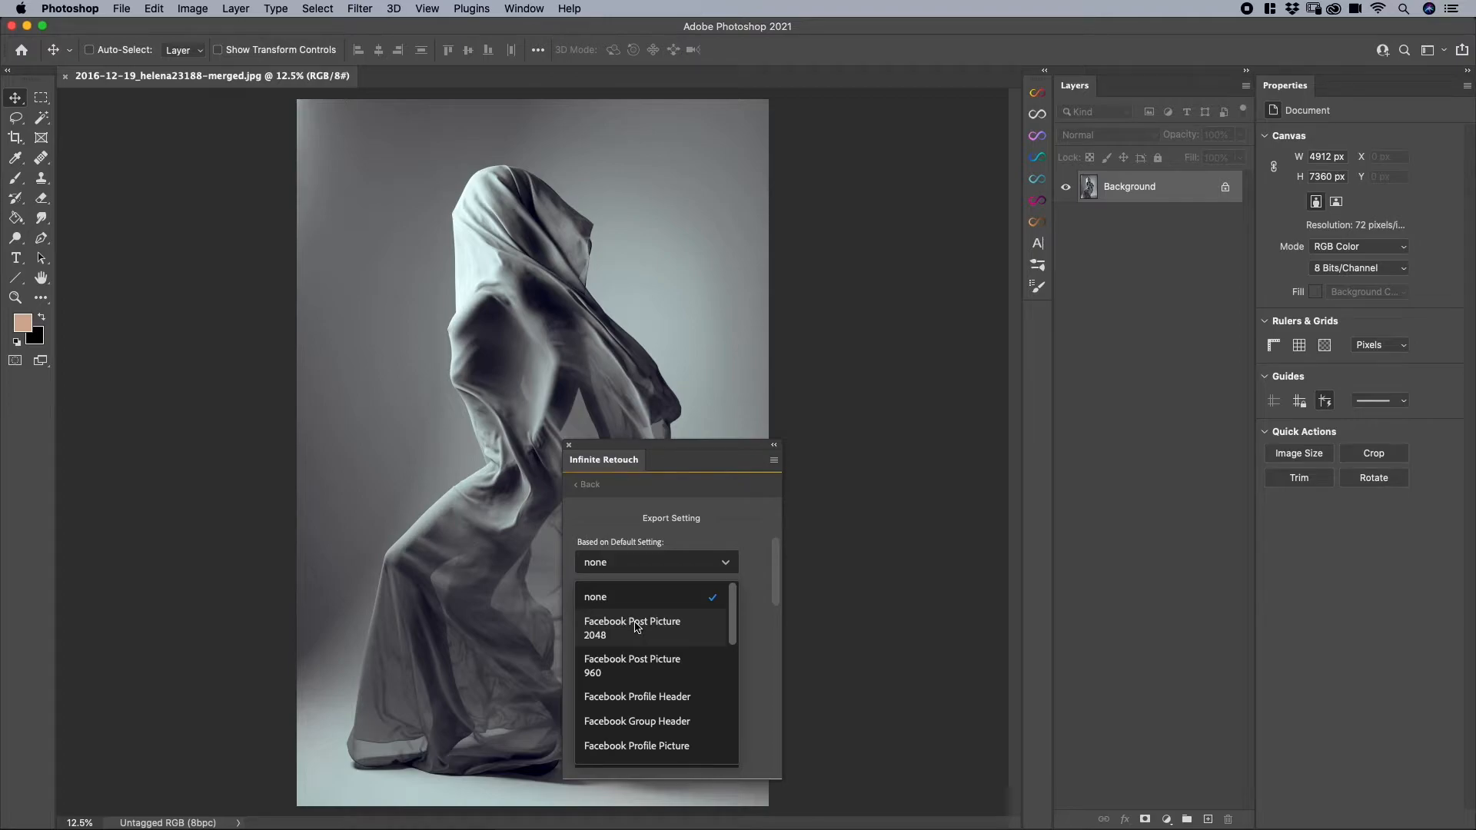
{"action": "scroll", "coordinate": [644, 668], "scroll_direction": "down", "scroll_amount": 1}
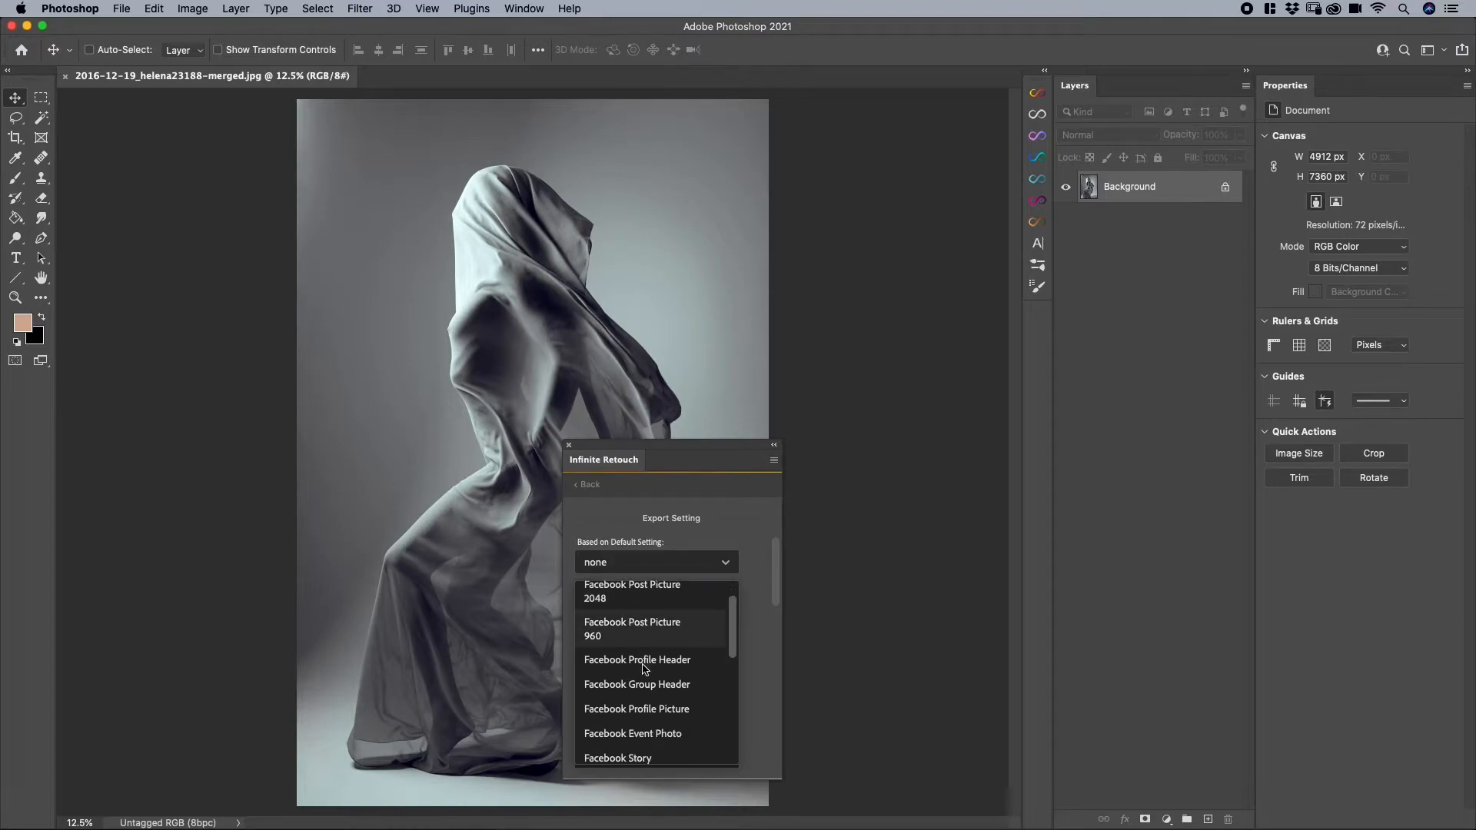
{"action": "scroll", "coordinate": [676, 631], "scroll_direction": "up", "scroll_amount": 1}
{"action": "left_click", "coordinate": [711, 598]}
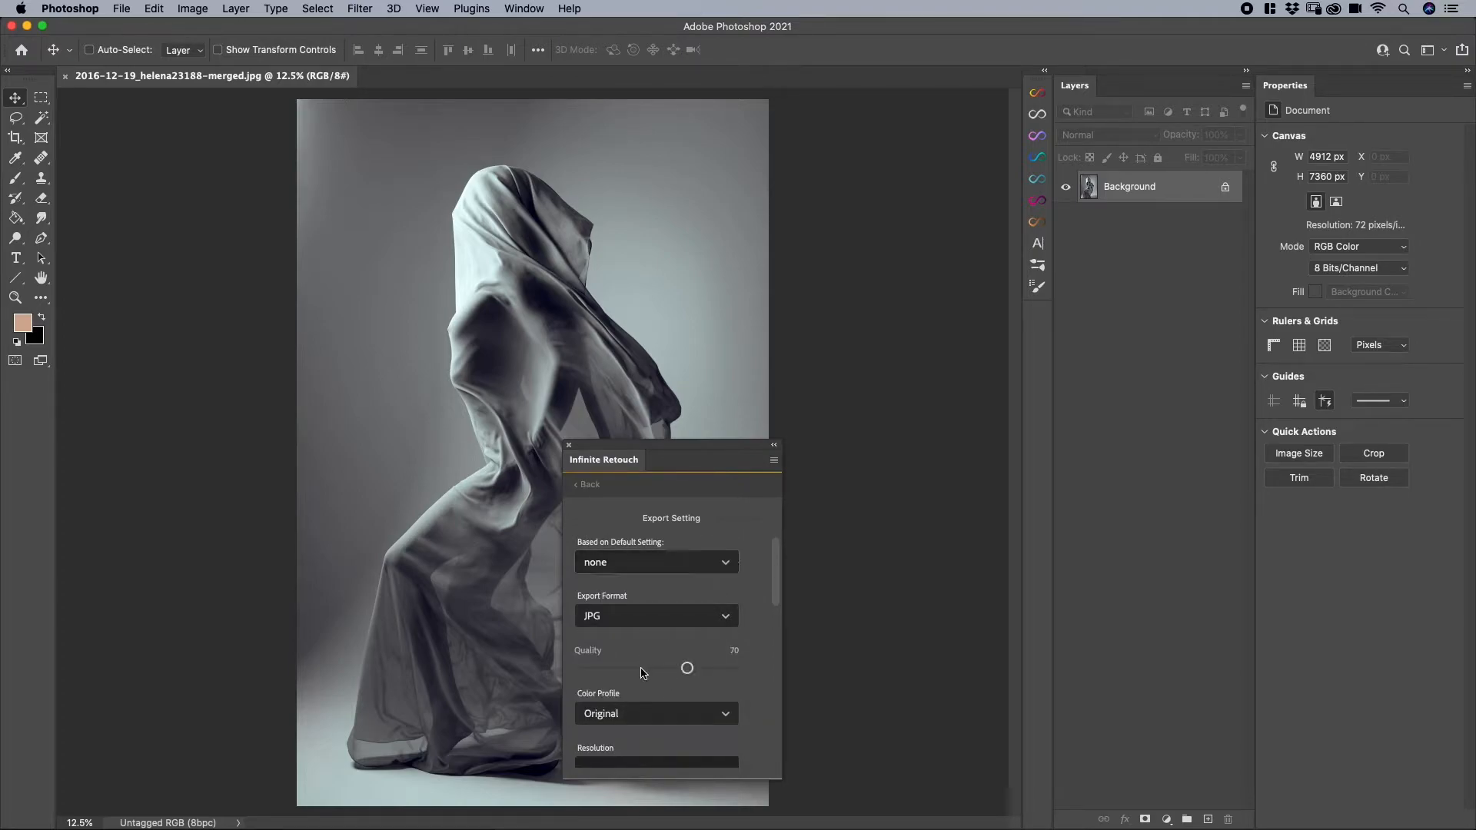
- Name the new export recipe Testing and save it
{"action": "scroll", "coordinate": [644, 672], "scroll_direction": "down", "scroll_amount": 4}
{"action": "scroll", "coordinate": [769, 666], "scroll_direction": "down", "scroll_amount": 5}
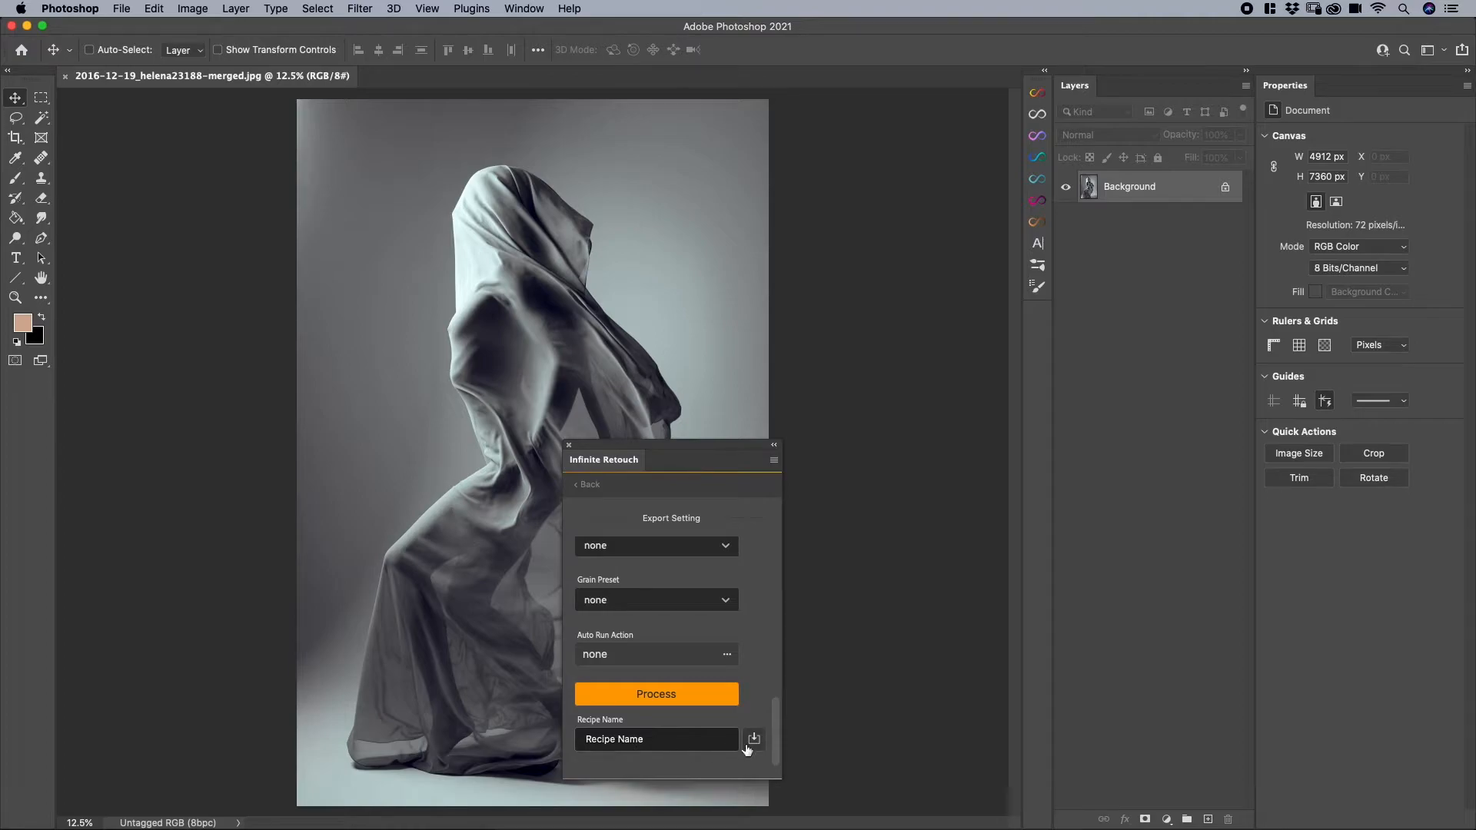
{"action": "left_click", "coordinate": [649, 747]}
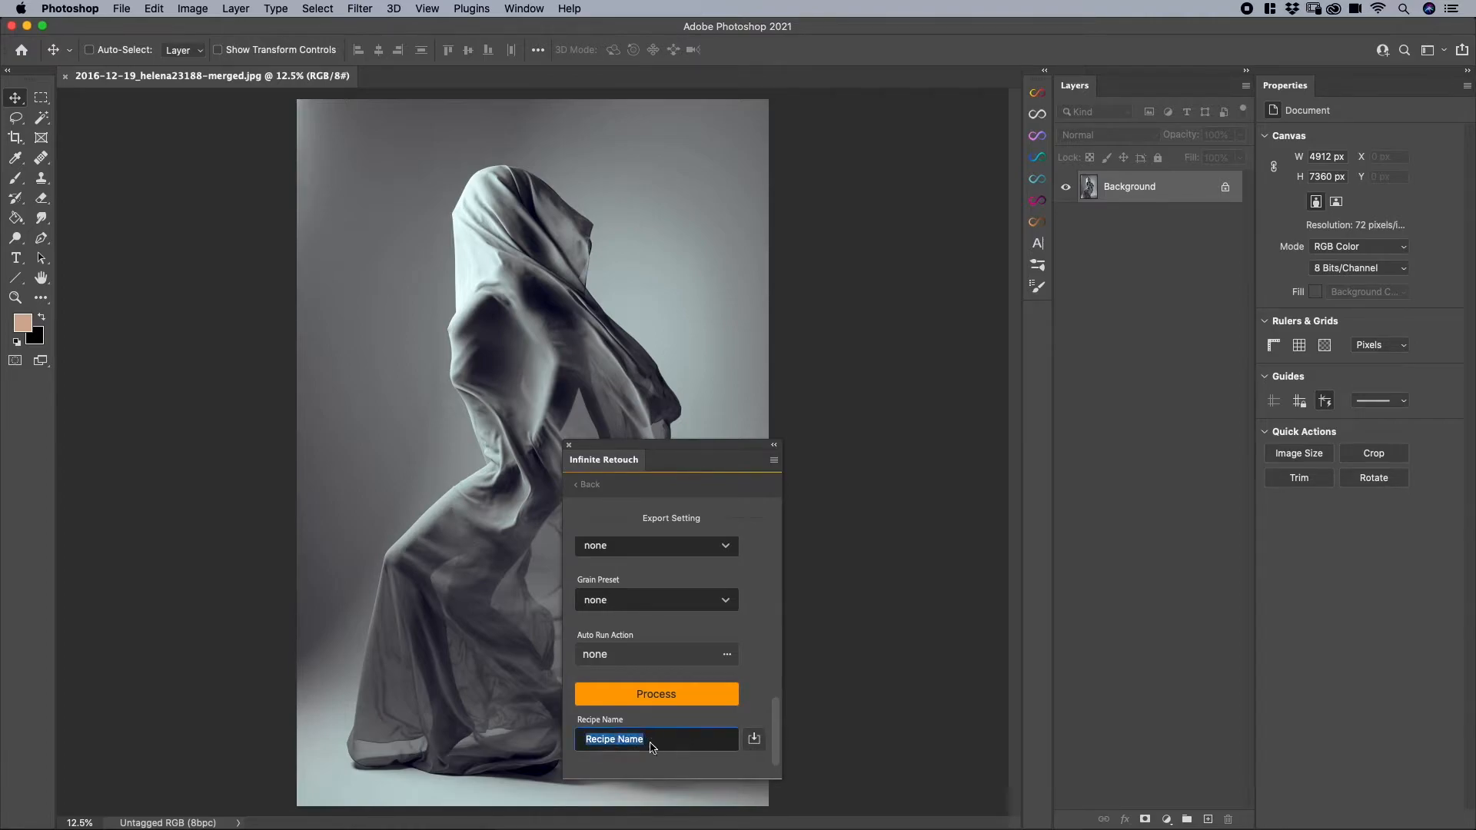
{"action": "type", "text": "Testing"}
{"action": "left_click", "coordinate": [754, 740]}
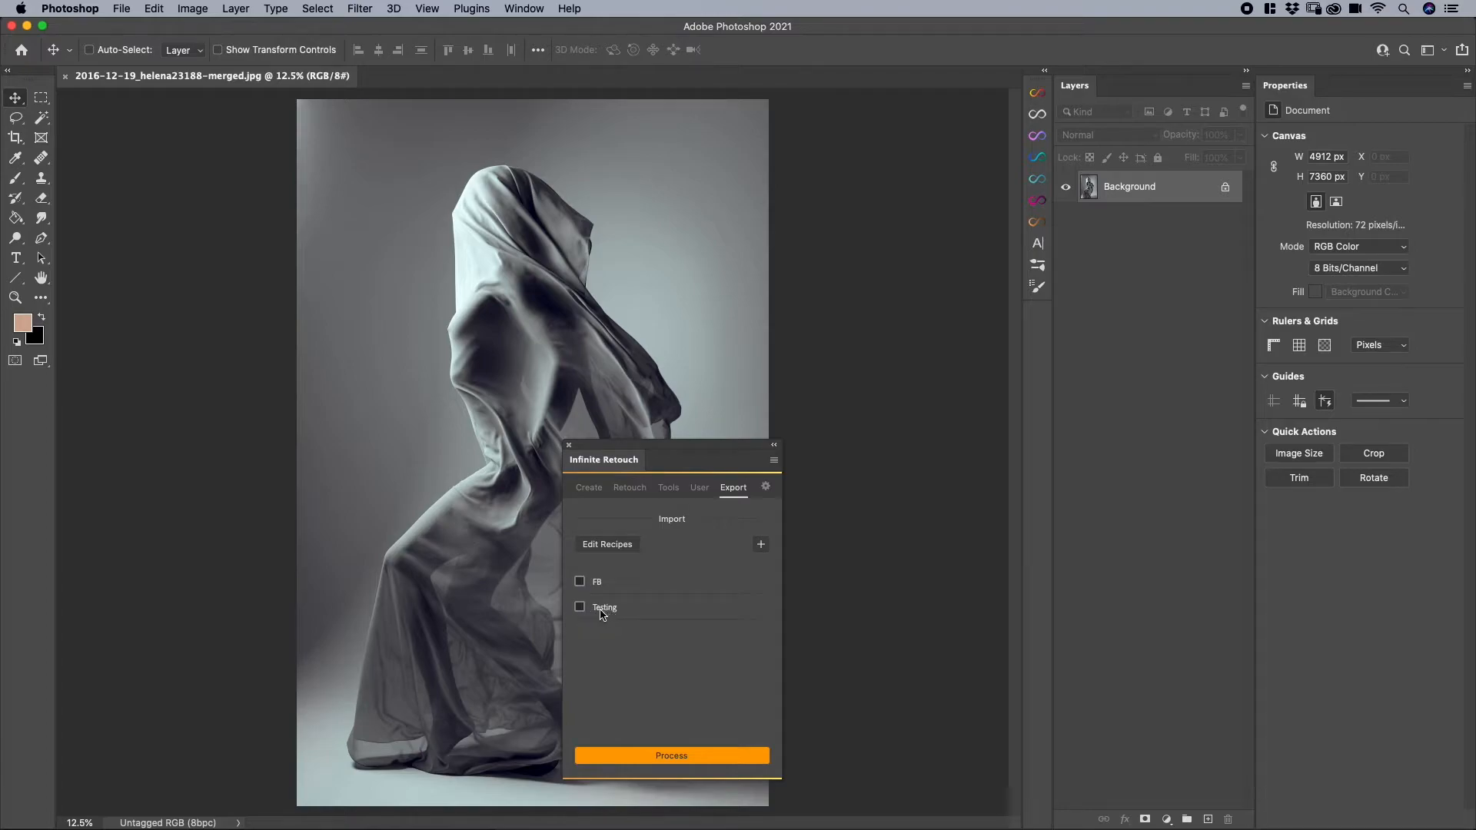
- Start another export setting and base it on the Facebook Group Header preset
{"action": "left_click", "coordinate": [760, 546]}
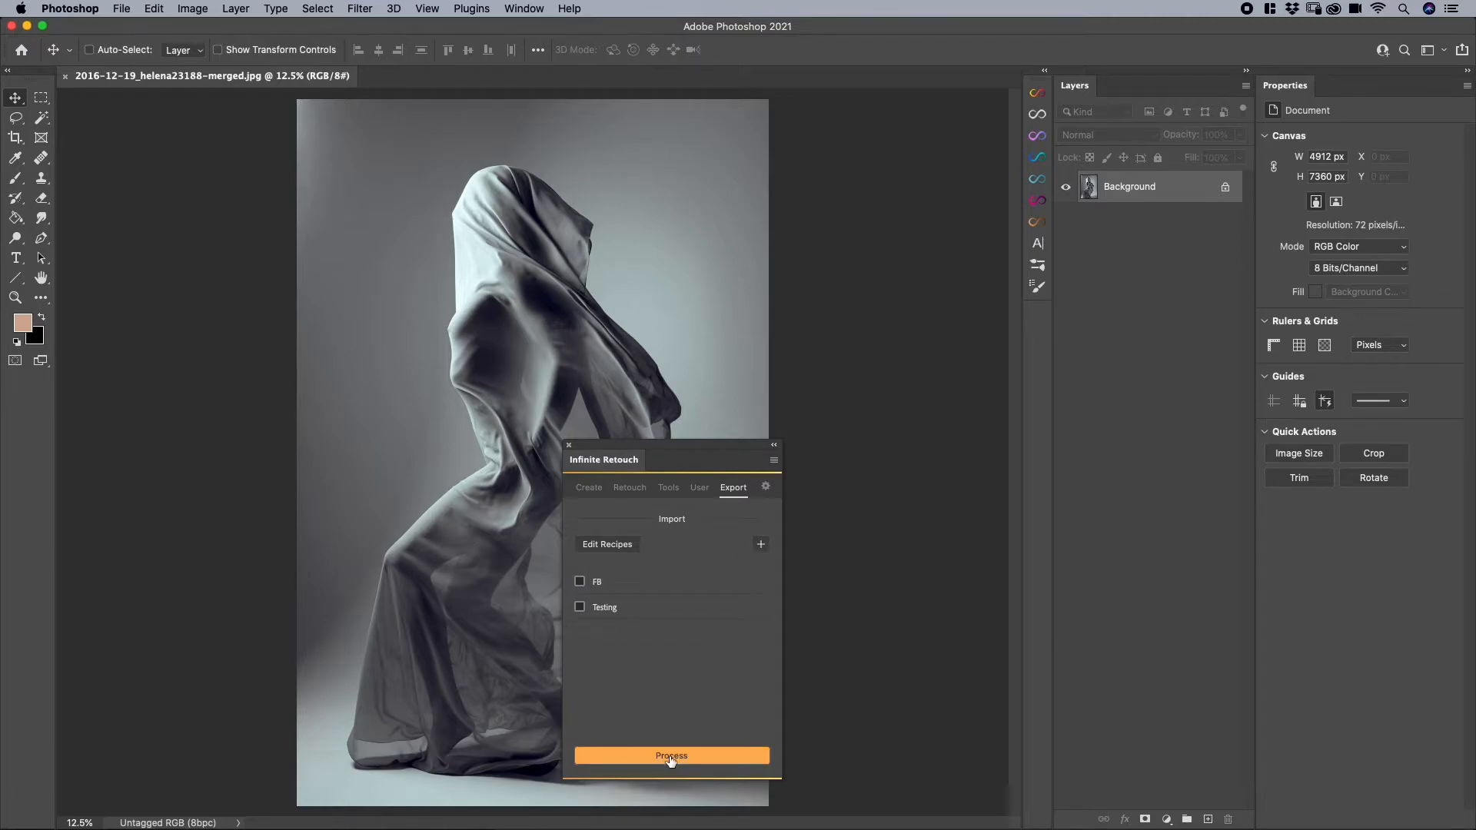
{"action": "scroll", "coordinate": [652, 575], "scroll_direction": "down", "scroll_amount": 5}
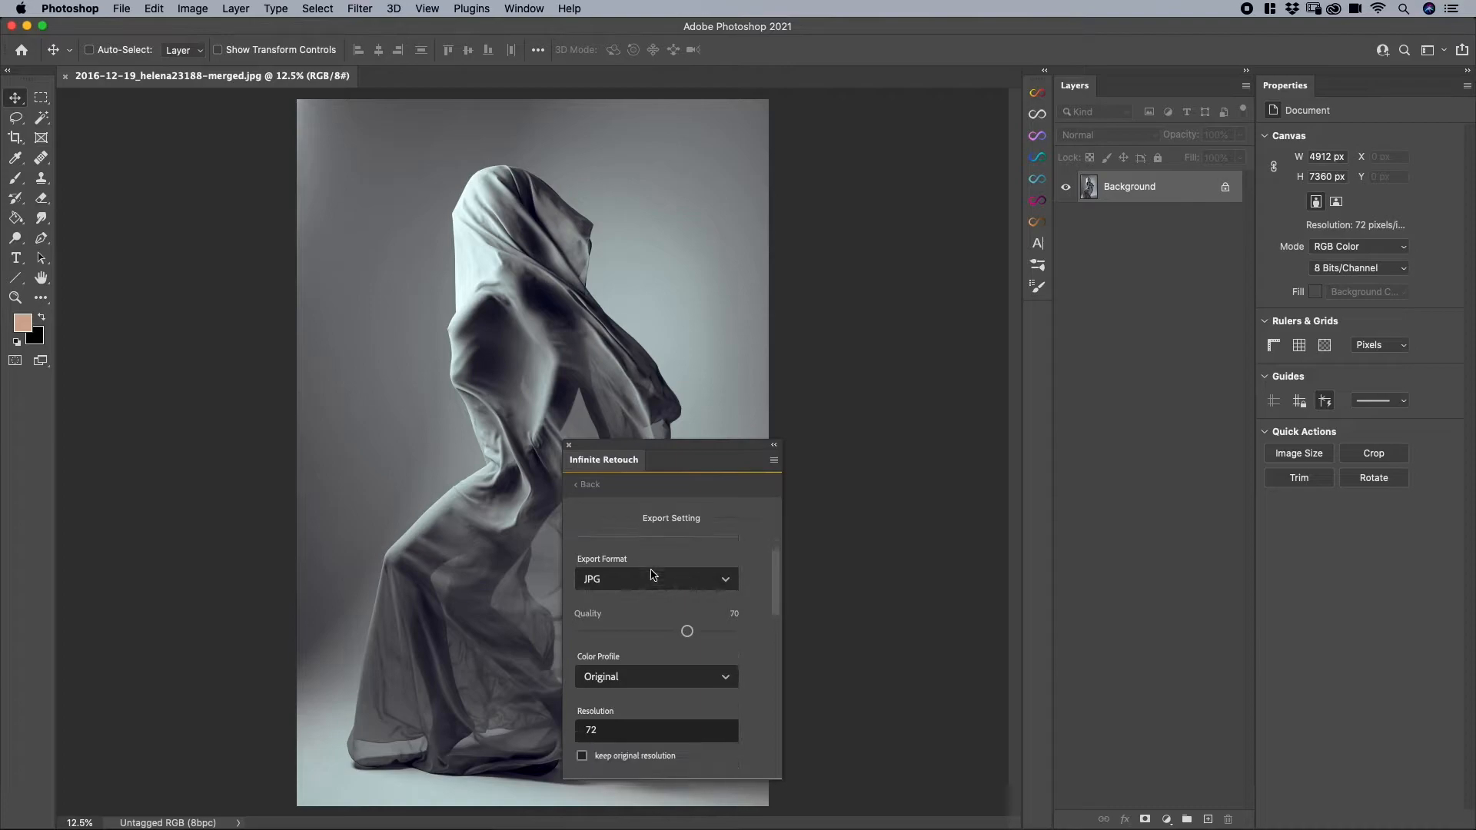
{"action": "scroll", "coordinate": [652, 575], "scroll_direction": "down", "scroll_amount": 3}
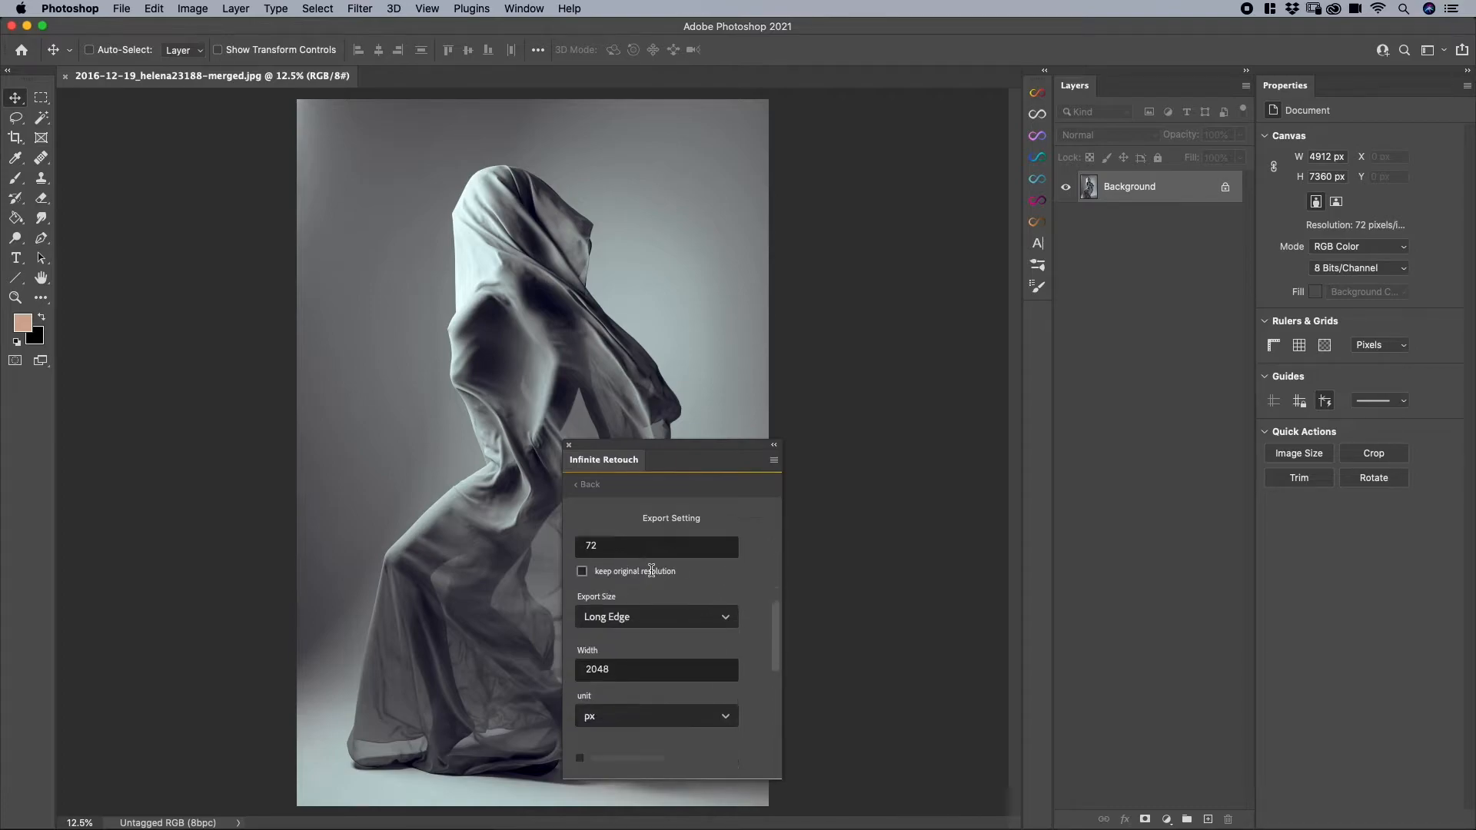
{"action": "scroll", "coordinate": [652, 575], "scroll_direction": "up", "scroll_amount": 10}
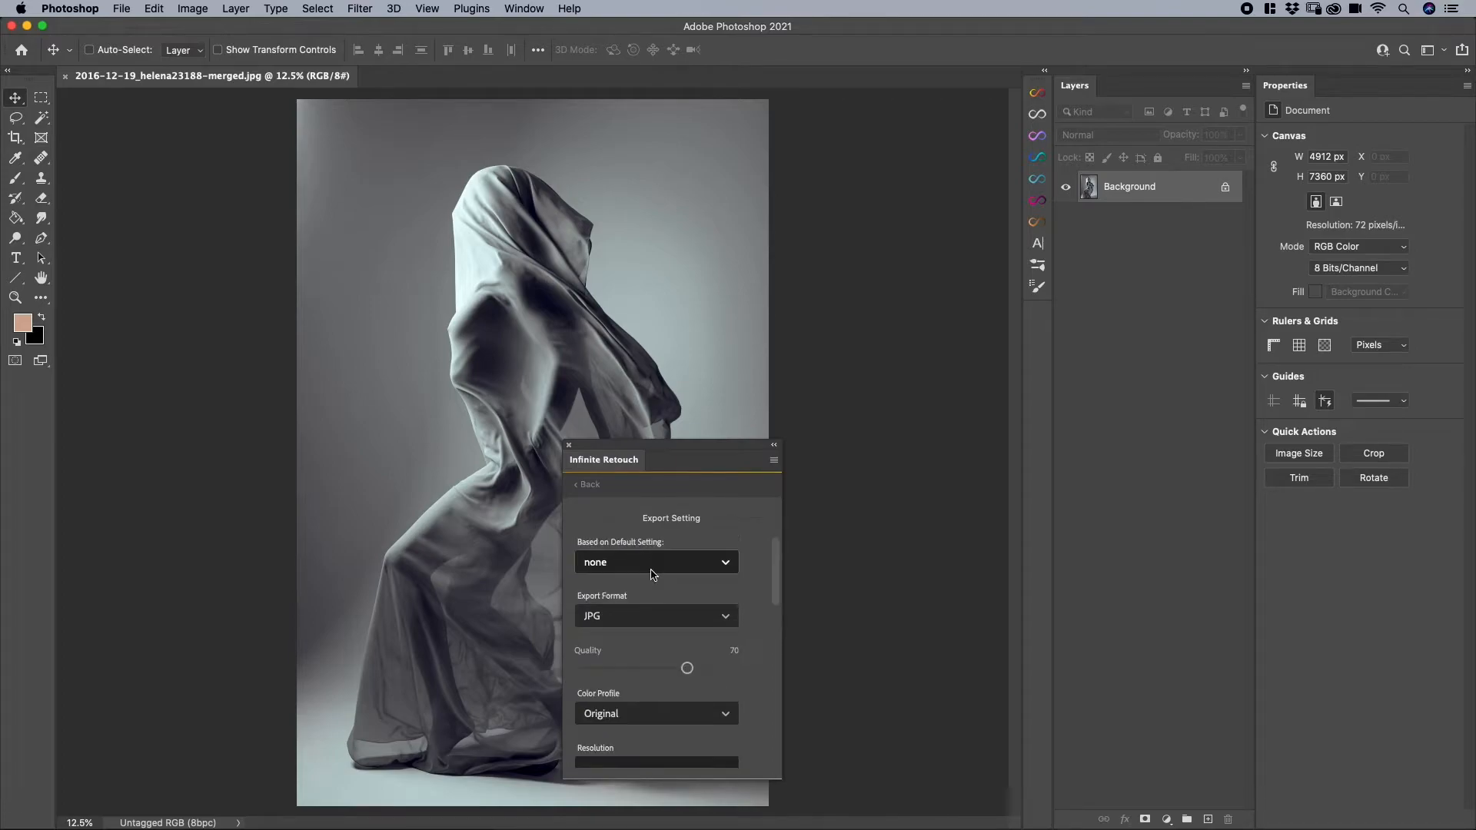
{"action": "left_click", "coordinate": [606, 565]}
{"action": "scroll", "coordinate": [629, 667], "scroll_direction": "down", "scroll_amount": 2}
{"action": "scroll", "coordinate": [630, 676], "scroll_direction": "down", "scroll_amount": 1}
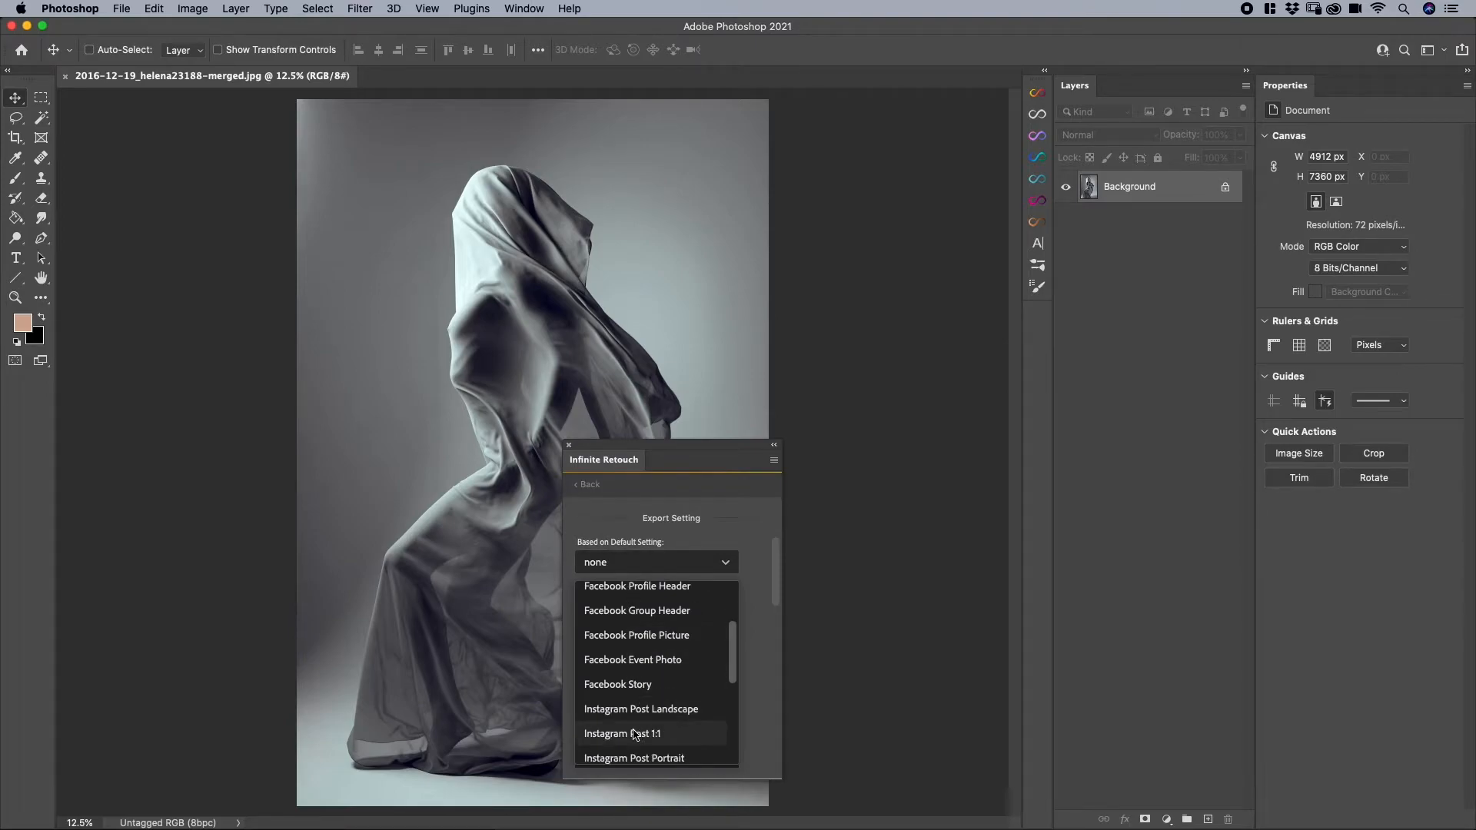
{"action": "left_click", "coordinate": [623, 615]}
- Review the Facebook Group Header export options and process the image with them
{"action": "scroll", "coordinate": [658, 590], "scroll_direction": "down", "scroll_amount": 5}
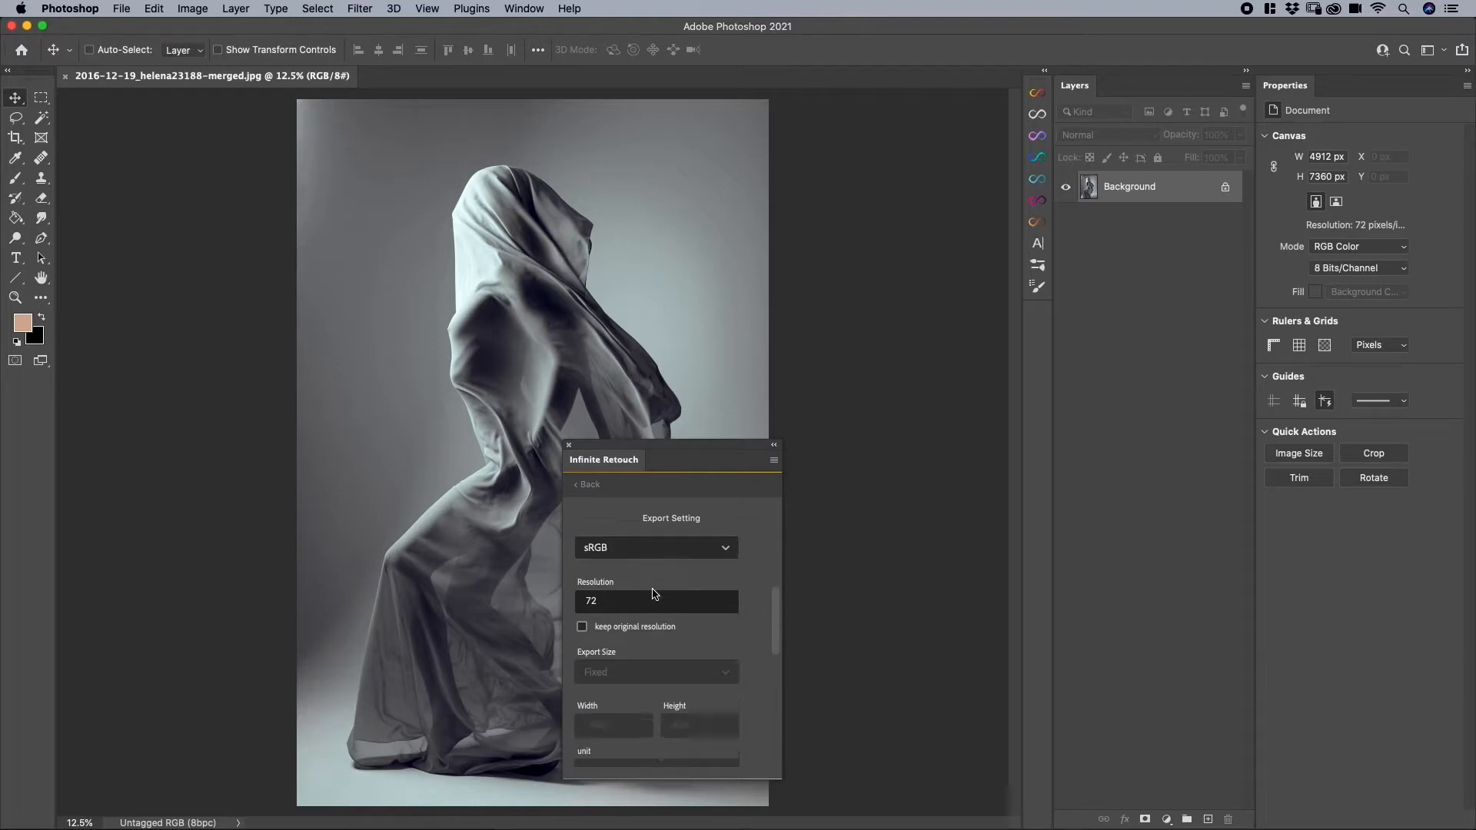
{"action": "scroll", "coordinate": [654, 593], "scroll_direction": "down", "scroll_amount": 1}
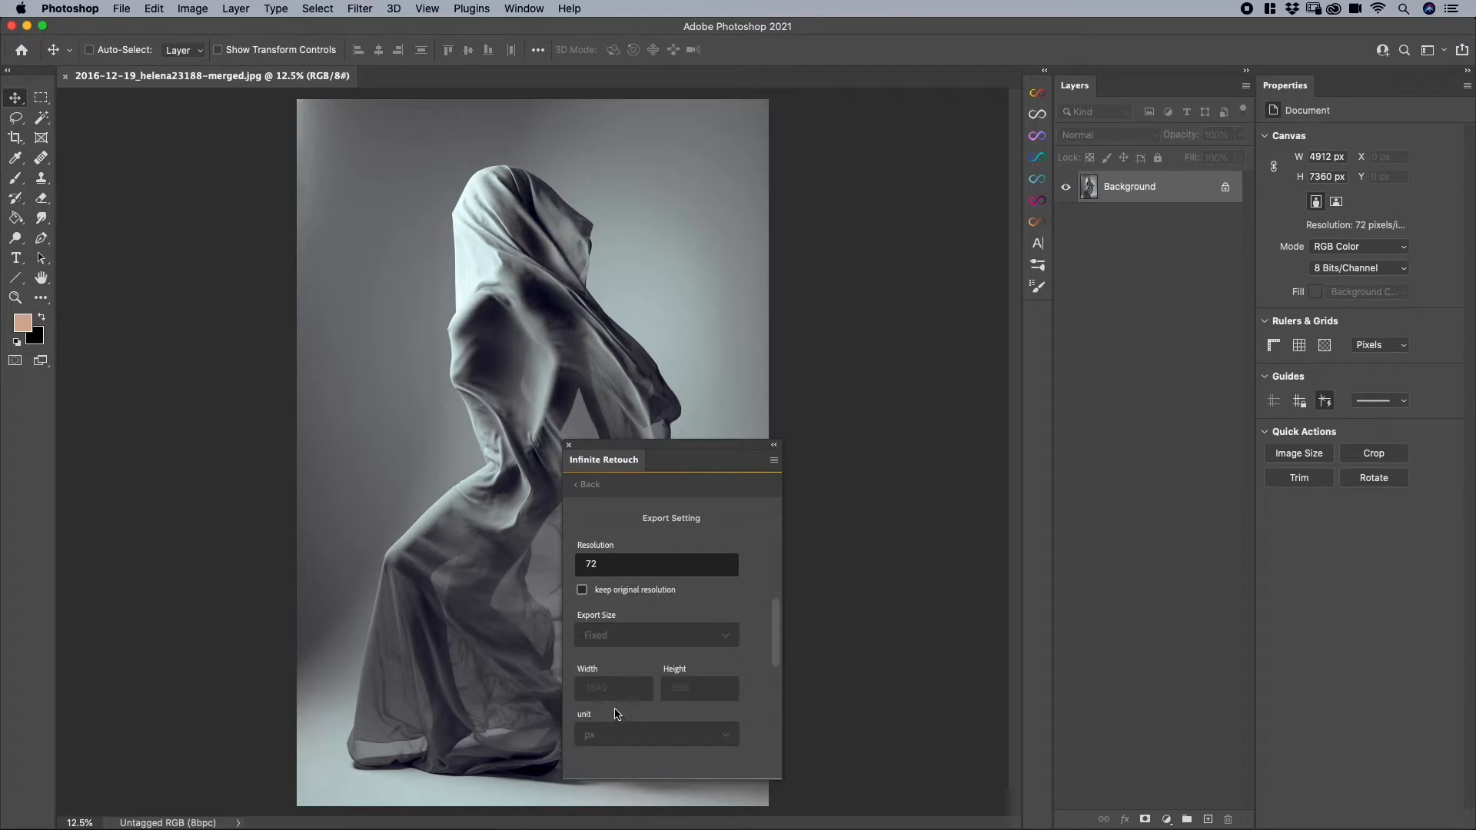
{"action": "scroll", "coordinate": [636, 667], "scroll_direction": "down", "scroll_amount": 2}
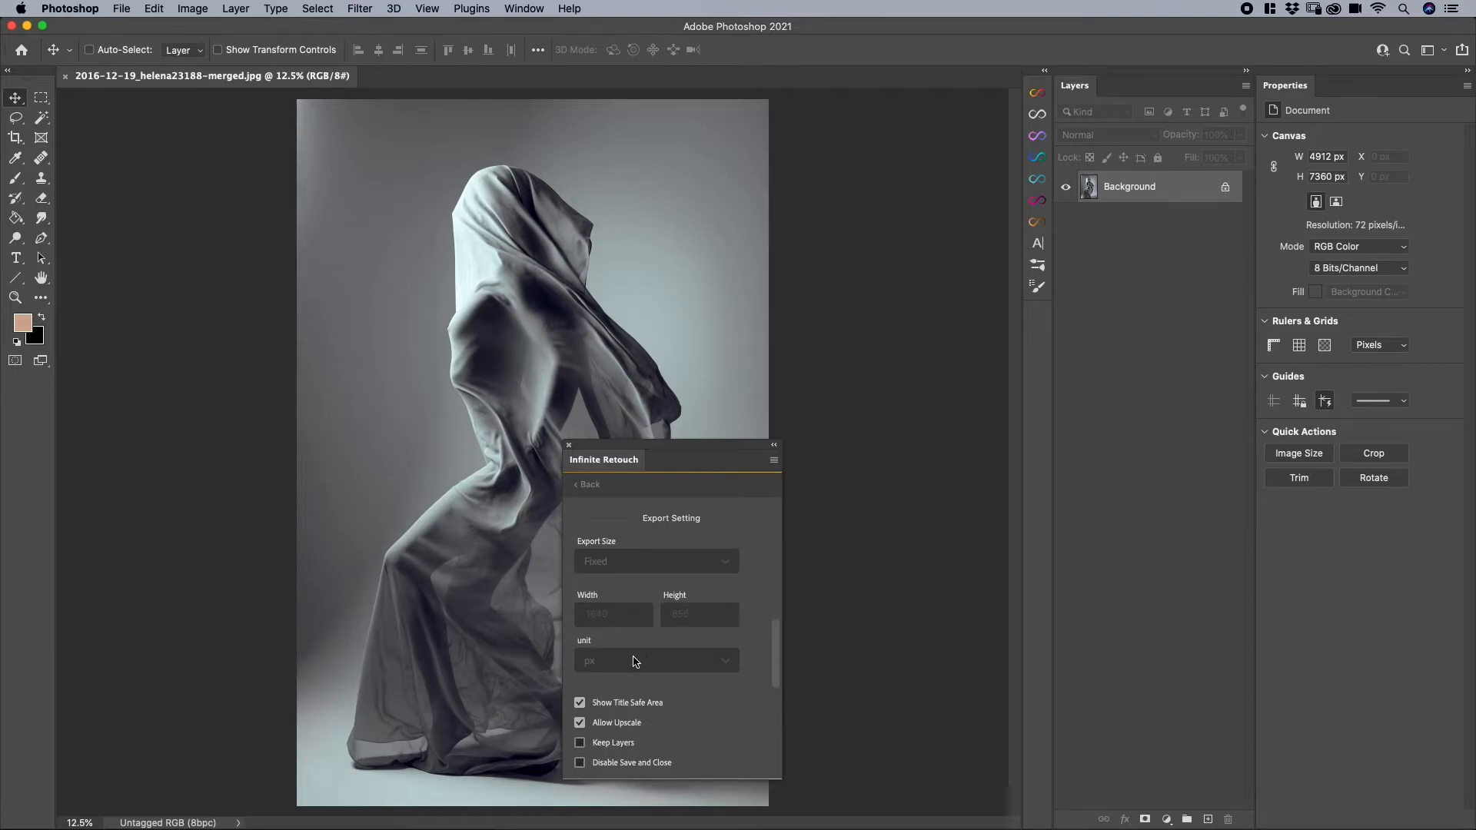
{"action": "scroll", "coordinate": [635, 664], "scroll_direction": "down", "scroll_amount": 4}
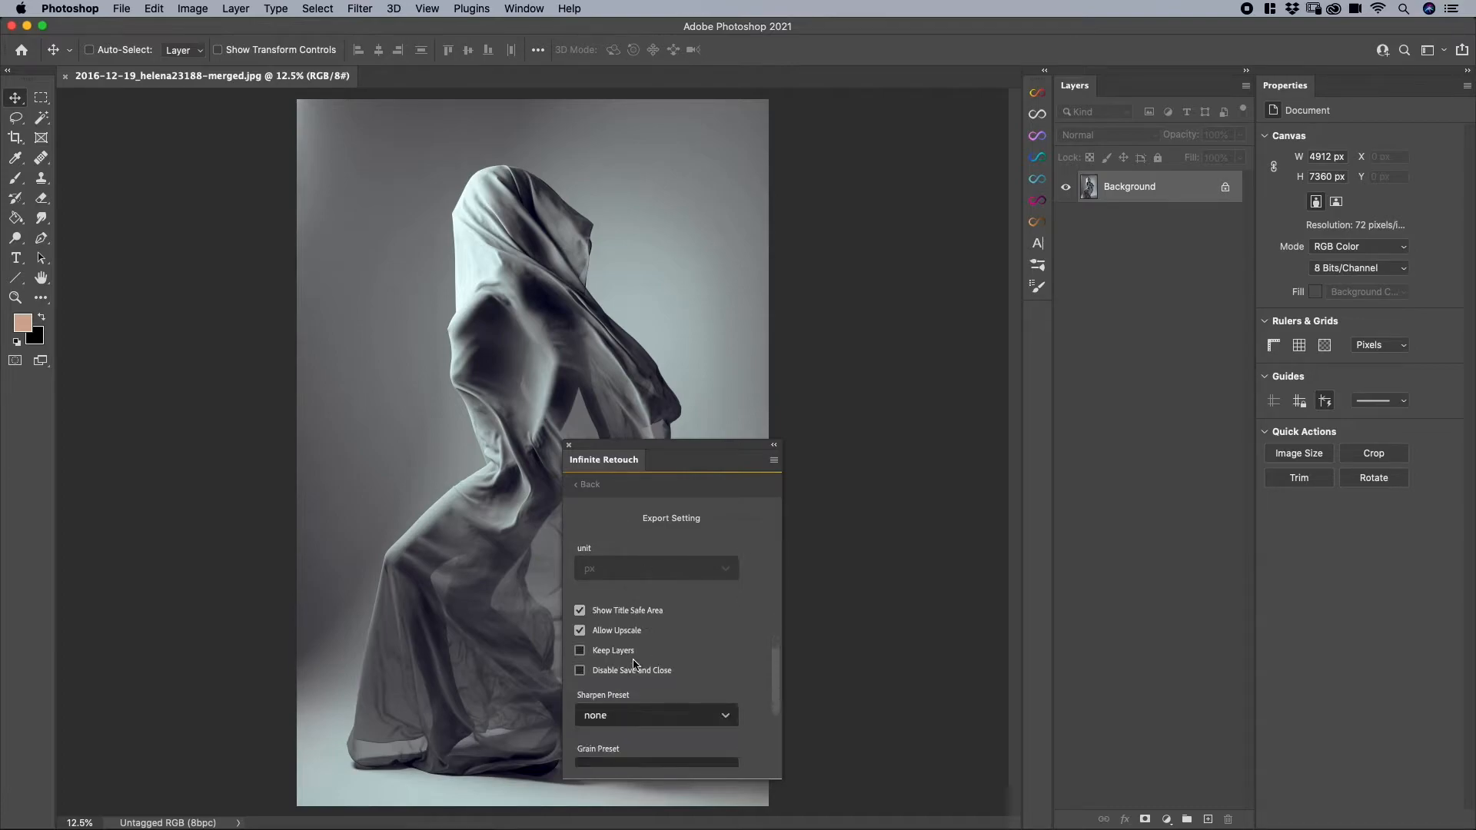
{"action": "scroll", "coordinate": [636, 666], "scroll_direction": "down", "scroll_amount": 3}
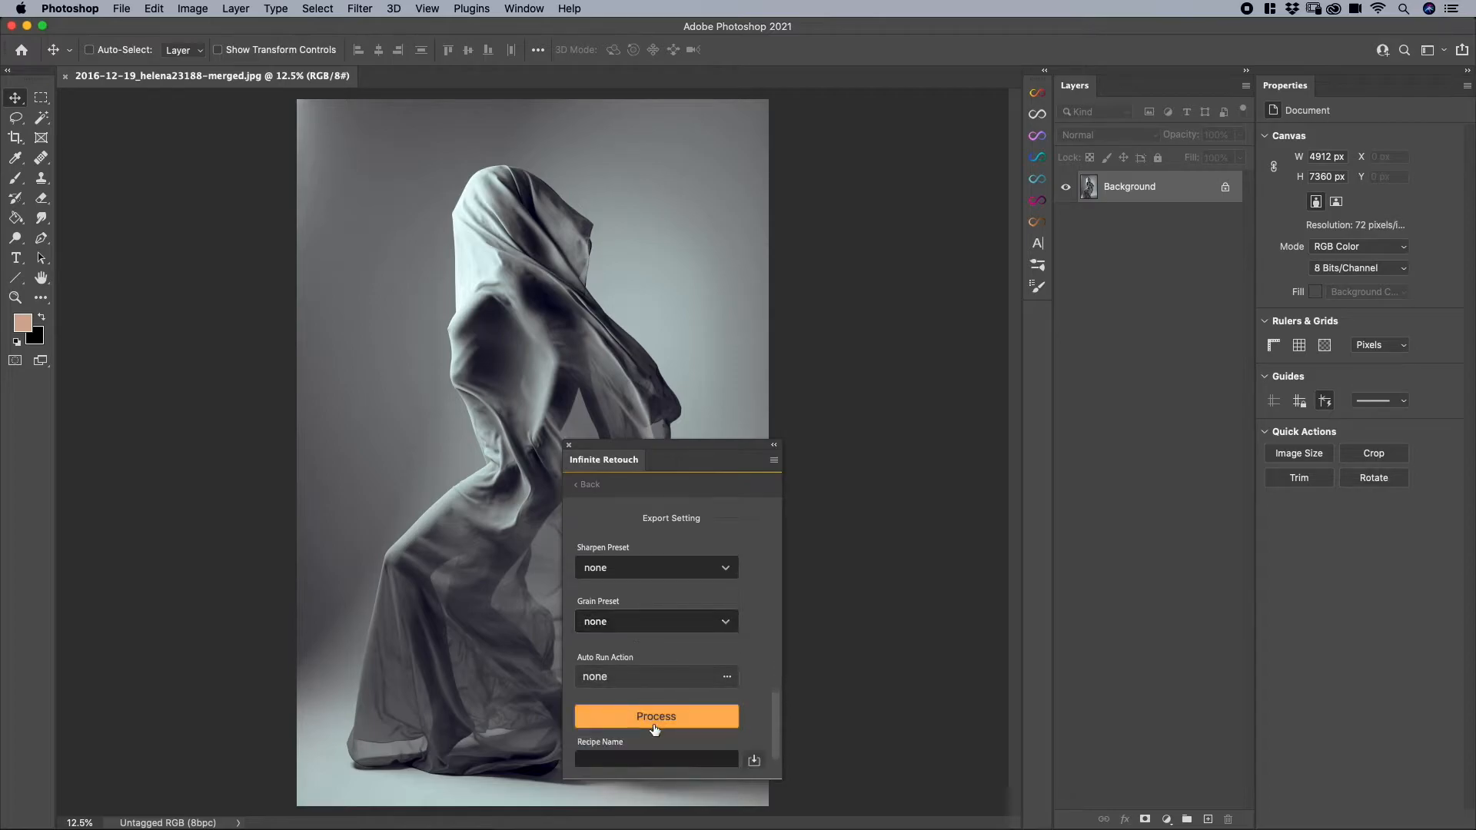
{"action": "left_click", "coordinate": [654, 721]}
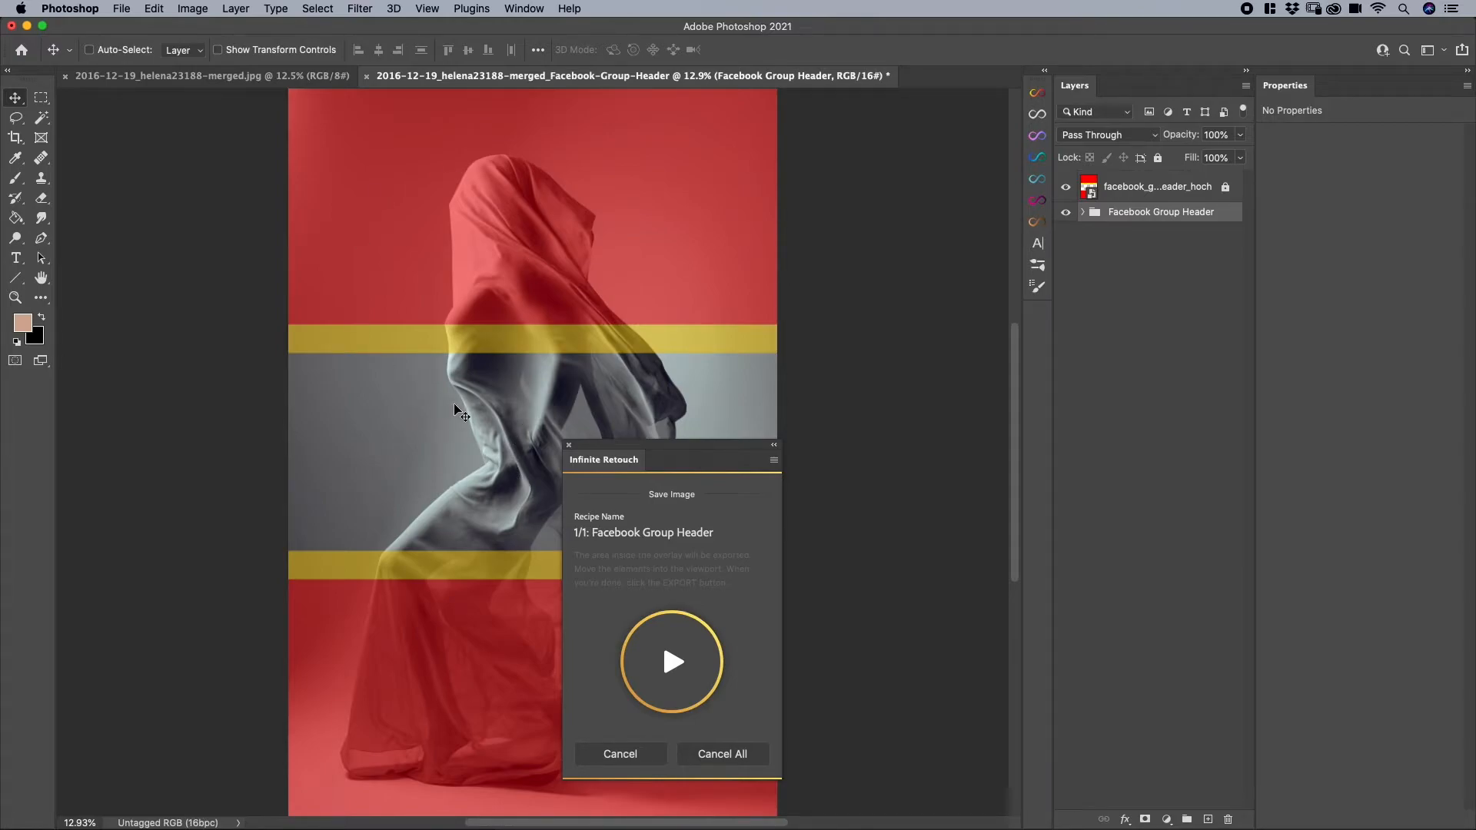
- Move the image down until the figure's head and shoulders sit in the Facebook Group Header's clear band, and export it to the Export Options folder
{"action": "left_click_drag", "start_coordinate": [481, 407], "coordinate": [486, 457]}
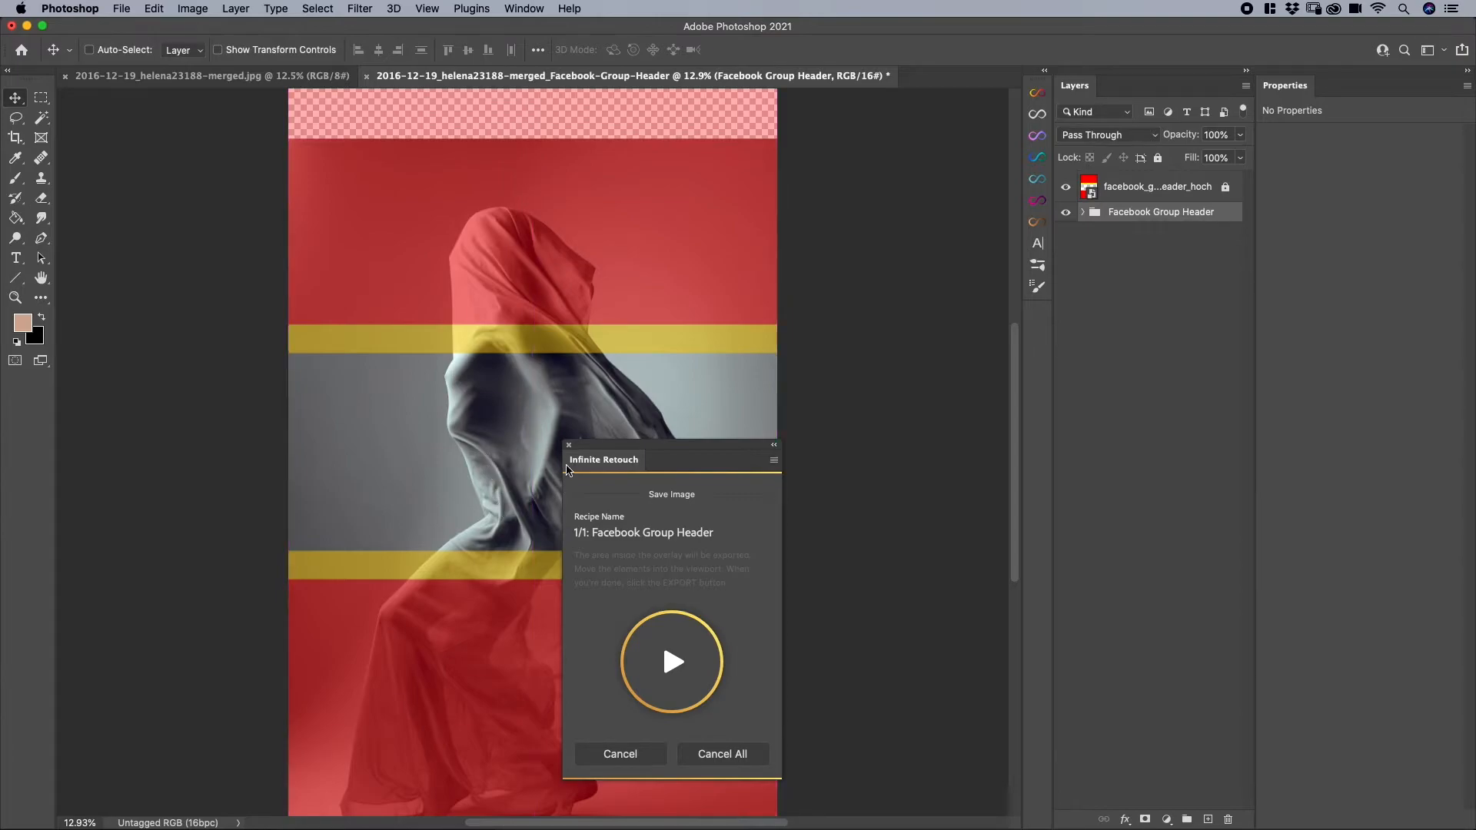
{"action": "mouse_move", "coordinate": [720, 441]}
{"action": "left_mouse_down"}
{"action": "mouse_move", "coordinate": [789, 423]}
{"action": "mouse_move", "coordinate": [964, 318]}
{"action": "left_mouse_up"}
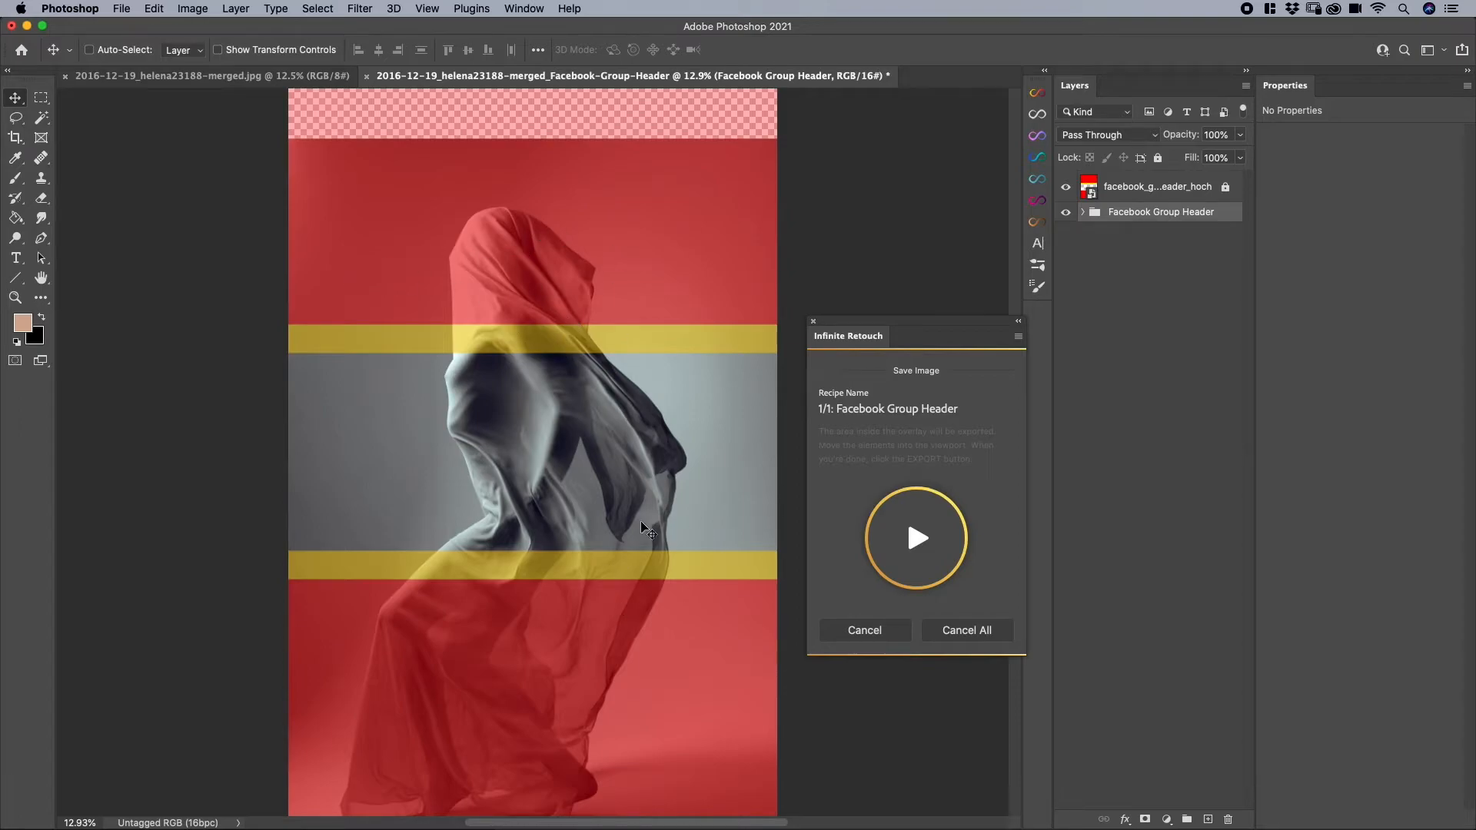
{"action": "mouse_move", "coordinate": [492, 396]}
{"action": "left_mouse_down"}
{"action": "mouse_move", "coordinate": [494, 428]}
{"action": "mouse_move", "coordinate": [495, 356]}
{"action": "mouse_move", "coordinate": [495, 395]}
{"action": "left_mouse_up"}
{"action": "left_click_drag", "start_coordinate": [531, 388], "coordinate": [530, 410]}
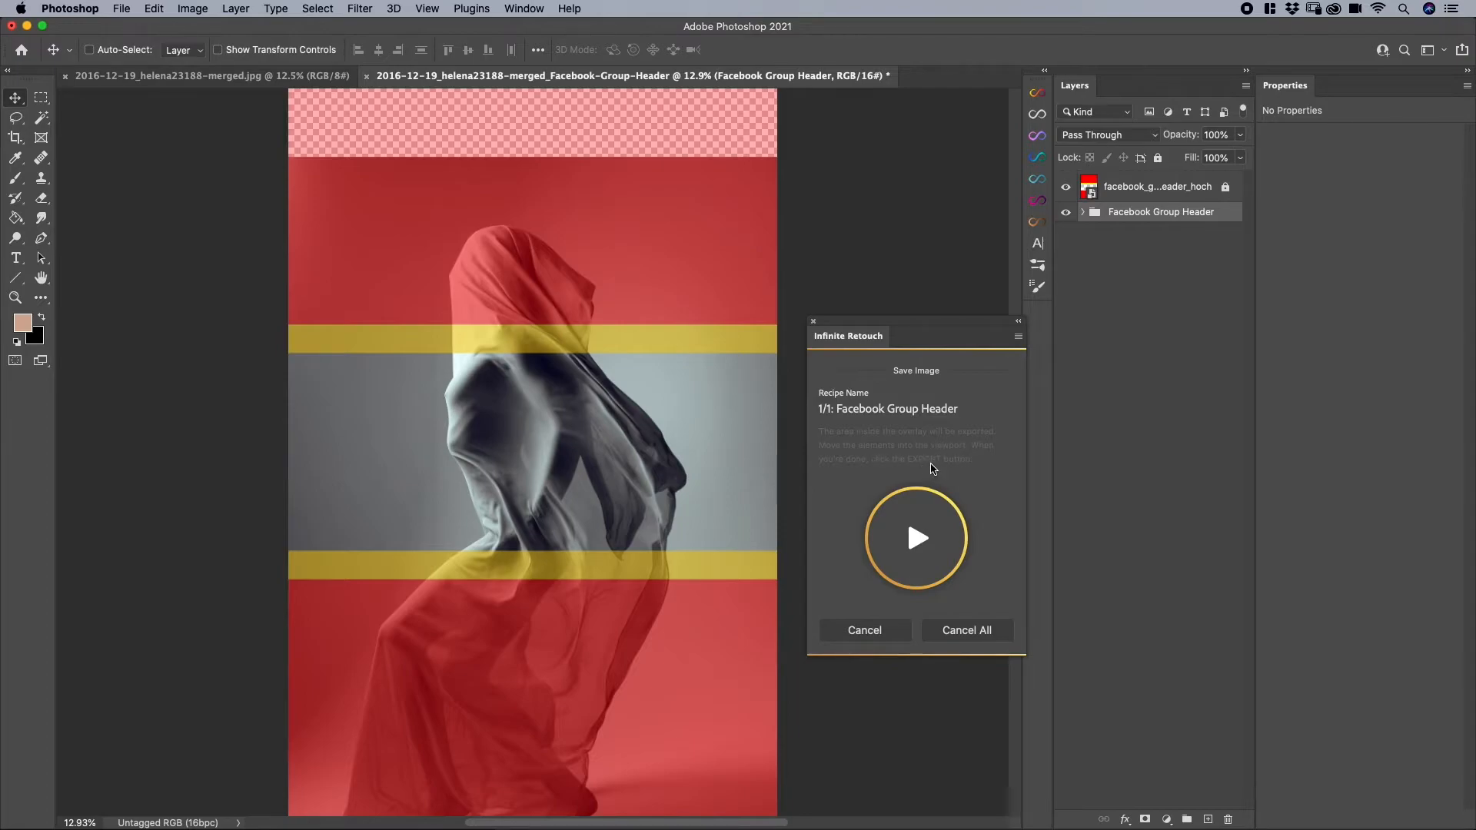
{"action": "left_click_drag", "start_coordinate": [554, 428], "coordinate": [553, 517]}
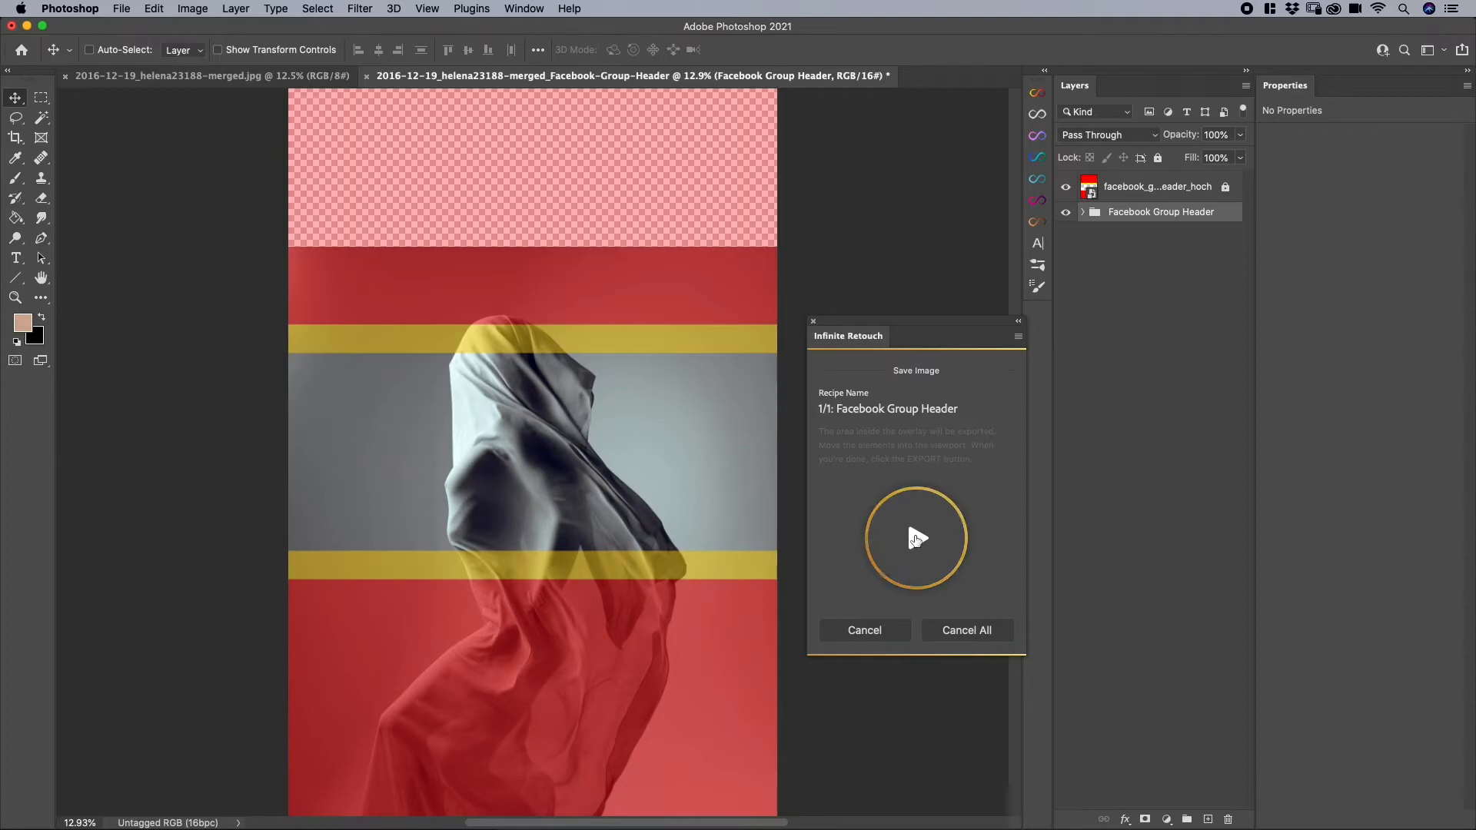
{"action": "left_click", "coordinate": [915, 539]}
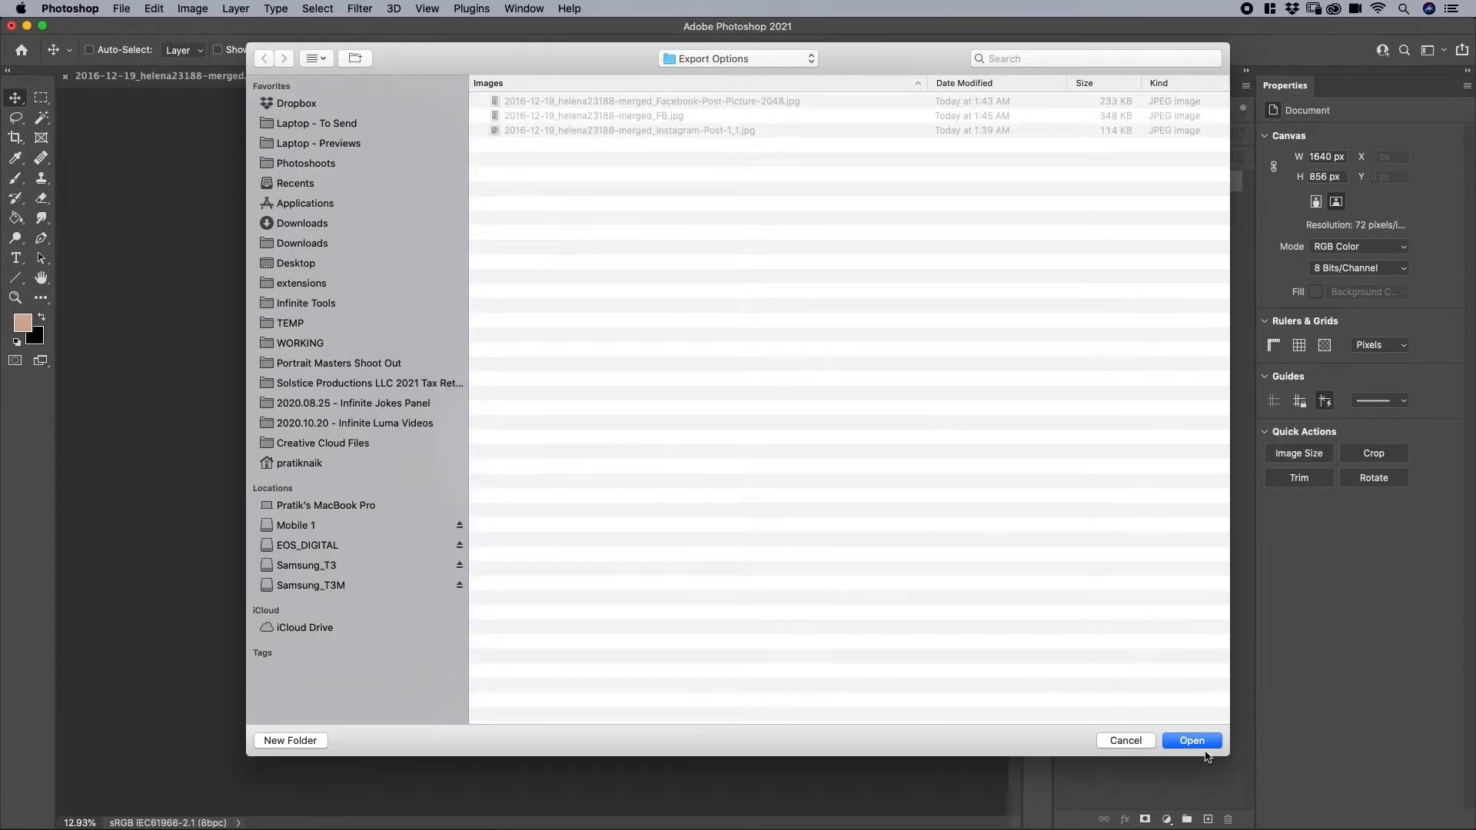
{"action": "left_click", "coordinate": [1205, 747]}
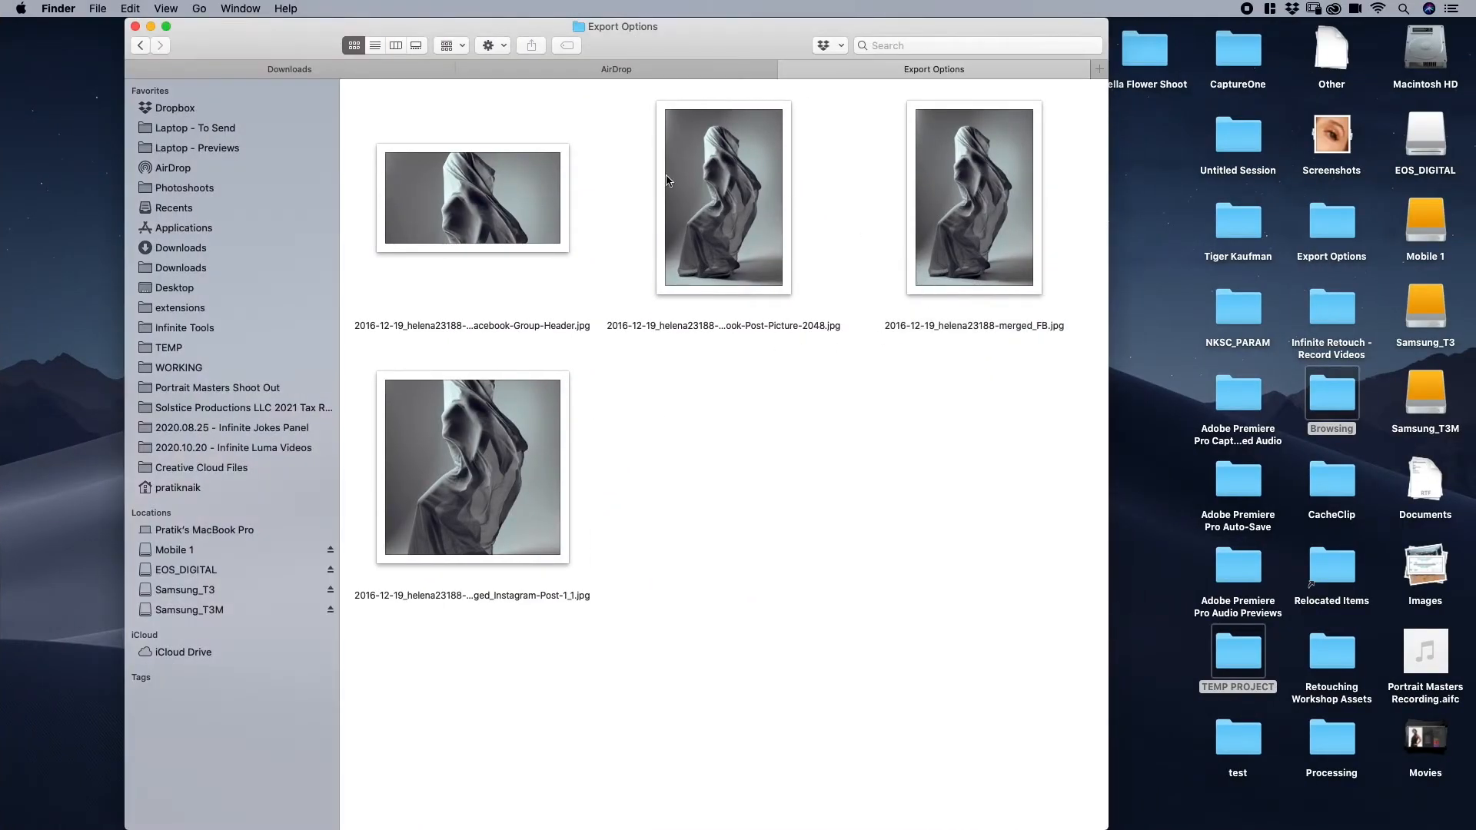
- Switch to Finder and preview the exported Facebook Group Header image in the Export Options folder
{"action": "left_click", "coordinate": [524, 188]}
{"action": "key", "text": "space"}
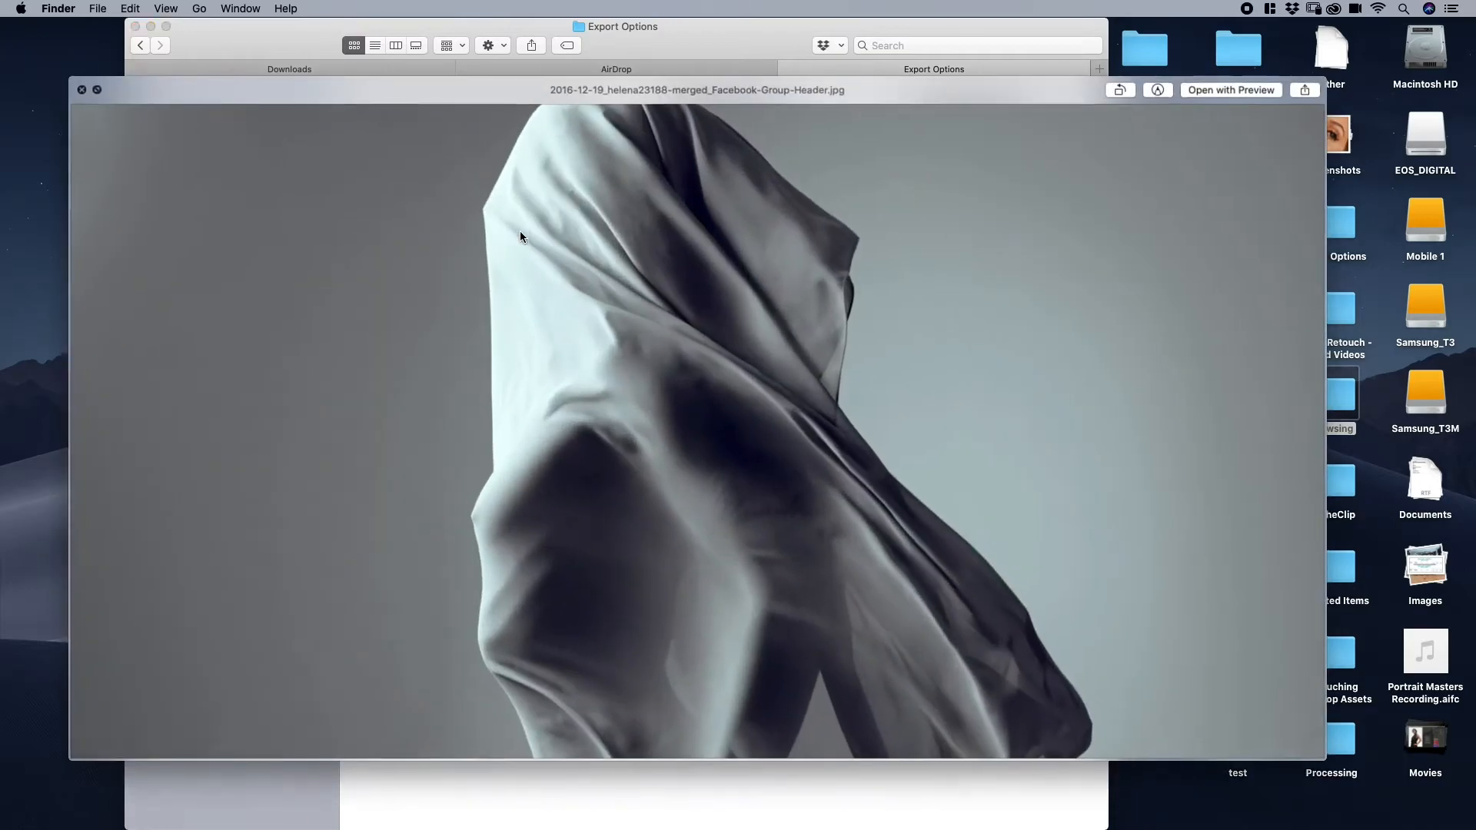
{"action": "left_click", "coordinate": [79, 92]}
{"action": "key", "text": "space"}
{"action": "key", "text": "space"}
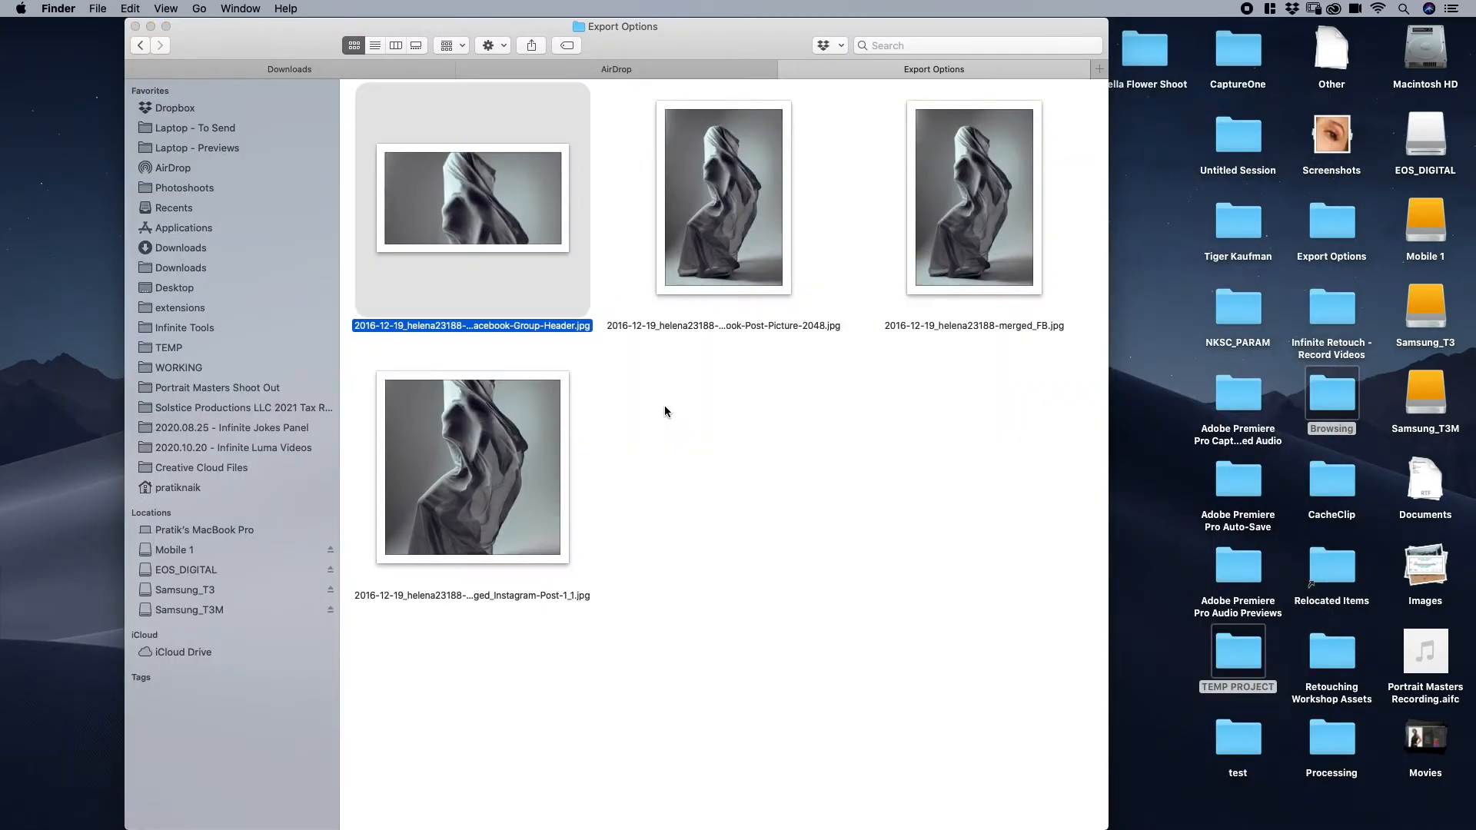
- Return to Photoshop, start an export setting based on the Instagram Post 1:1 preset and process the image with it
{"action": "key", "text": "ctrl+Up"}
{"action": "key", "text": "ctrl+Up"}
{"action": "key", "text": "ctrl+Left"}
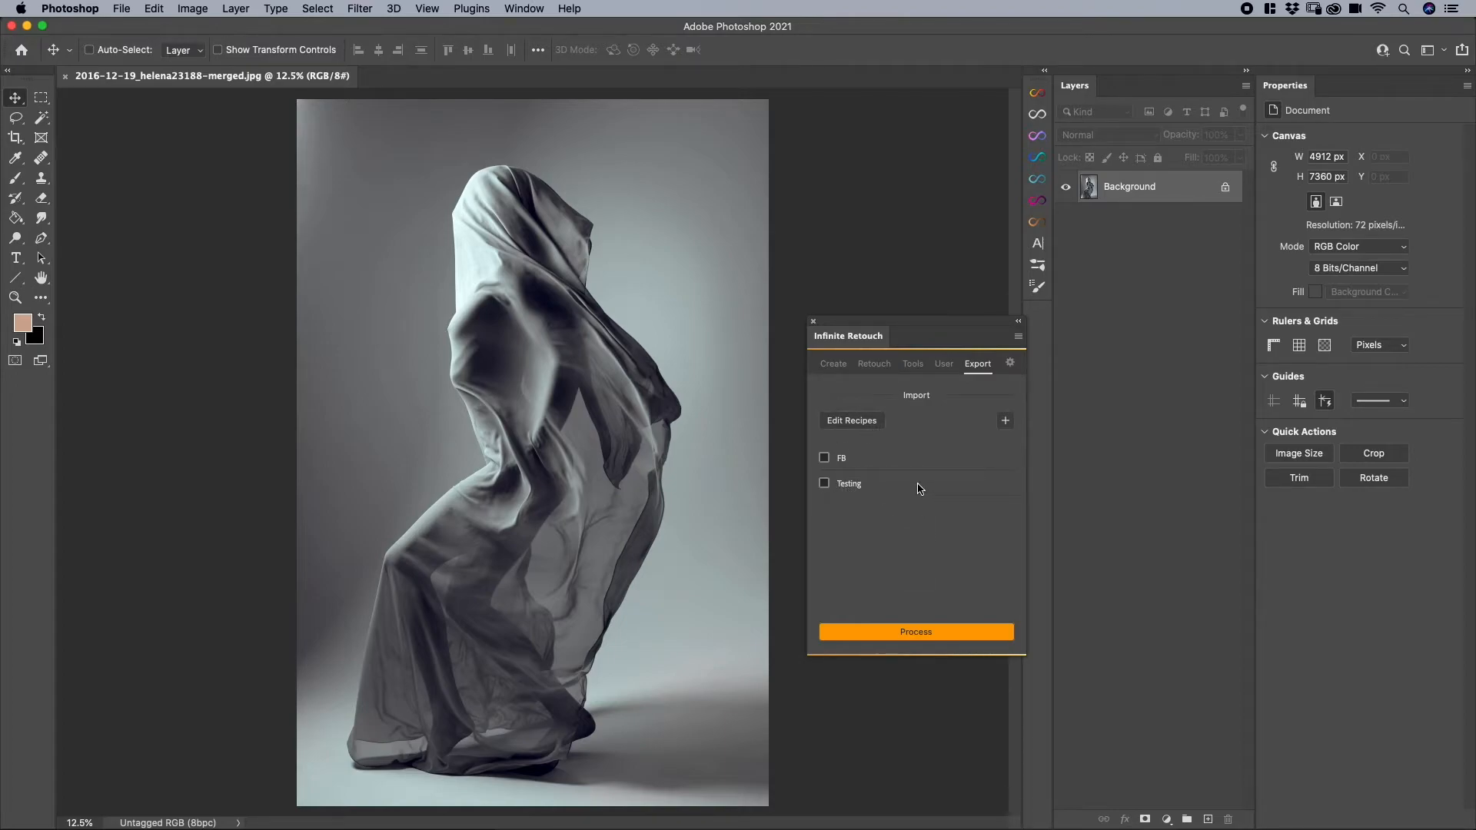
{"action": "left_click", "coordinate": [1005, 420]}
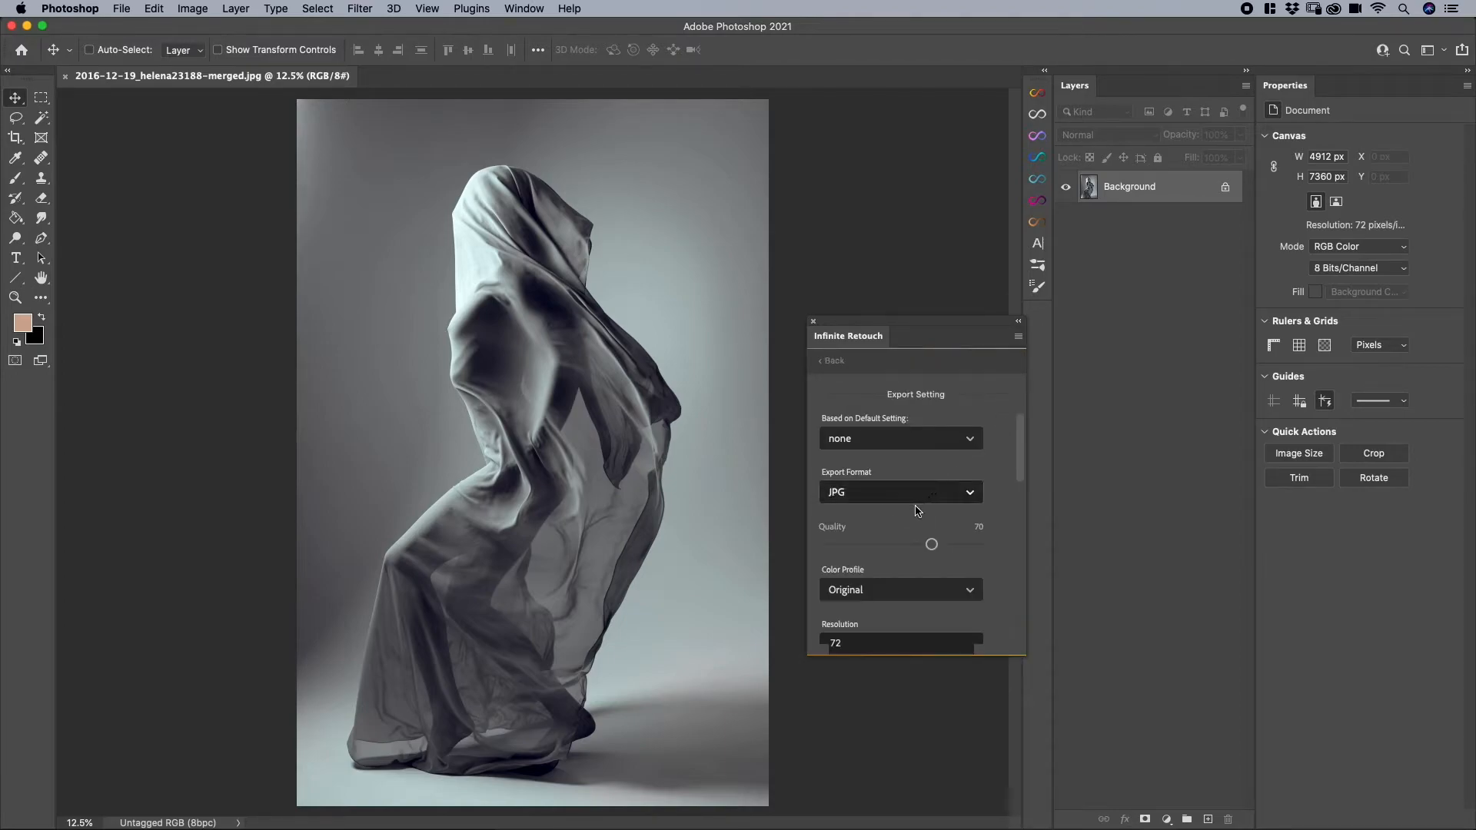
{"action": "left_click", "coordinate": [903, 448]}
{"action": "scroll", "coordinate": [891, 563], "scroll_direction": "down", "scroll_amount": 8}
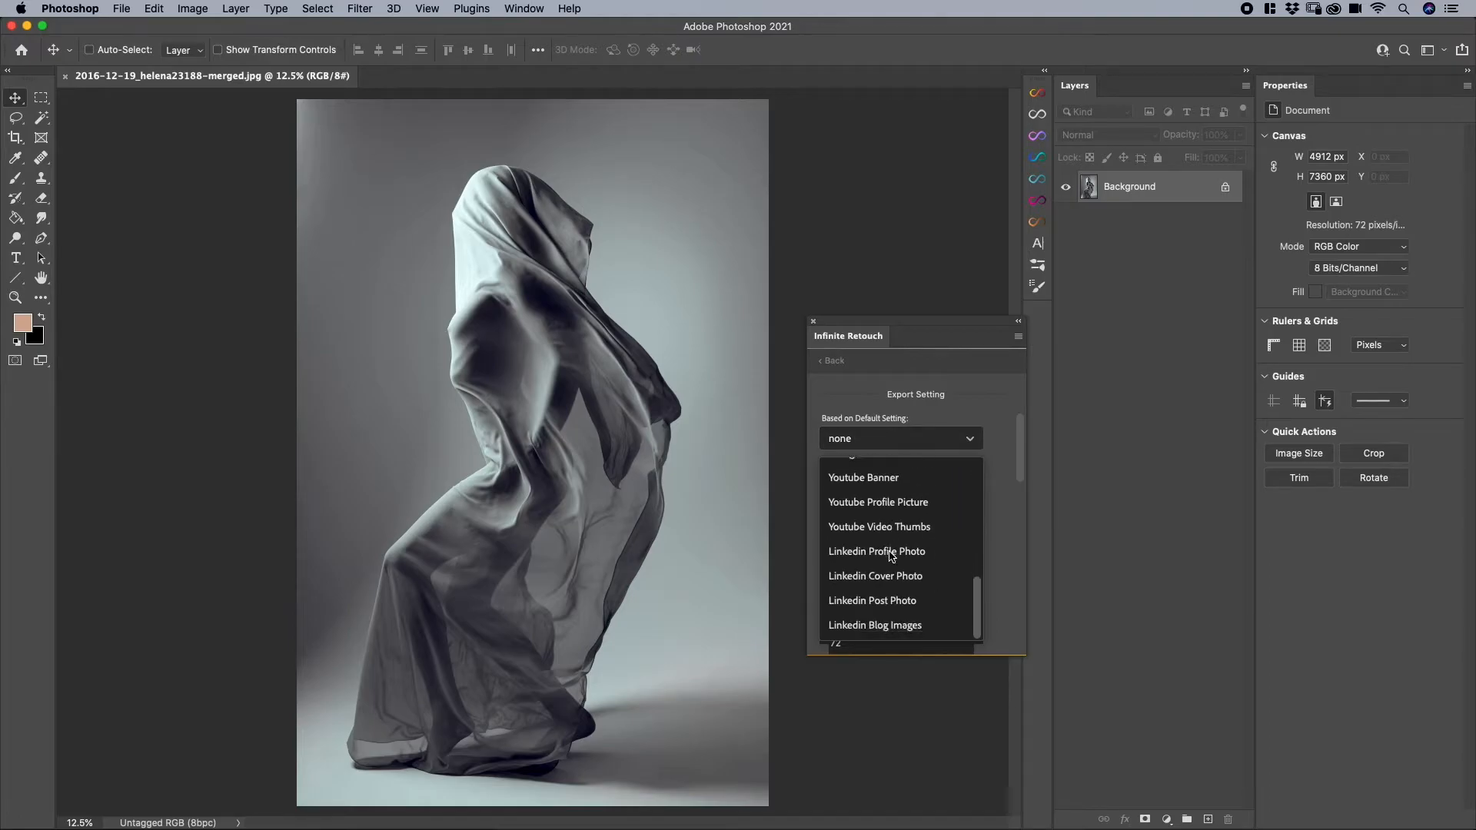
{"action": "scroll", "coordinate": [894, 567], "scroll_direction": "up", "scroll_amount": 3}
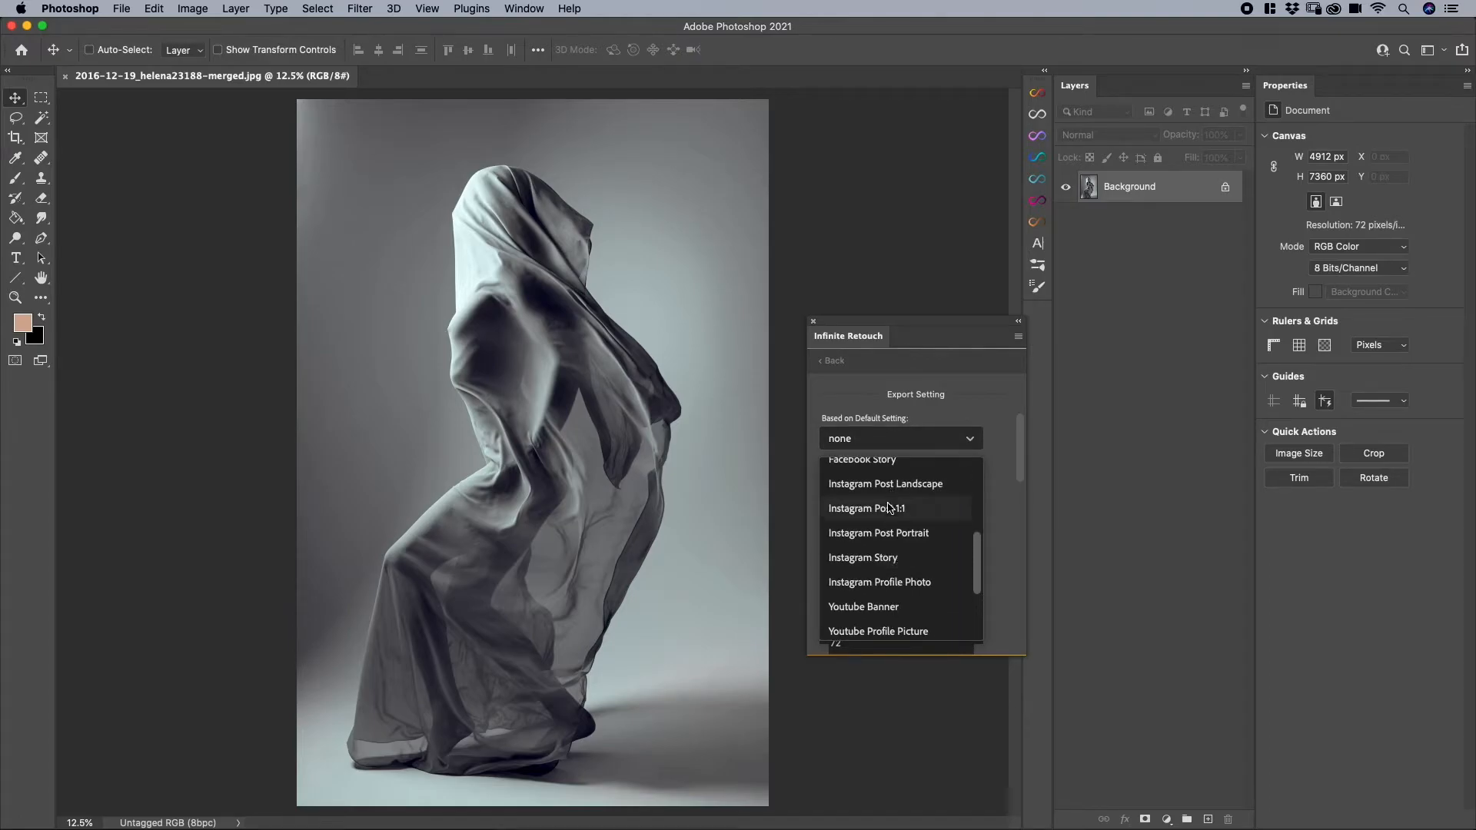
{"action": "left_click", "coordinate": [888, 513]}
{"action": "scroll", "coordinate": [884, 516], "scroll_direction": "down", "scroll_amount": 5}
{"action": "left_click", "coordinate": [900, 609]}
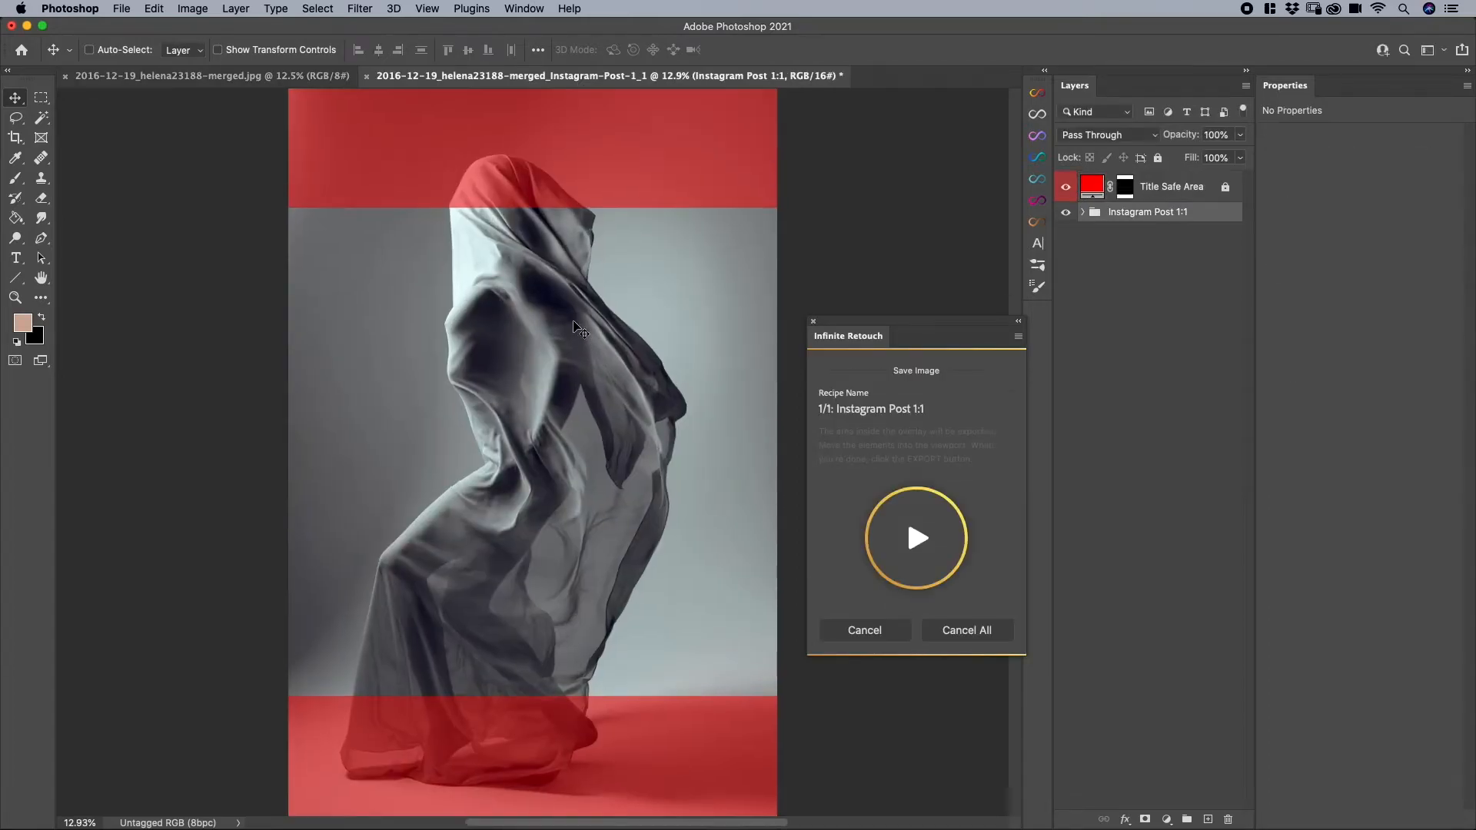
- Nudge the image up slightly within the square Instagram crop and export it to the Export Options folder
{"action": "mouse_move", "coordinate": [484, 359]}
{"action": "left_mouse_down"}
{"action": "mouse_move", "coordinate": [486, 382]}
{"action": "mouse_move", "coordinate": [484, 310]}
{"action": "mouse_move", "coordinate": [484, 350]}
{"action": "left_mouse_up"}
{"action": "left_click", "coordinate": [916, 538]}
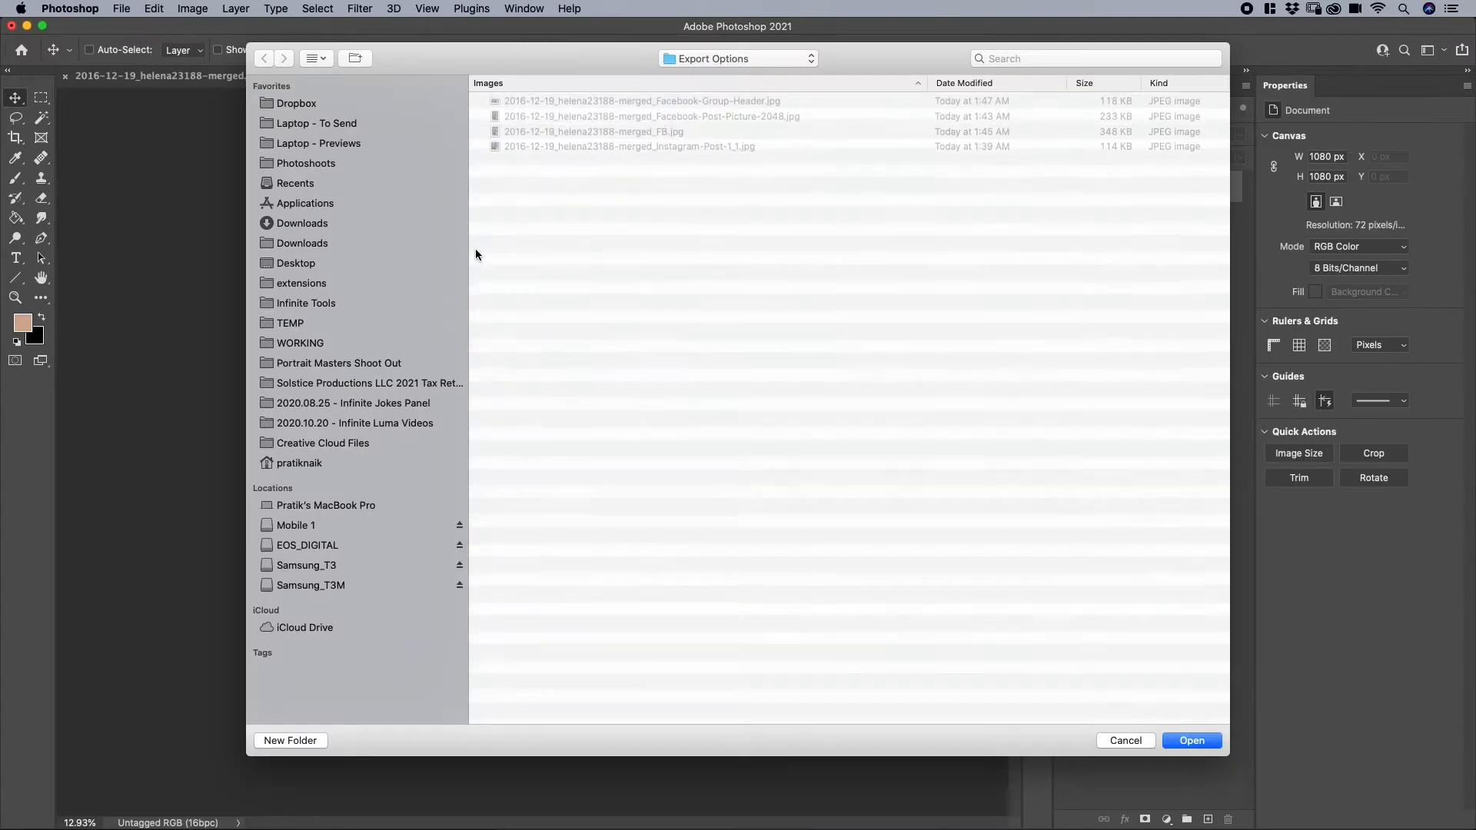
{"action": "left_click", "coordinate": [1191, 739]}
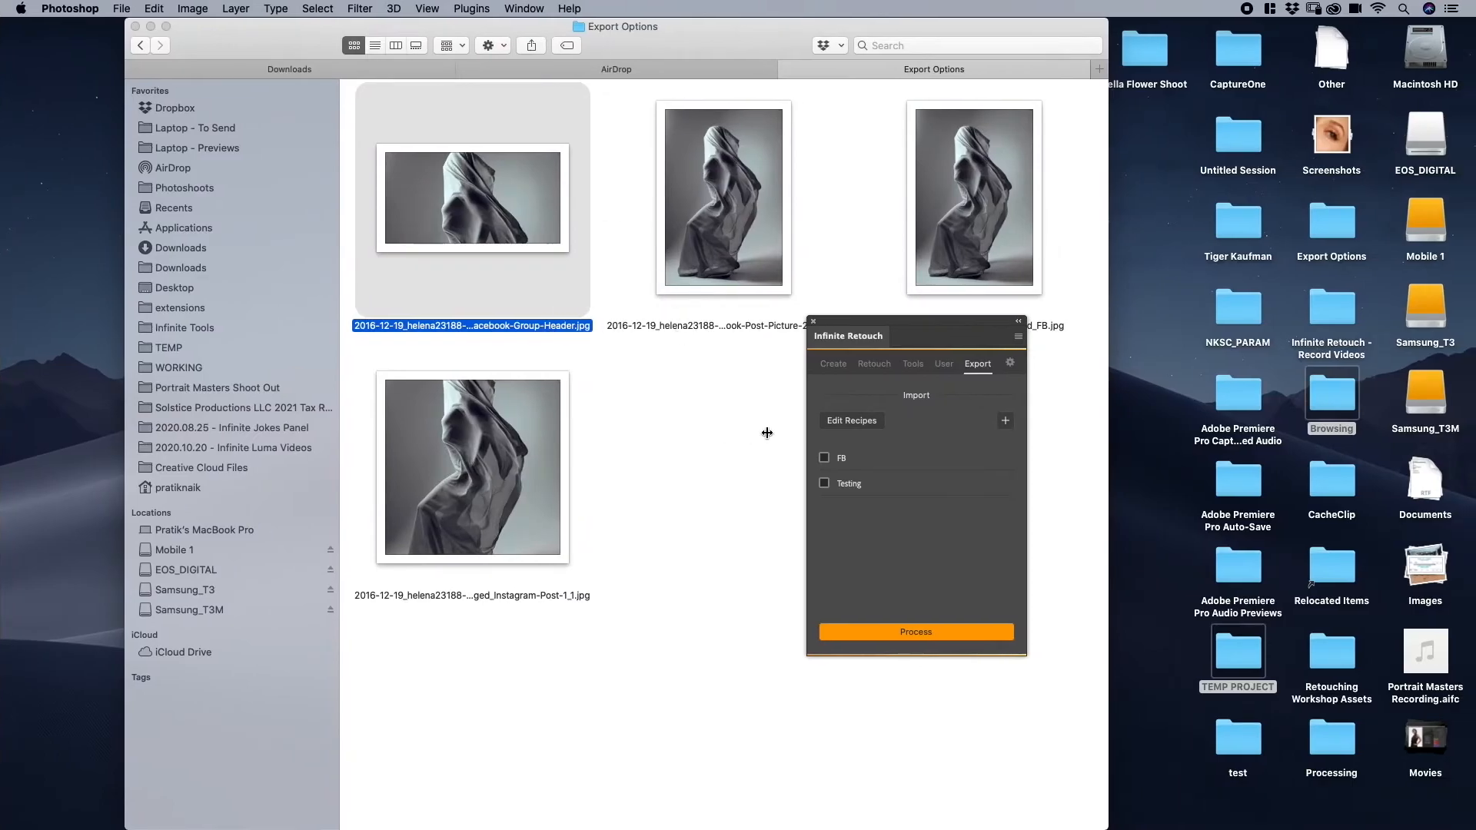
- Switch to Finder and preview the exported Instagram Post 1:1 image in the Export Options folder
{"action": "left_click_drag", "start_coordinate": [889, 336], "coordinate": [1040, 496]}
{"action": "left_click", "coordinate": [464, 484]}
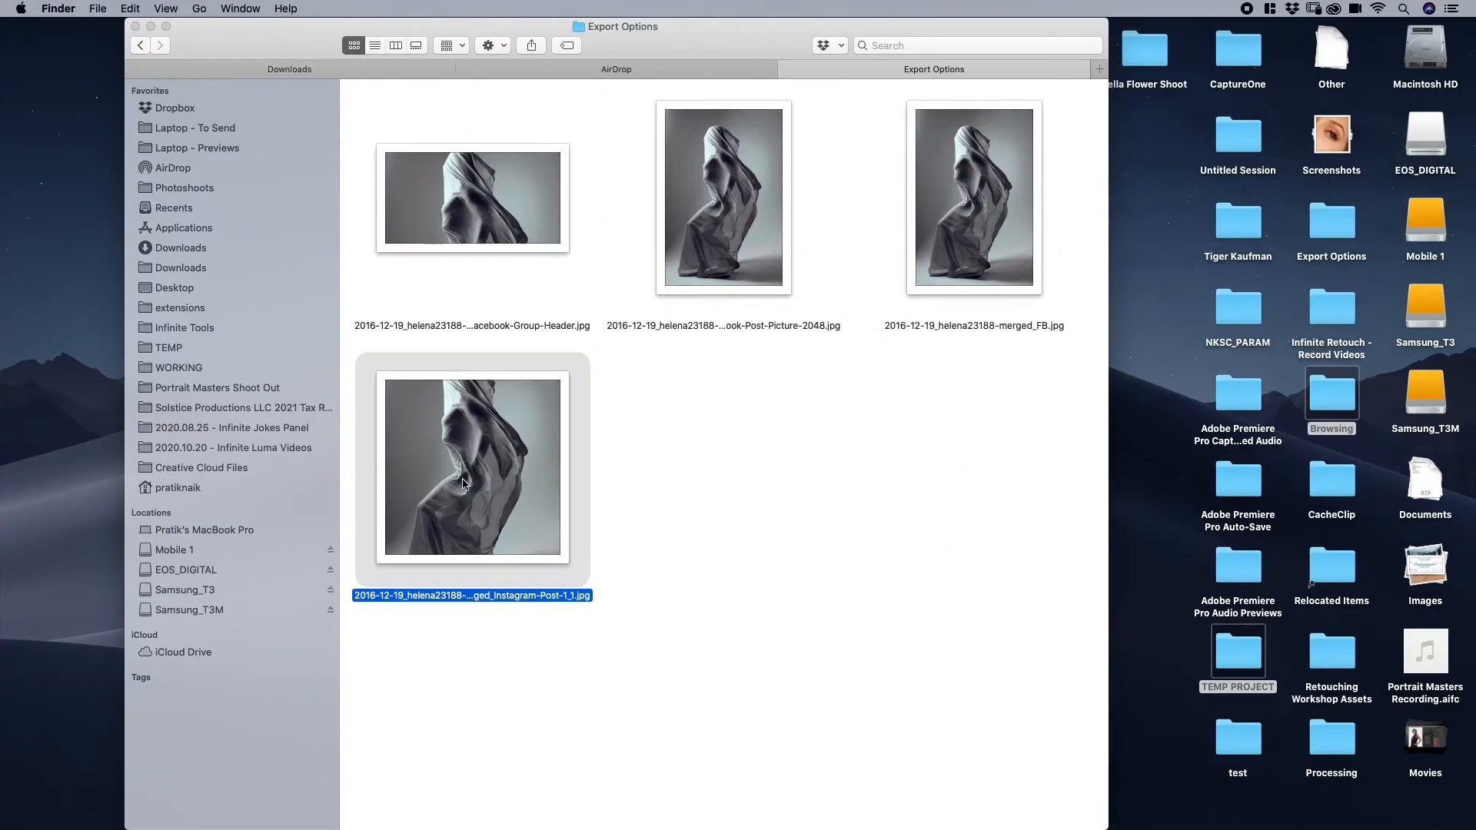
{"action": "key", "text": "space"}
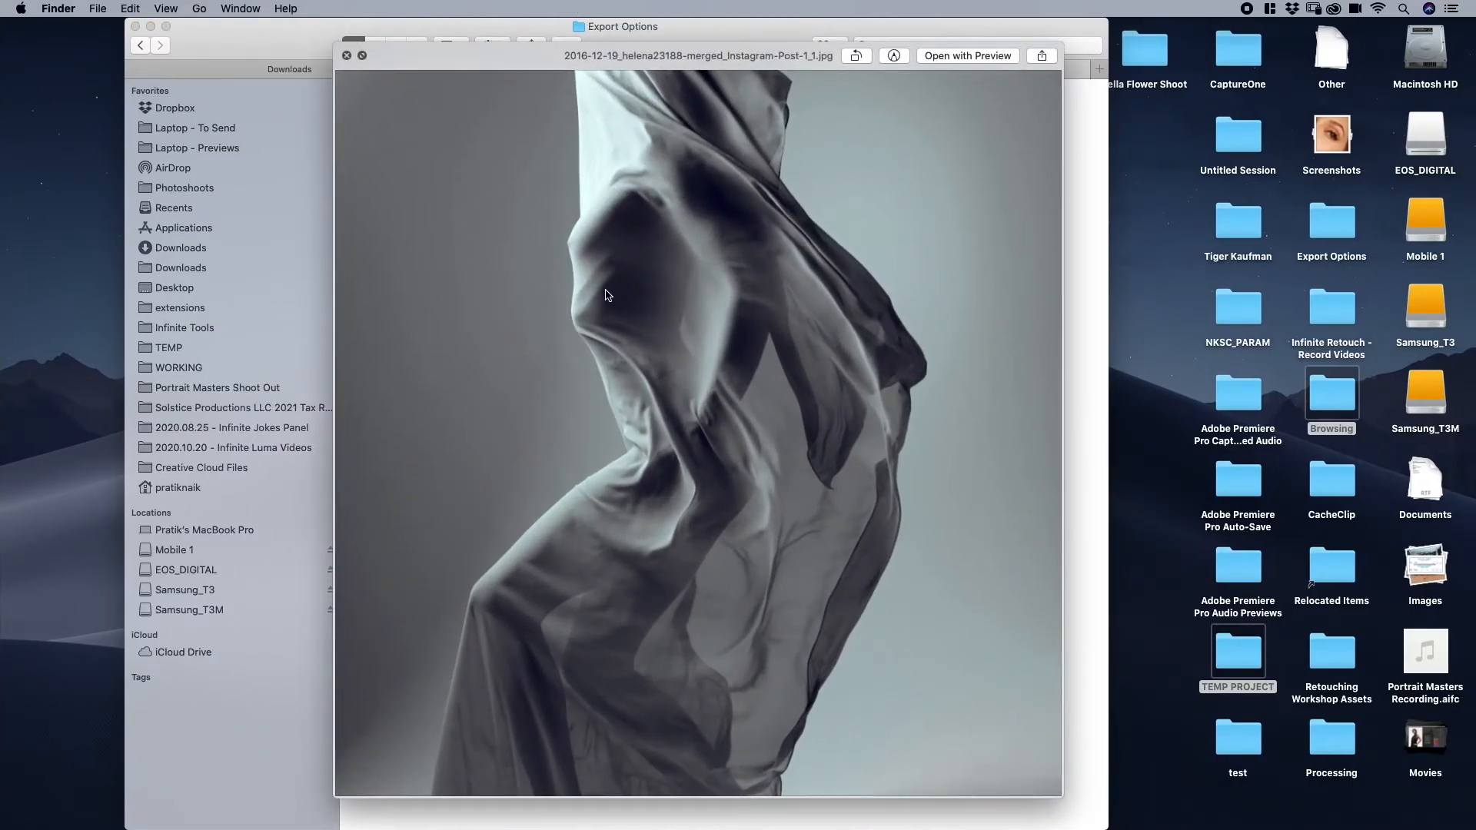
{"action": "left_click", "coordinate": [347, 55]}
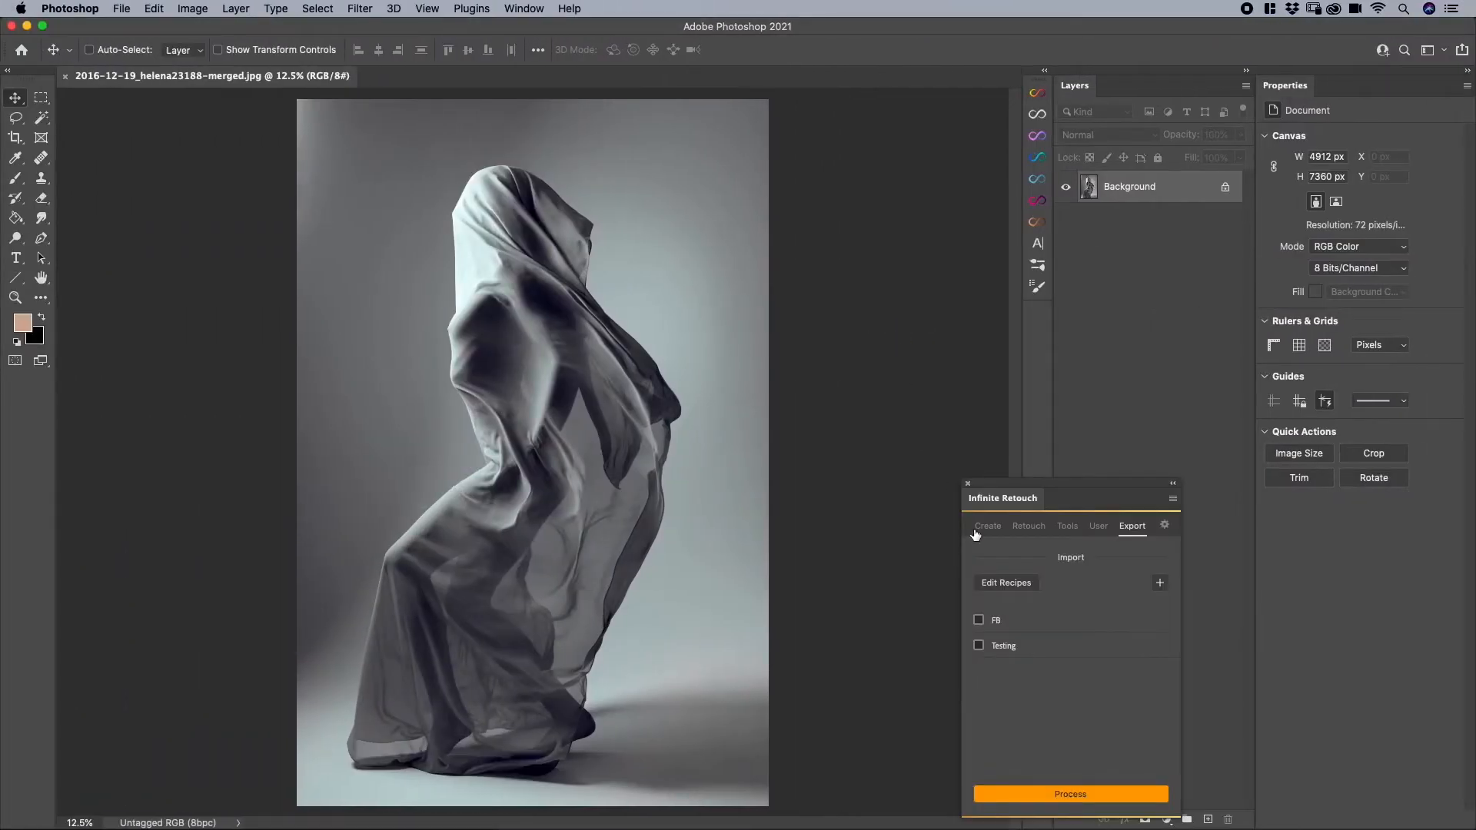
- Switch to Photoshop, start a new export setting without a default preset and set its color profile to sRGB
{"action": "mouse_move", "coordinate": [1003, 498]}
{"action": "left_mouse_down"}
{"action": "mouse_move", "coordinate": [859, 439]}
{"action": "mouse_move", "coordinate": [615, 380]}
{"action": "left_mouse_up"}
{"action": "left_click", "coordinate": [769, 464]}
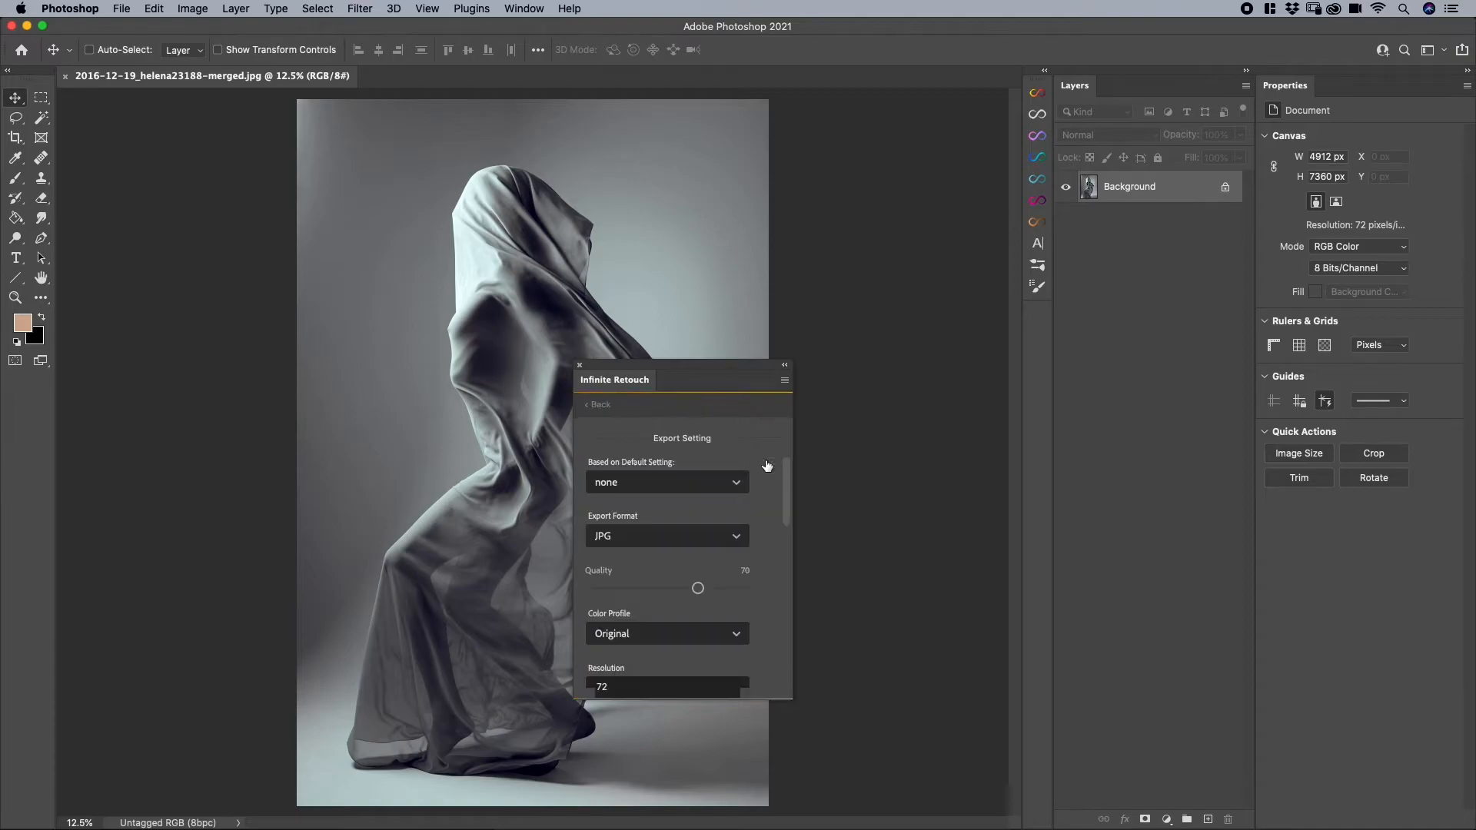
{"action": "scroll", "coordinate": [666, 554], "scroll_direction": "down", "scroll_amount": 2}
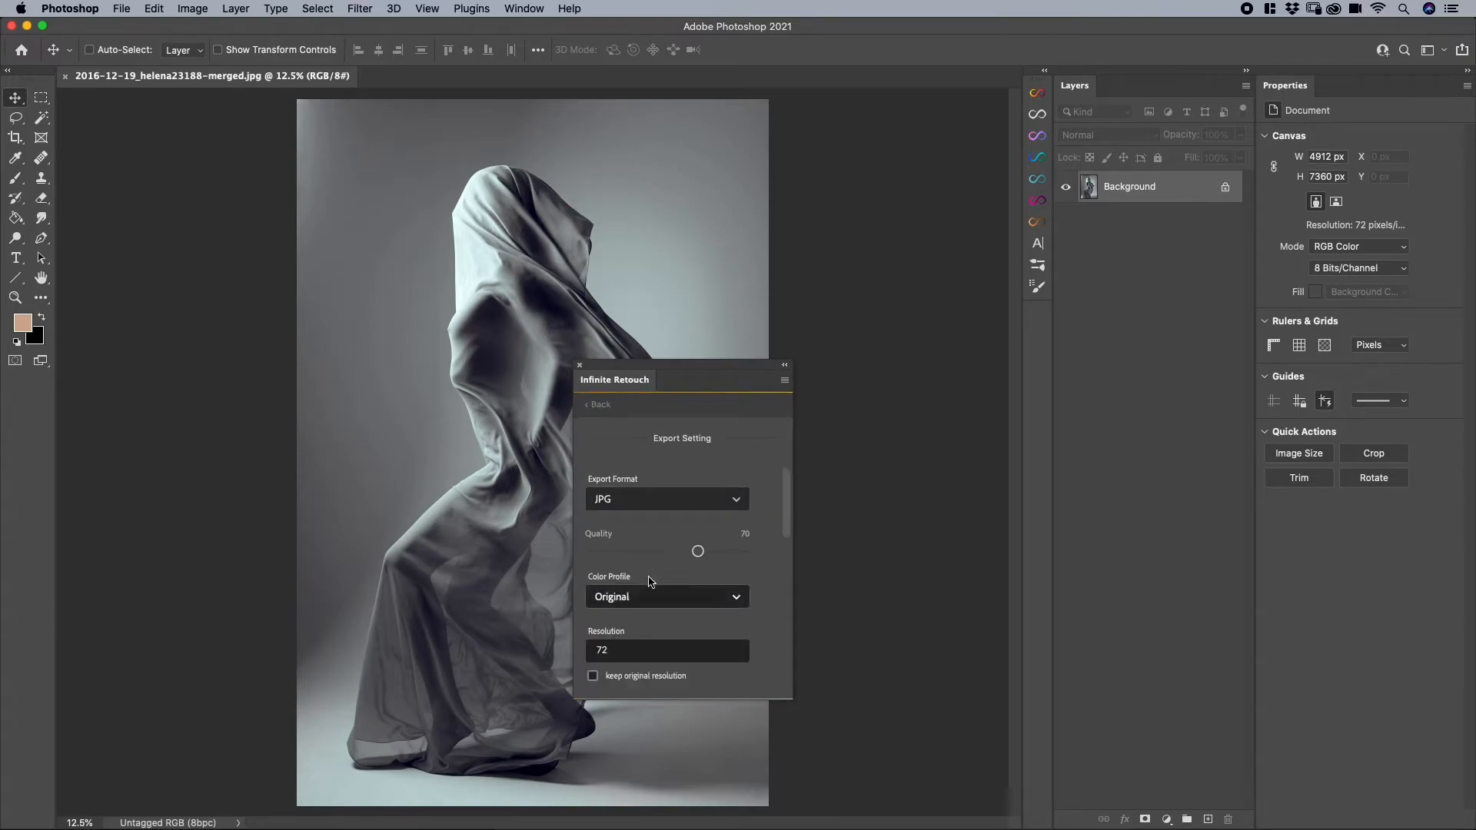
{"action": "left_click", "coordinate": [615, 597]}
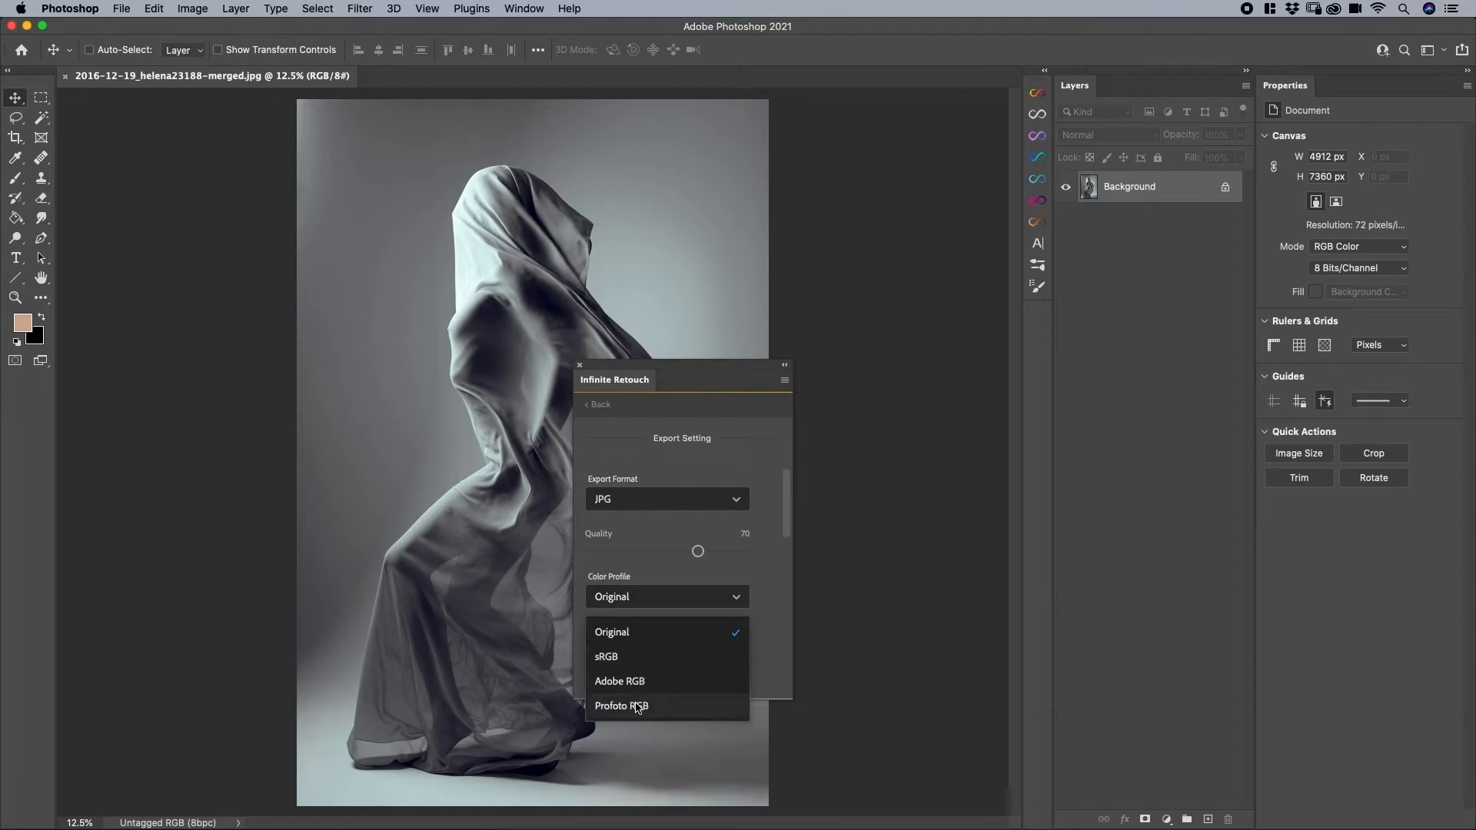
{"action": "left_click", "coordinate": [619, 659]}
- Review the resolution, export size, unit, layer, sharpen, grain, auto-run action and recipe name options, and leave the export setting without saving it
{"action": "scroll", "coordinate": [634, 613], "scroll_direction": "down", "scroll_amount": 3}
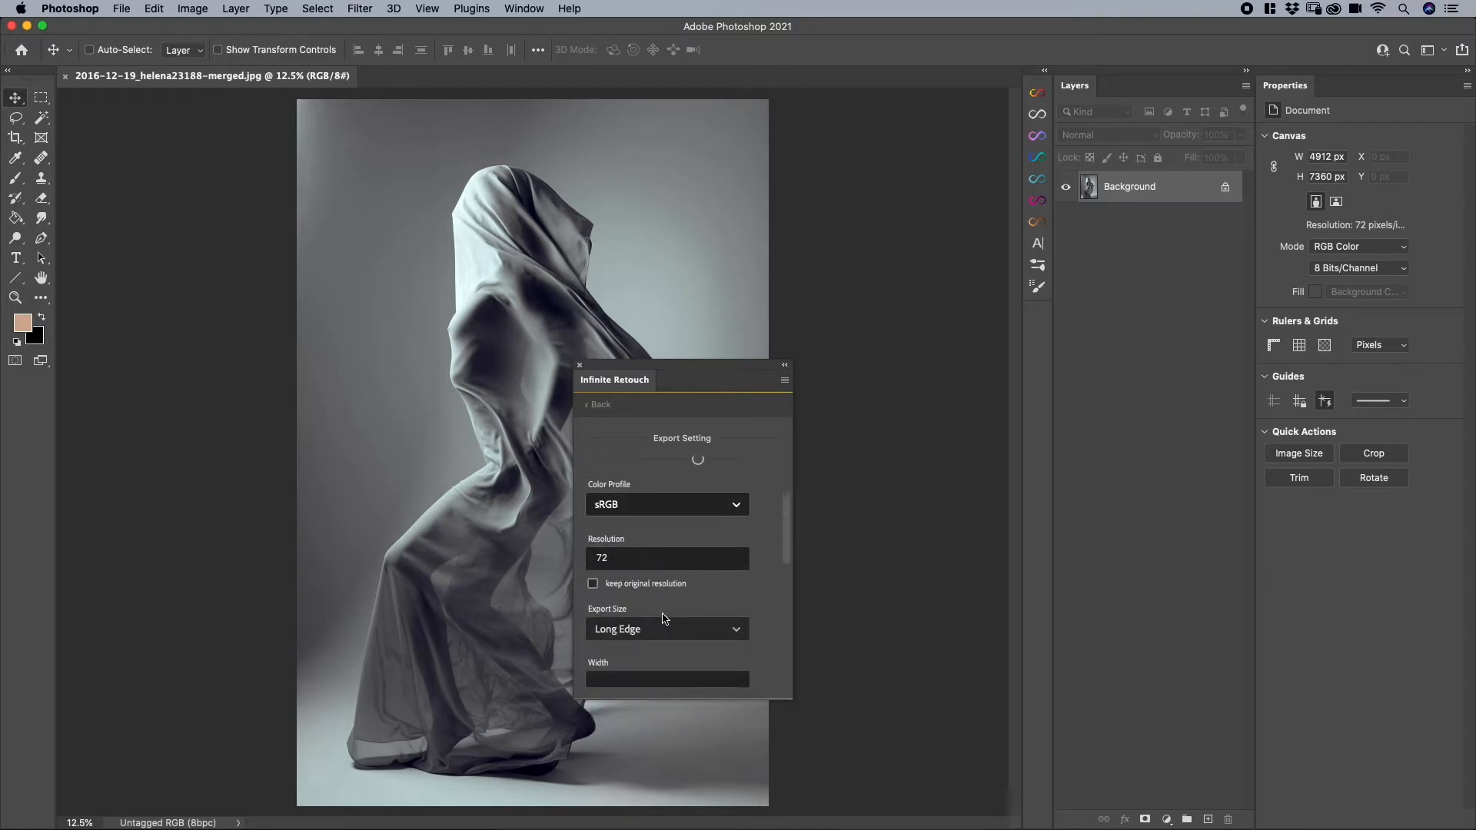
{"action": "scroll", "coordinate": [669, 539], "scroll_direction": "down", "scroll_amount": 4}
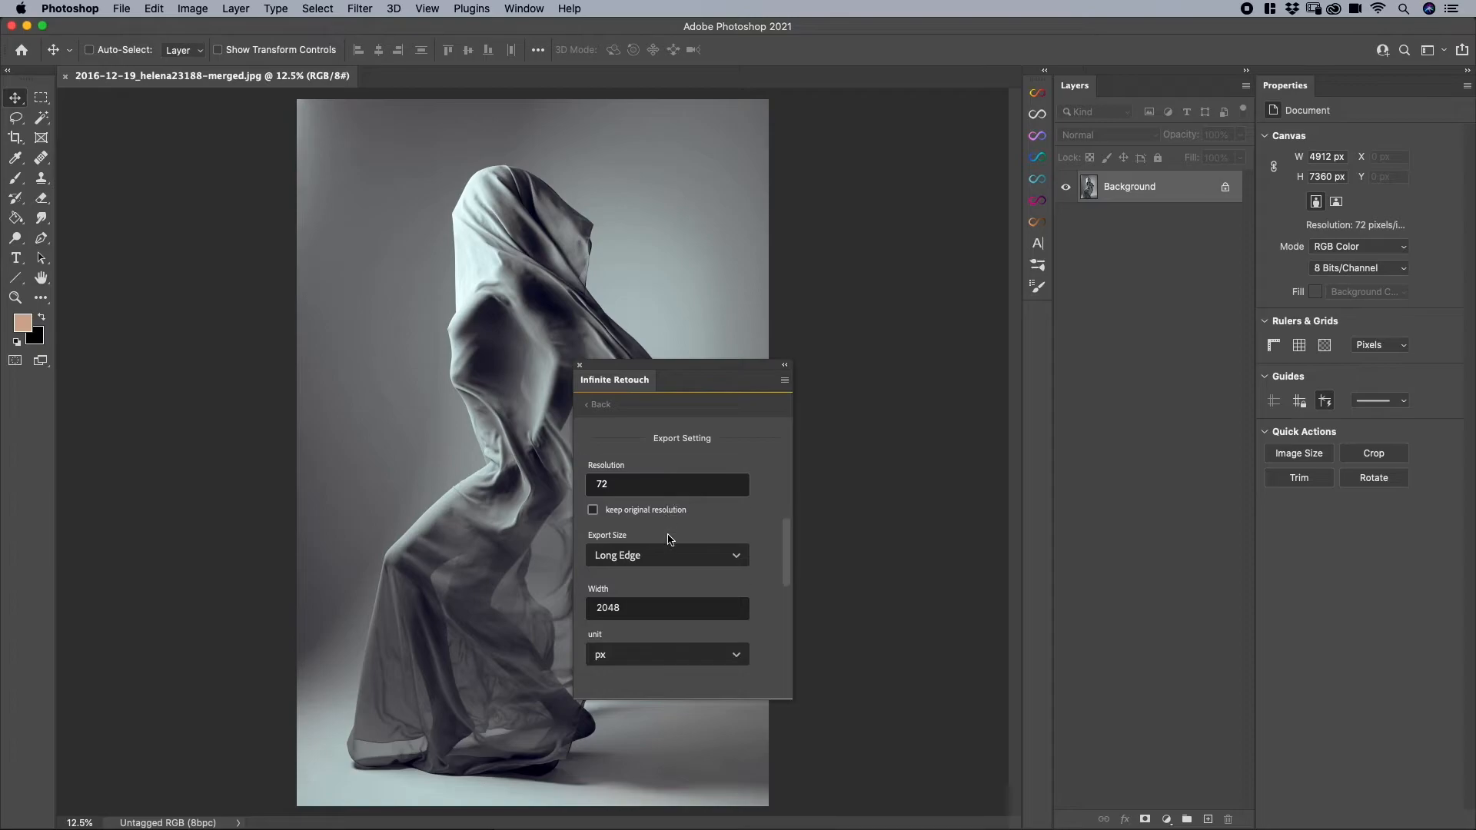
{"action": "left_click", "coordinate": [595, 570]}
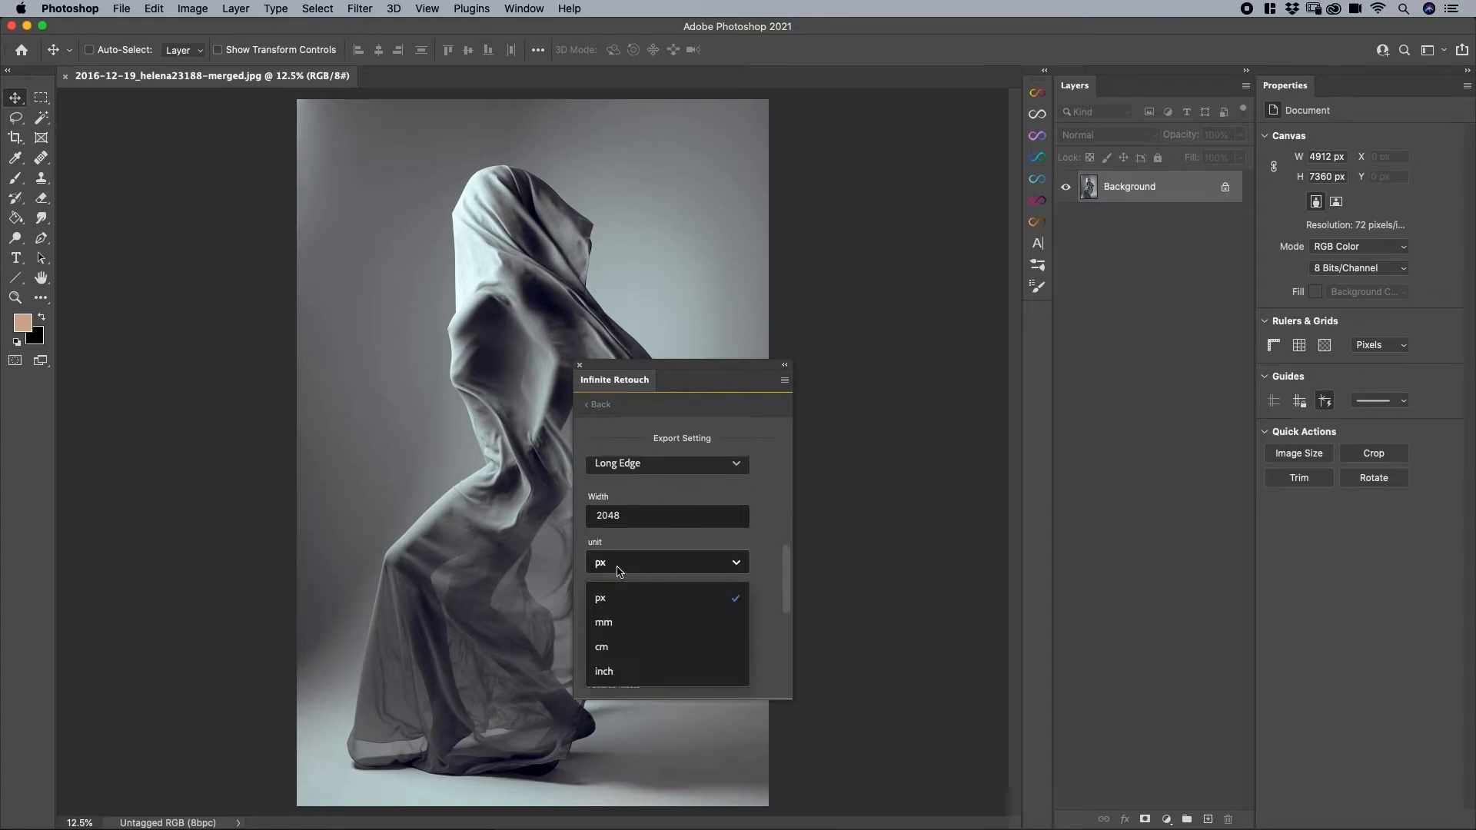
{"action": "left_click", "coordinate": [768, 543]}
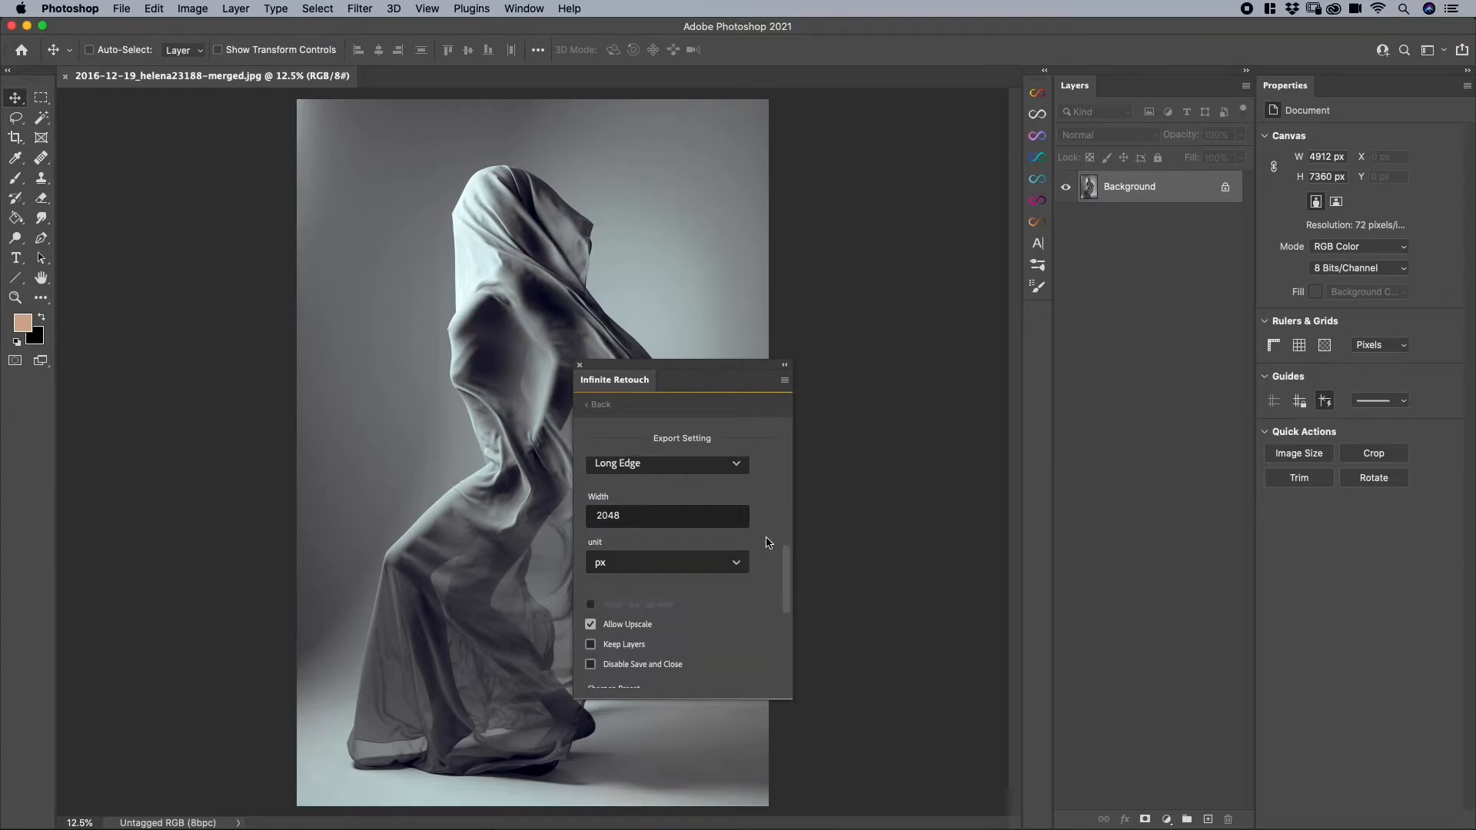
{"action": "scroll", "coordinate": [767, 544], "scroll_direction": "down", "scroll_amount": 2}
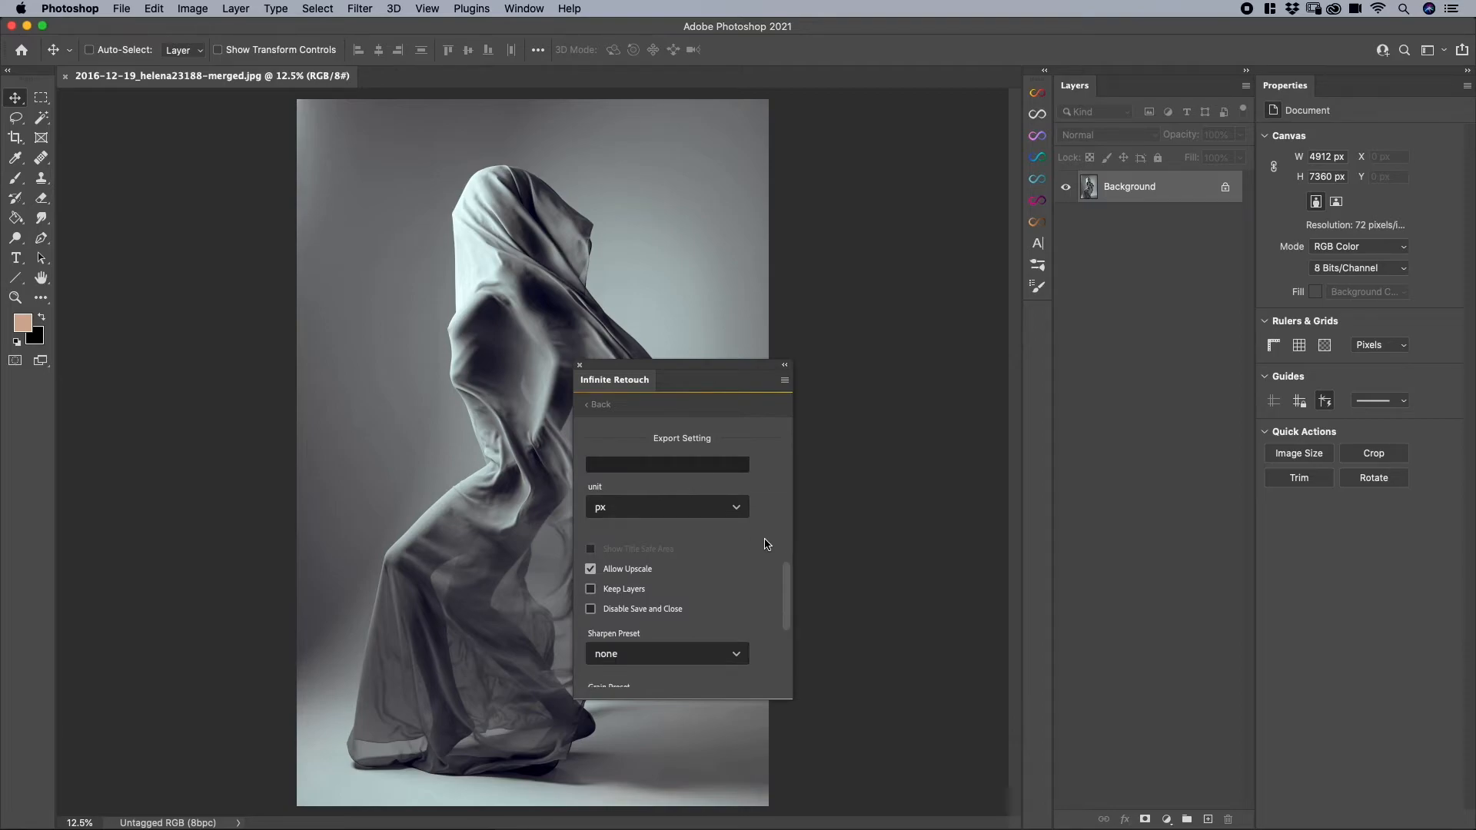
{"action": "scroll", "coordinate": [764, 539], "scroll_direction": "down", "scroll_amount": 2}
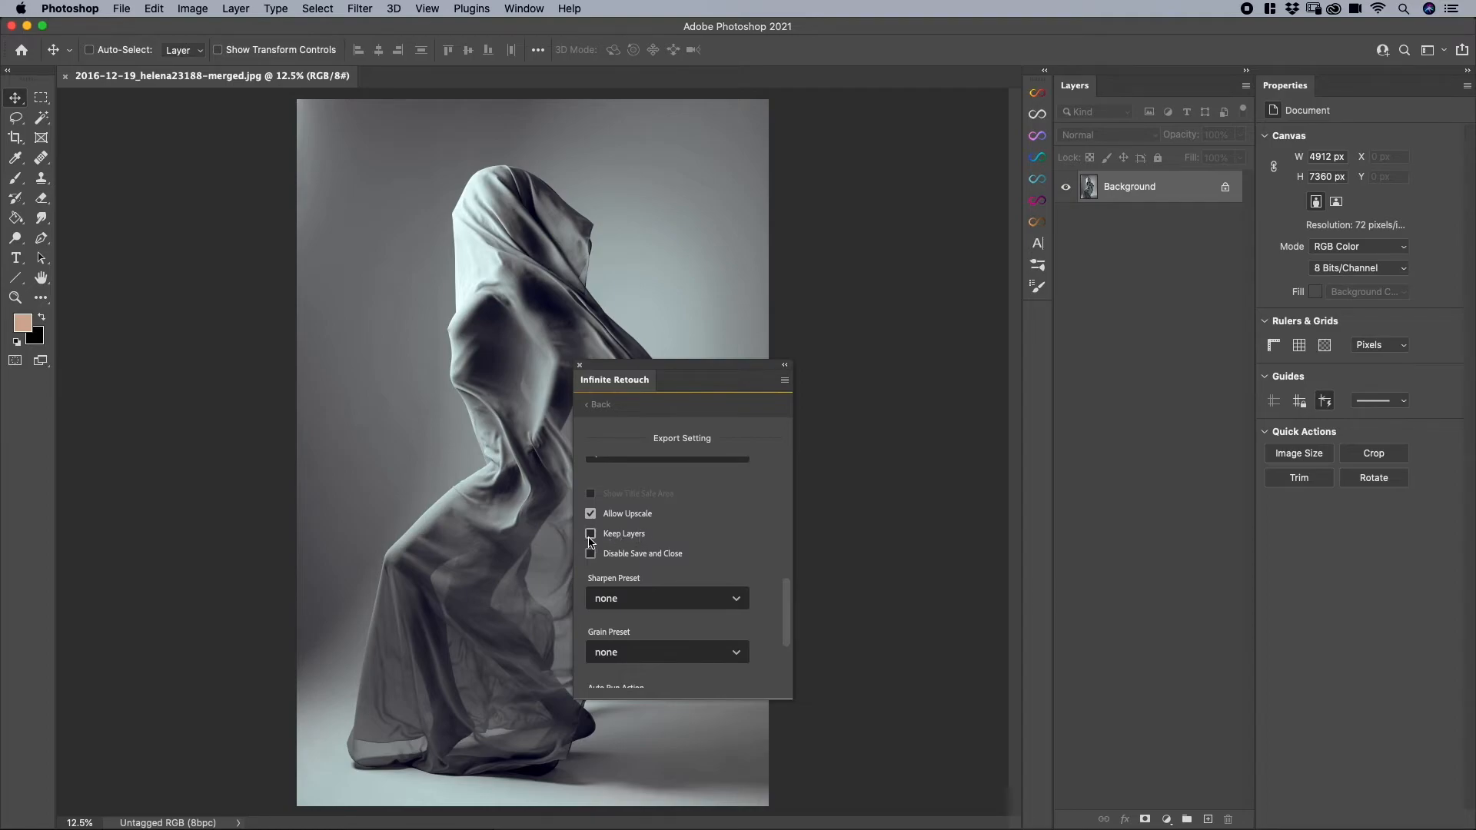
{"action": "scroll", "coordinate": [697, 549], "scroll_direction": "down", "scroll_amount": 3}
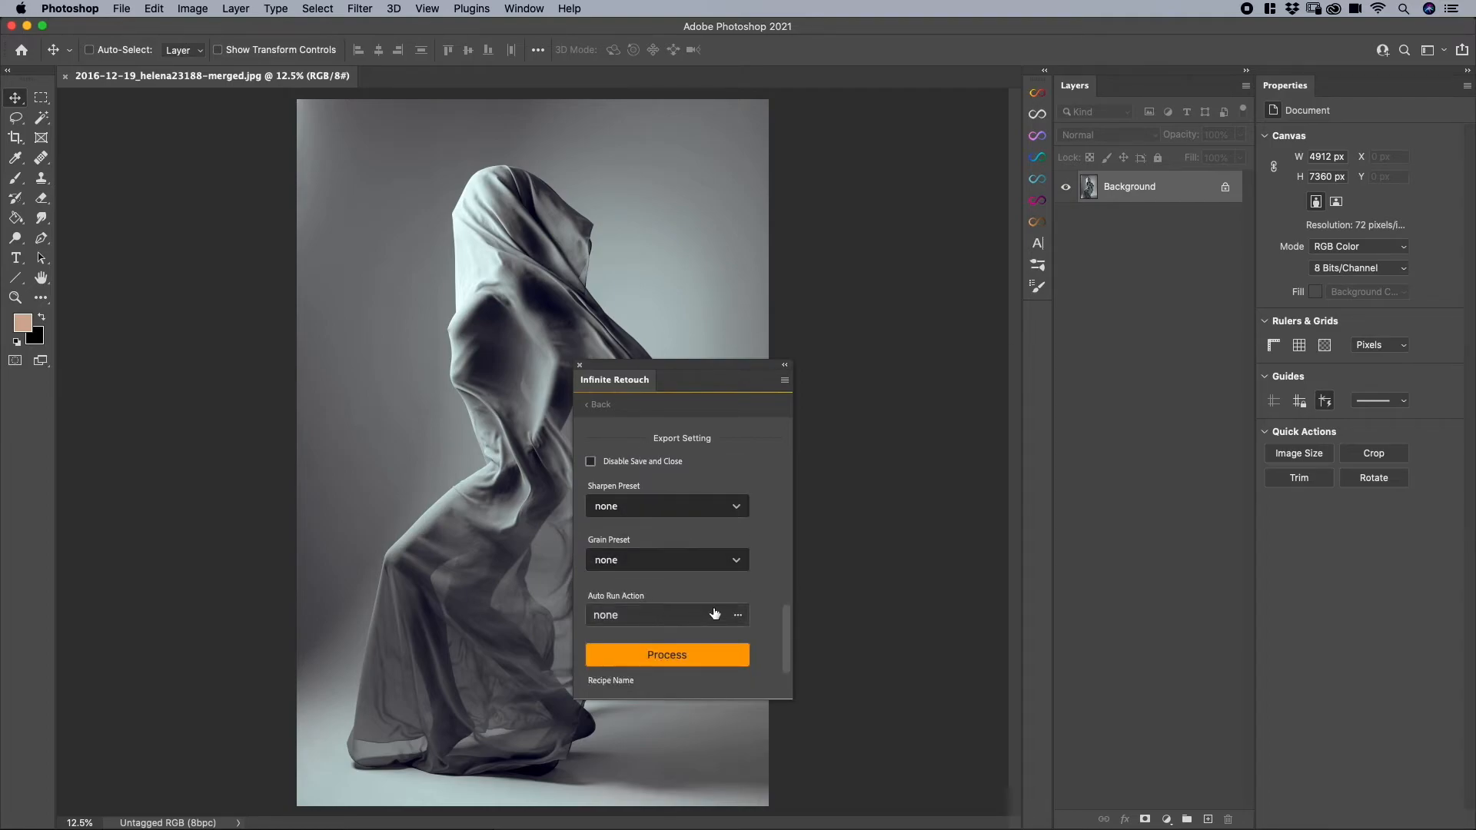
{"action": "scroll", "coordinate": [731, 613], "scroll_direction": "down", "scroll_amount": 2}
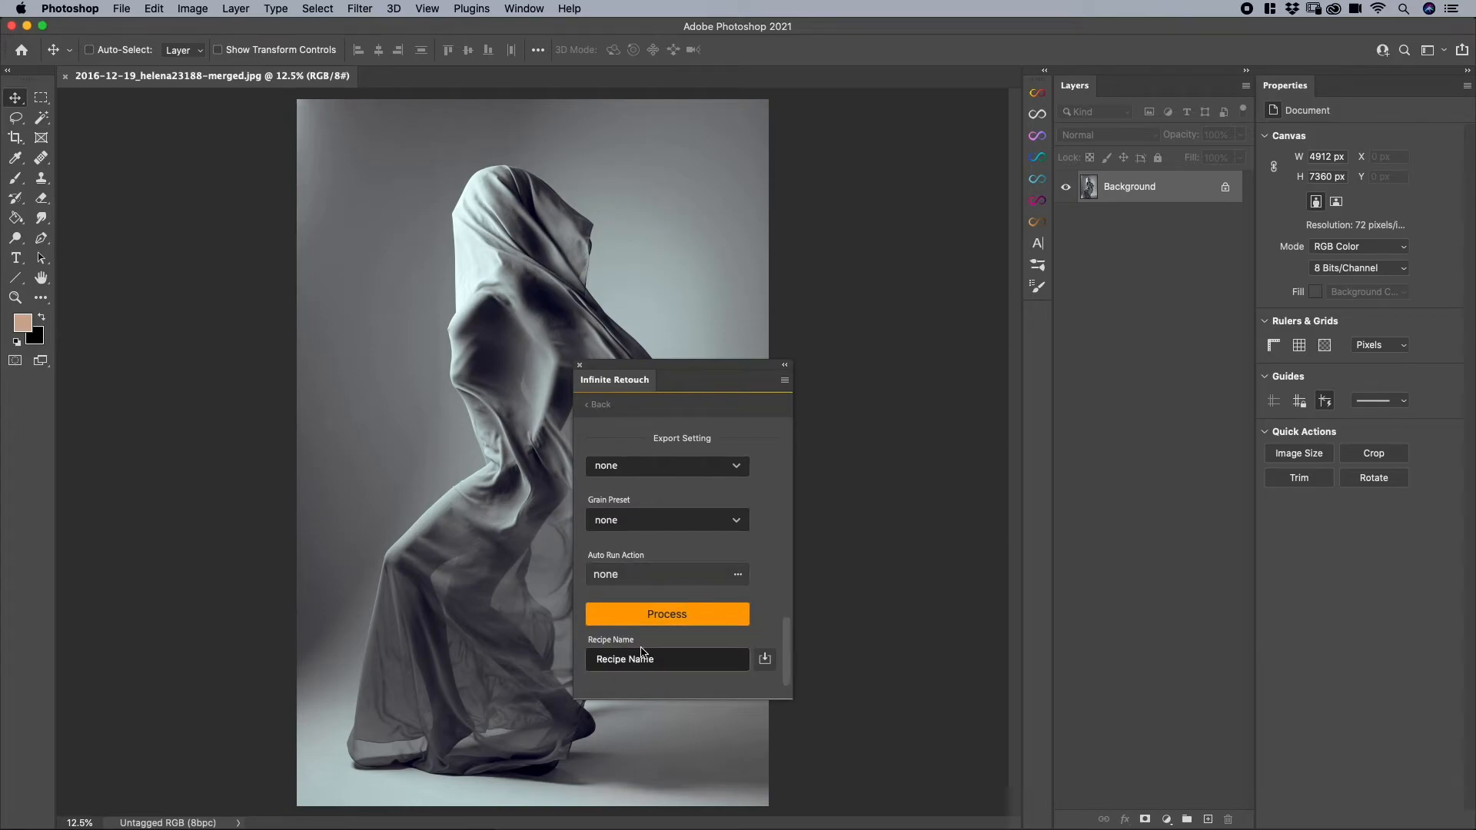
{"action": "scroll", "coordinate": [650, 658], "scroll_direction": "up", "scroll_amount": 10}
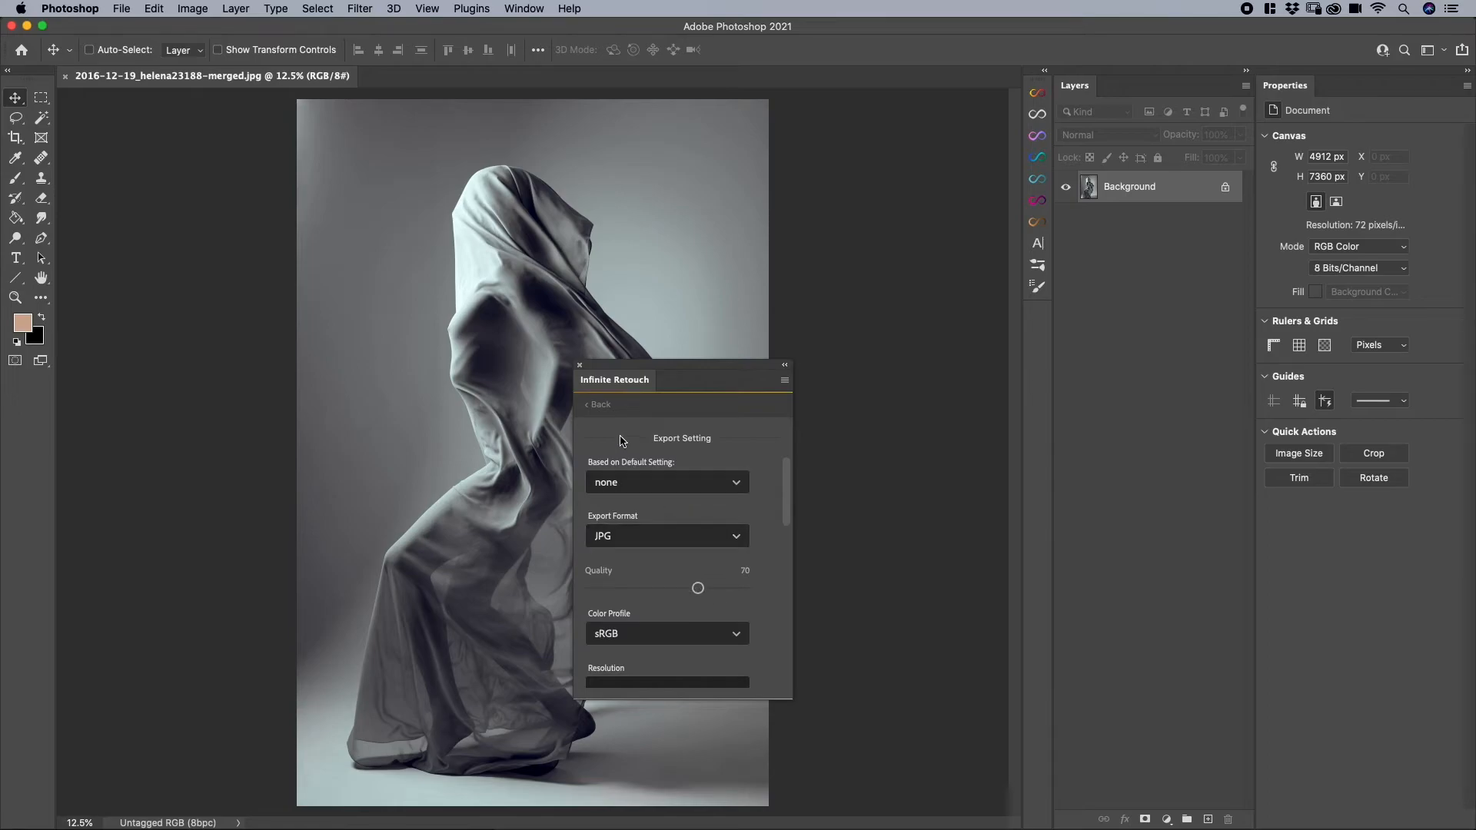
{"action": "left_click", "coordinate": [601, 404]}
- Start an export setting based on the Instagram Story preset and process the image with it
{"action": "left_click", "coordinate": [769, 465]}
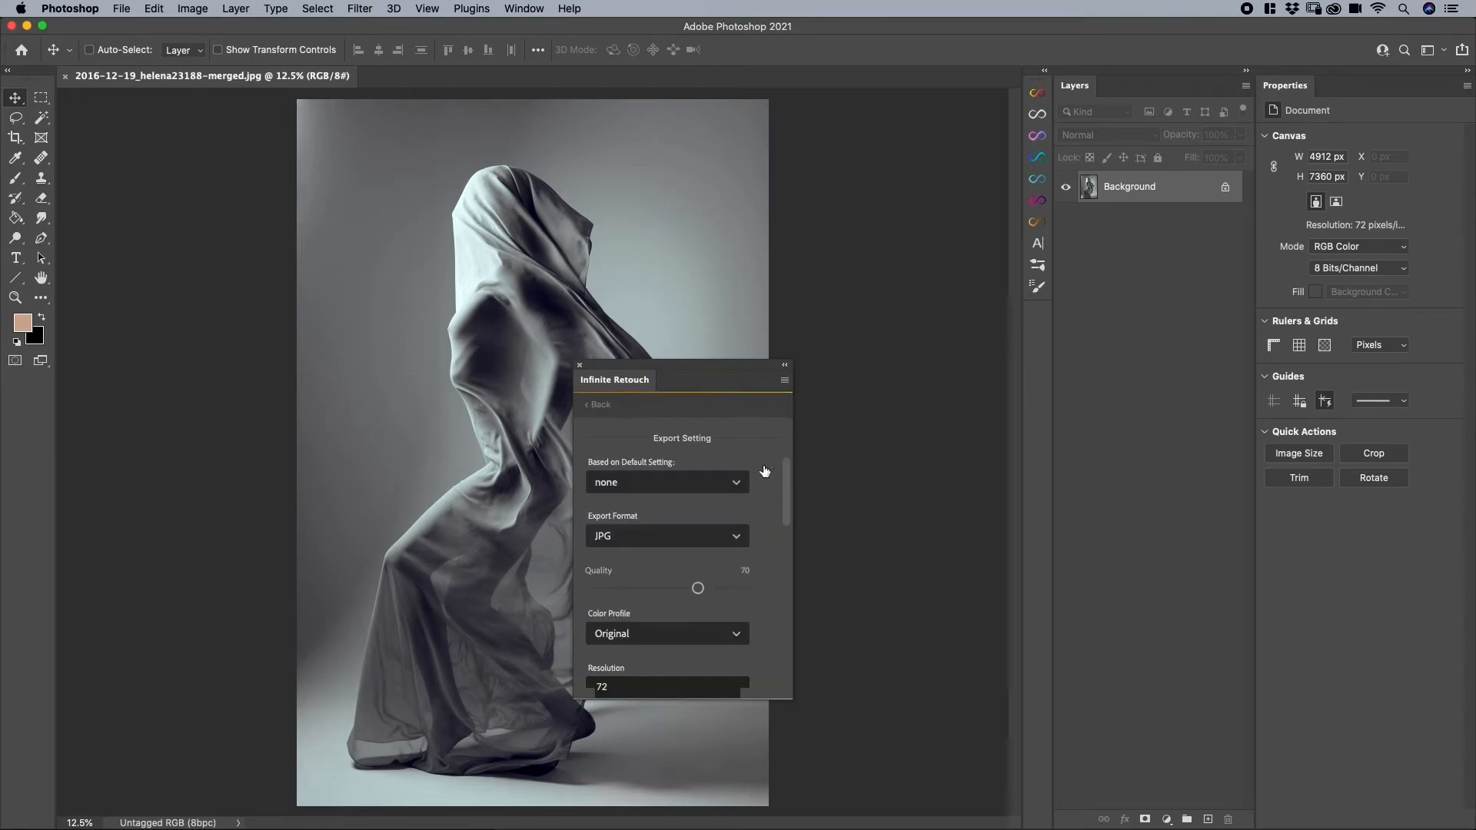
{"action": "left_click", "coordinate": [692, 482]}
{"action": "scroll", "coordinate": [722, 635], "scroll_direction": "down", "scroll_amount": 6}
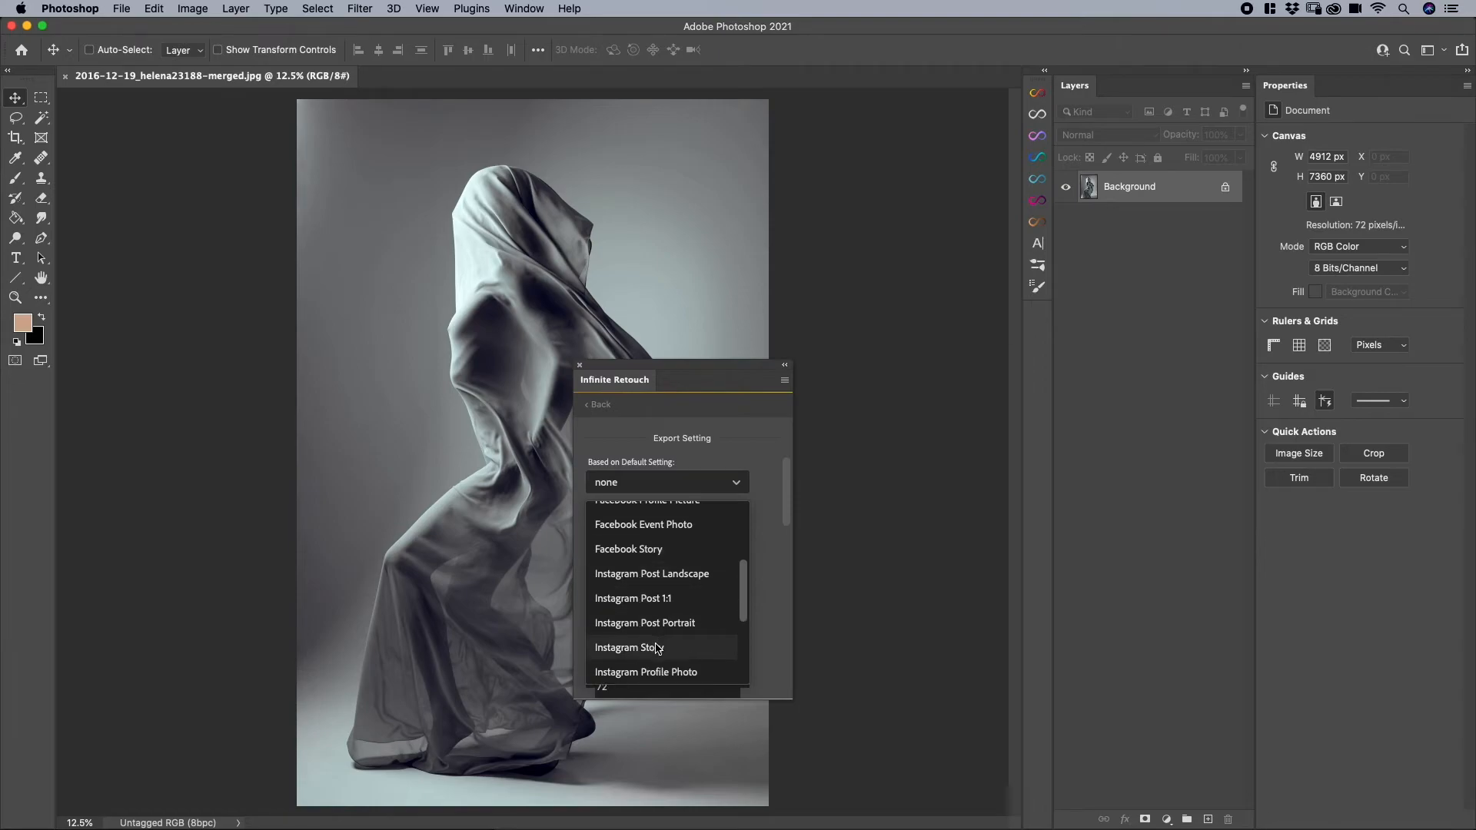
{"action": "left_click", "coordinate": [656, 650]}
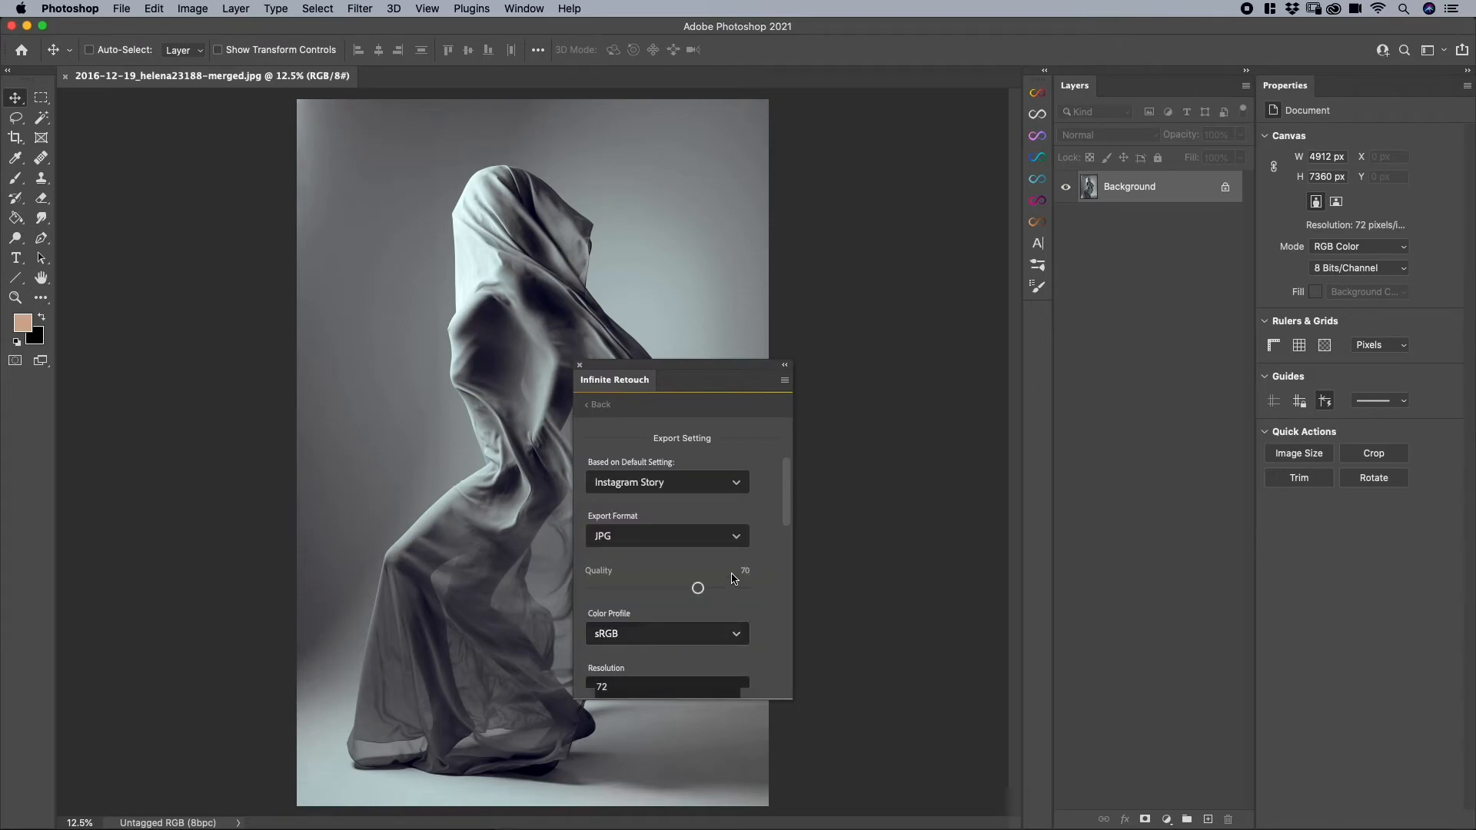
{"action": "scroll", "coordinate": [707, 581], "scroll_direction": "down", "scroll_amount": 4}
{"action": "scroll", "coordinate": [714, 600], "scroll_direction": "down", "scroll_amount": 4}
{"action": "left_click", "coordinate": [696, 618]}
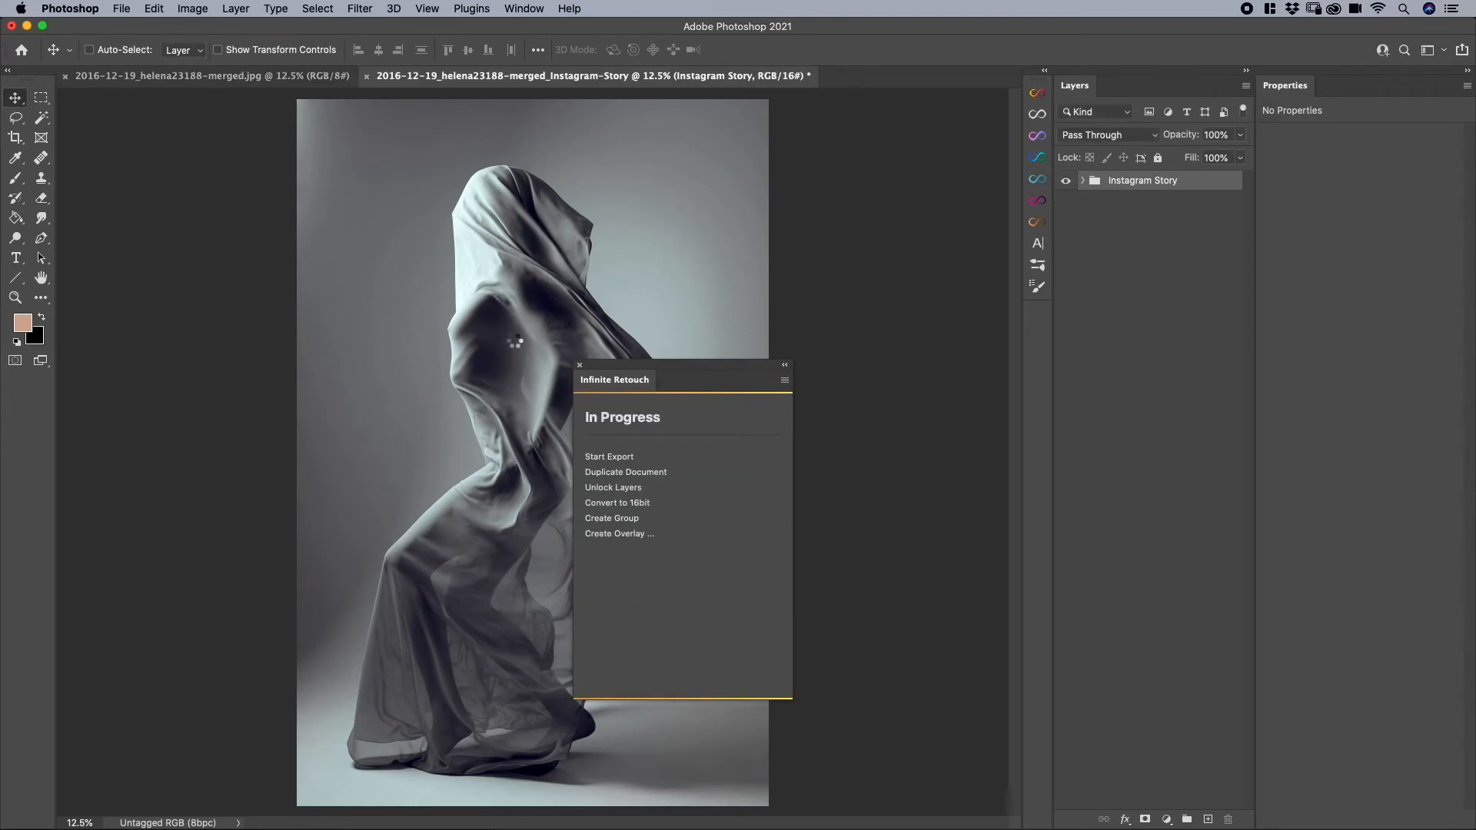
- Scale the Instagram Story group to about 93% with Free Transform and move it against the overlay's upper and right edges
{"action": "left_click_drag", "start_coordinate": [526, 325], "coordinate": [527, 319]}
{"action": "key", "text": "super+t"}
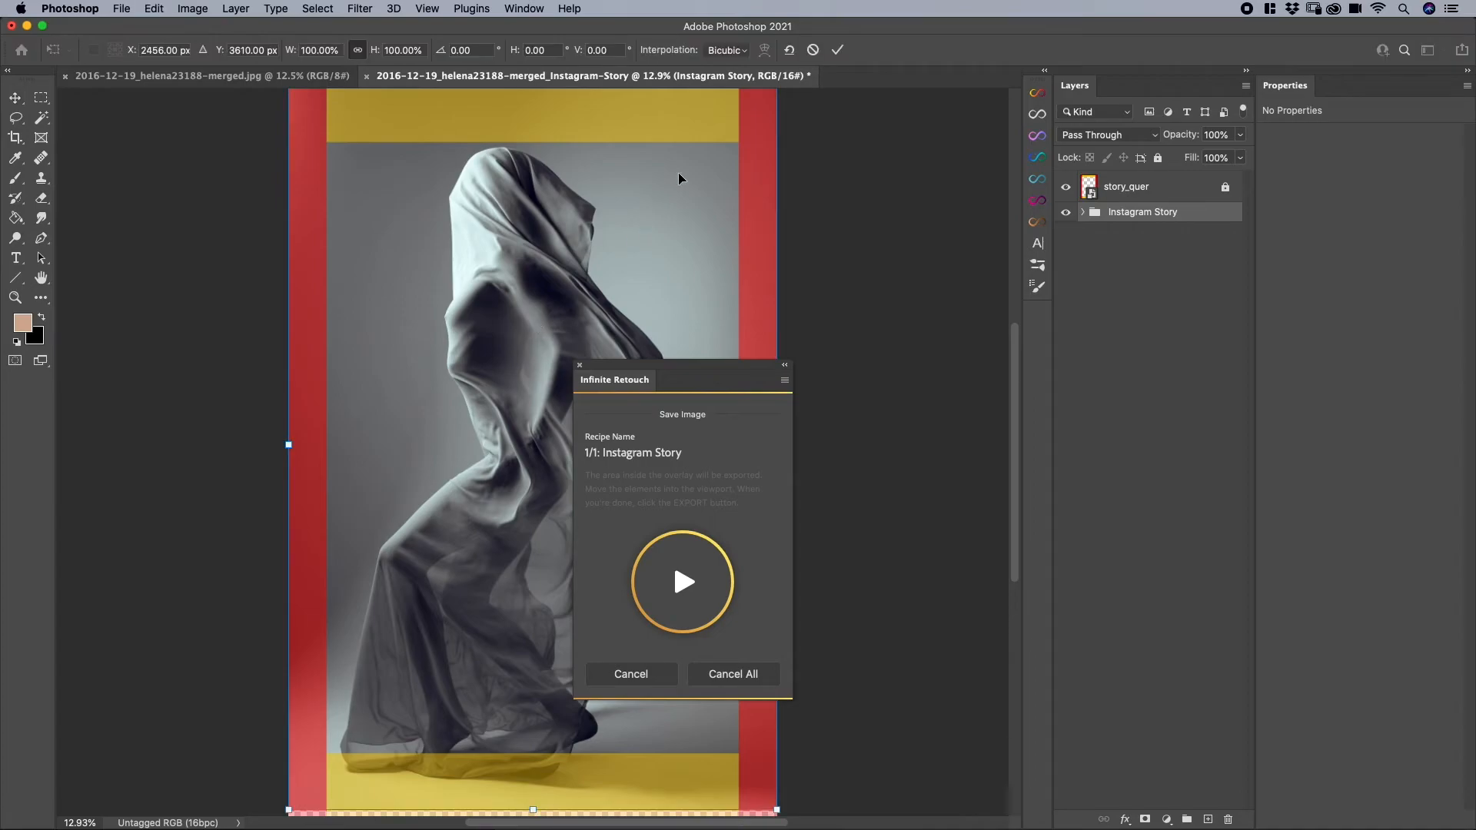
{"action": "key", "text": "super+minus"}
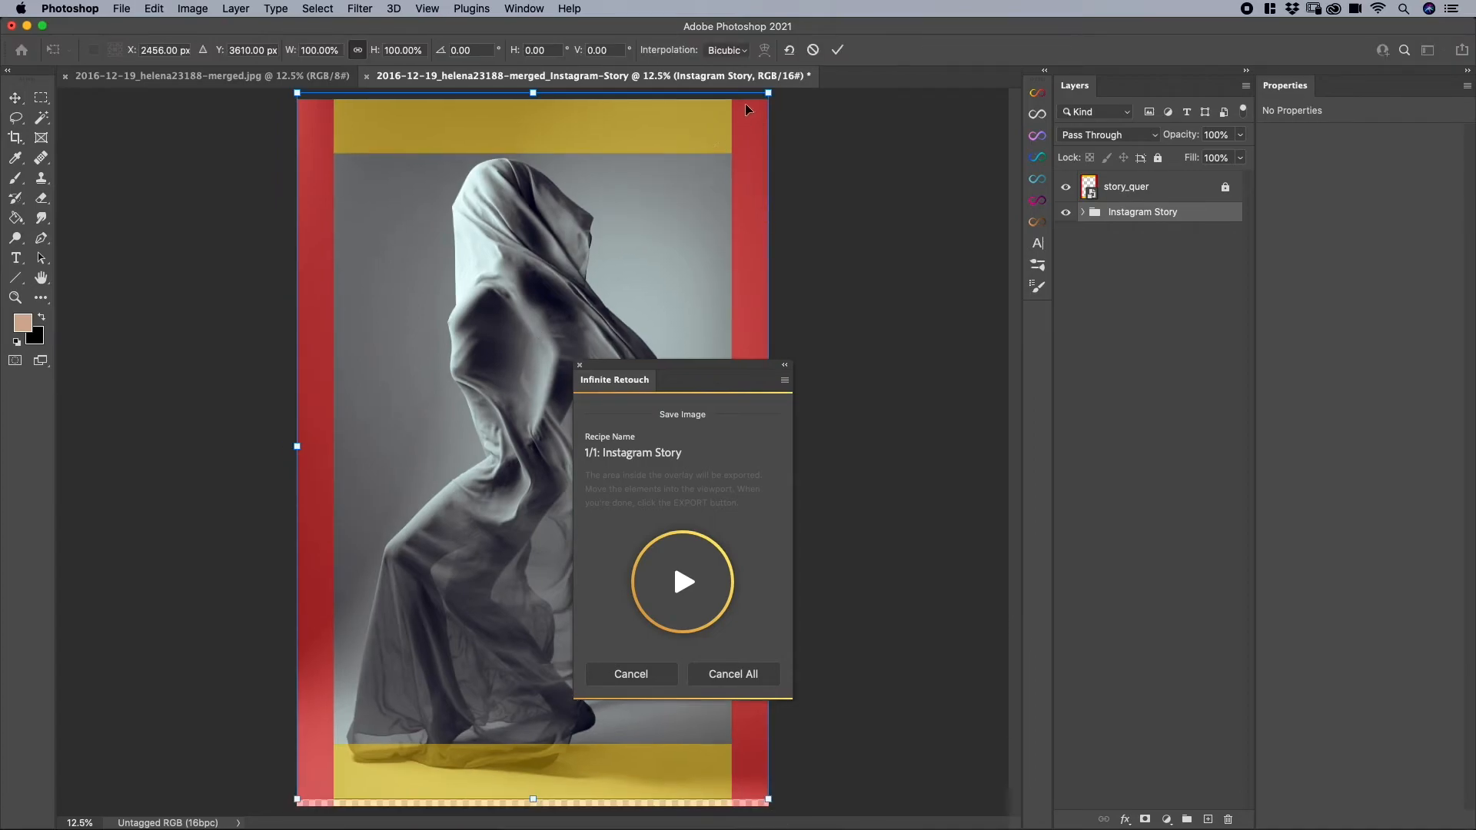
{"action": "left_click_drag", "start_coordinate": [769, 93], "coordinate": [737, 141]}
{"action": "left_click_drag", "start_coordinate": [614, 233], "coordinate": [640, 204]}
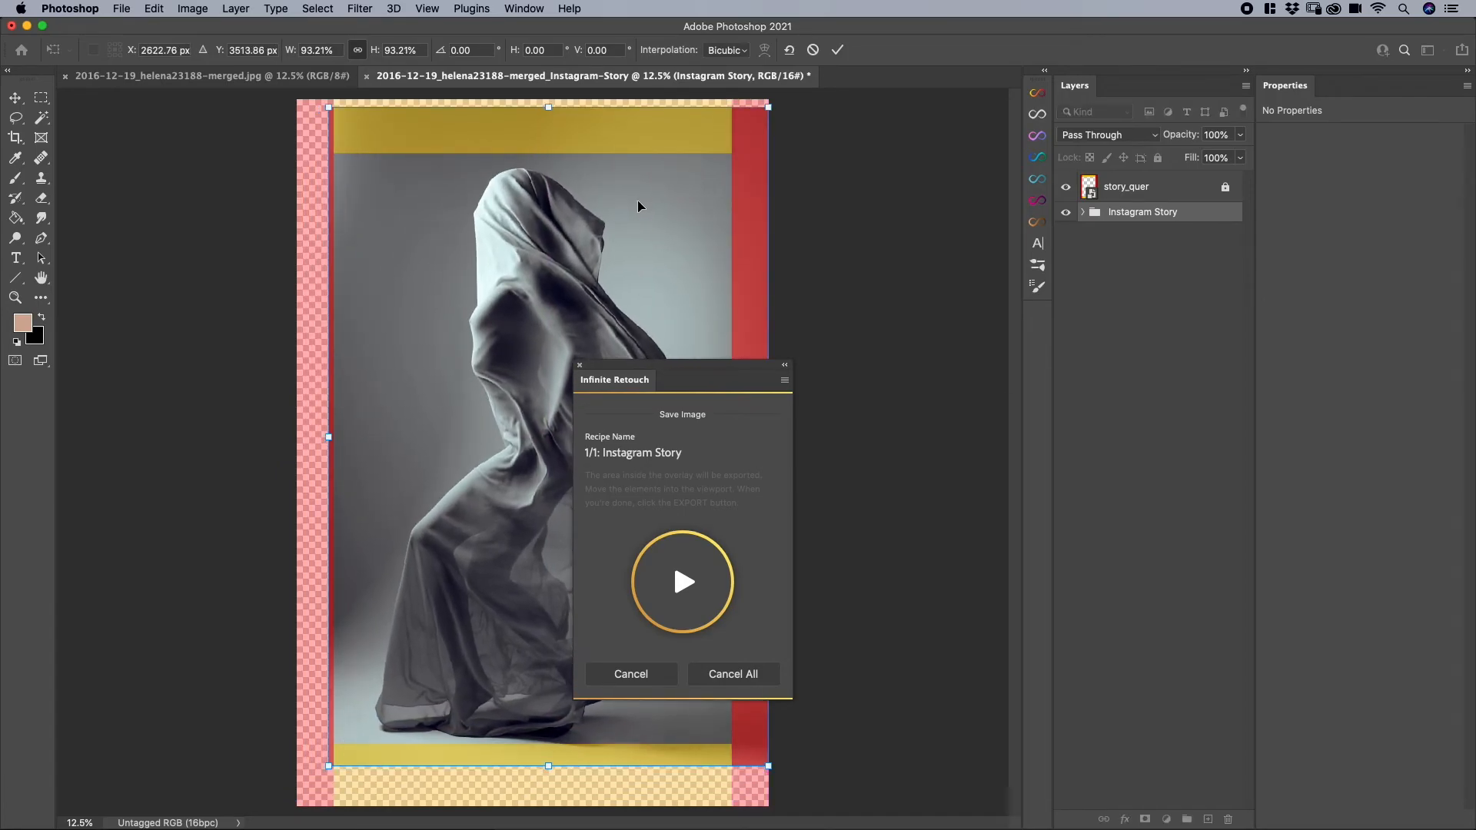
{"action": "mouse_move", "coordinate": [512, 543]}
{"action": "left_mouse_down"}
{"action": "mouse_move", "coordinate": [478, 556]}
{"action": "mouse_move", "coordinate": [509, 560]}
{"action": "mouse_move", "coordinate": [512, 530]}
{"action": "left_mouse_up"}
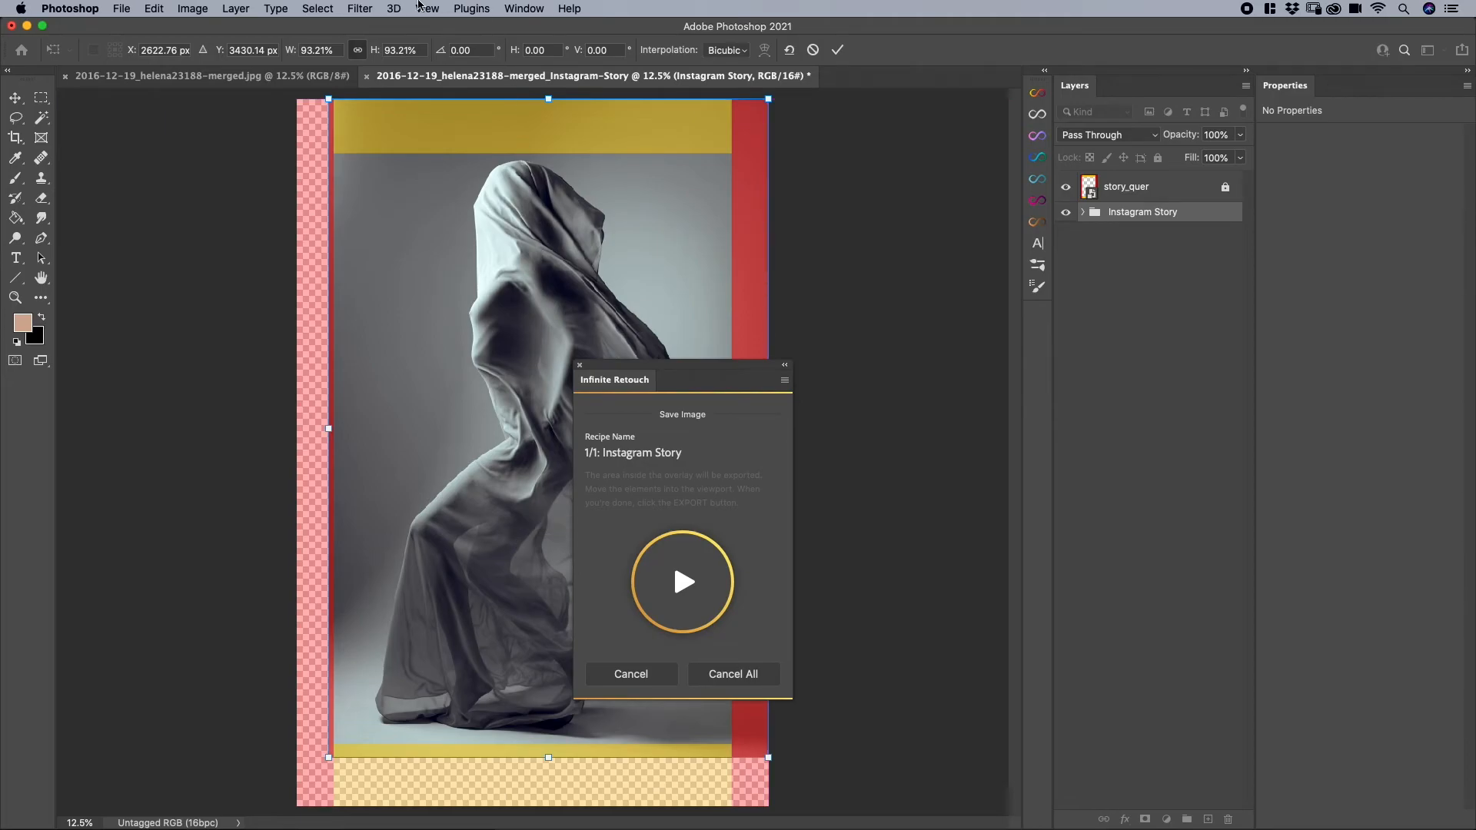
- Turn off snapping and reposition the group roughly centered across the overlay, slightly below its upper edge, applying the transform
{"action": "left_click", "coordinate": [428, 9]}
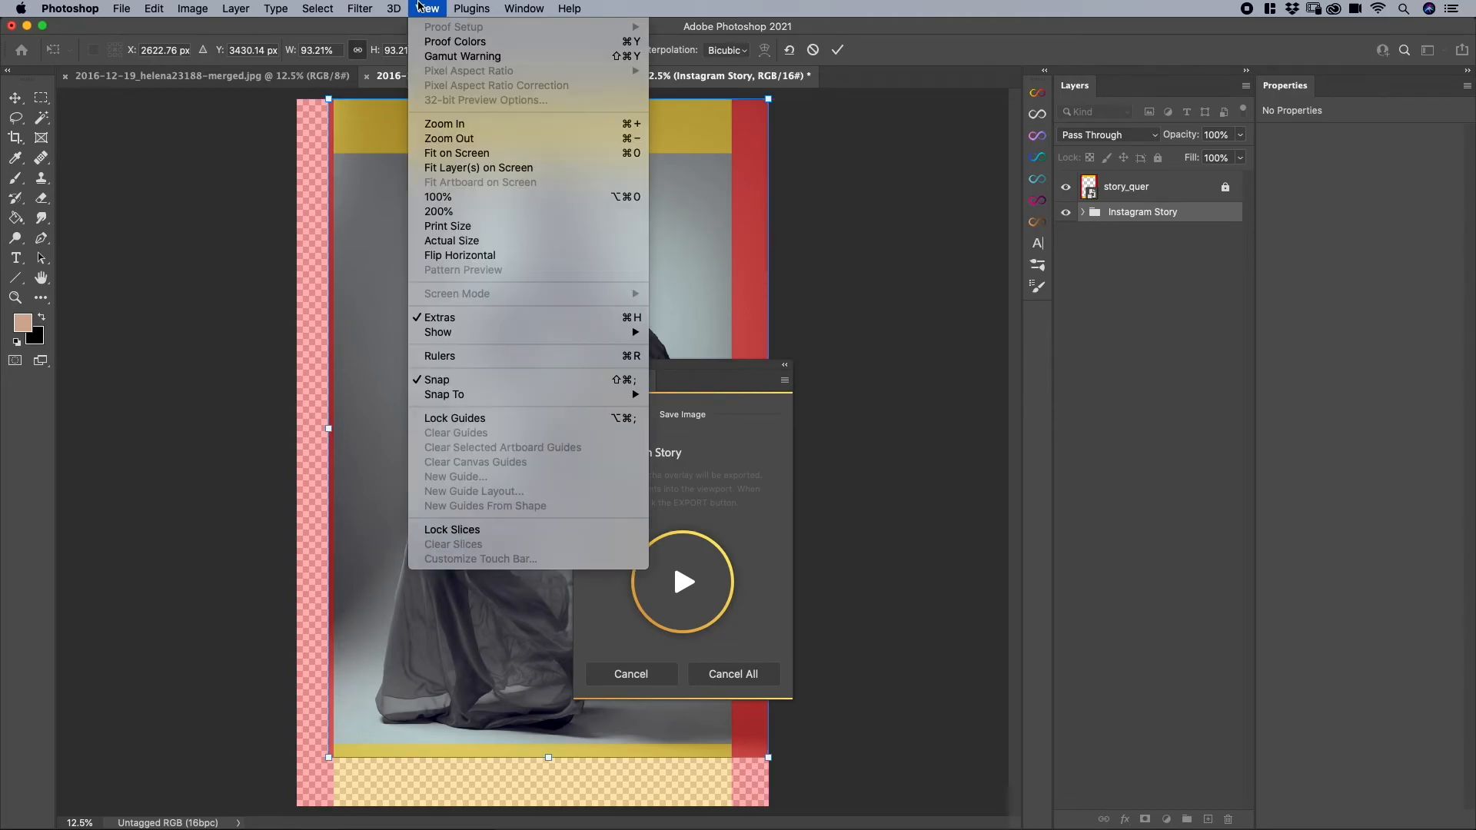
{"action": "left_click", "coordinate": [435, 380]}
{"action": "mouse_move", "coordinate": [489, 339]}
{"action": "left_mouse_down"}
{"action": "mouse_move", "coordinate": [459, 352]}
{"action": "mouse_move", "coordinate": [471, 344]}
{"action": "left_mouse_up"}
{"action": "left_click_drag", "start_coordinate": [589, 370], "coordinate": [723, 288]}
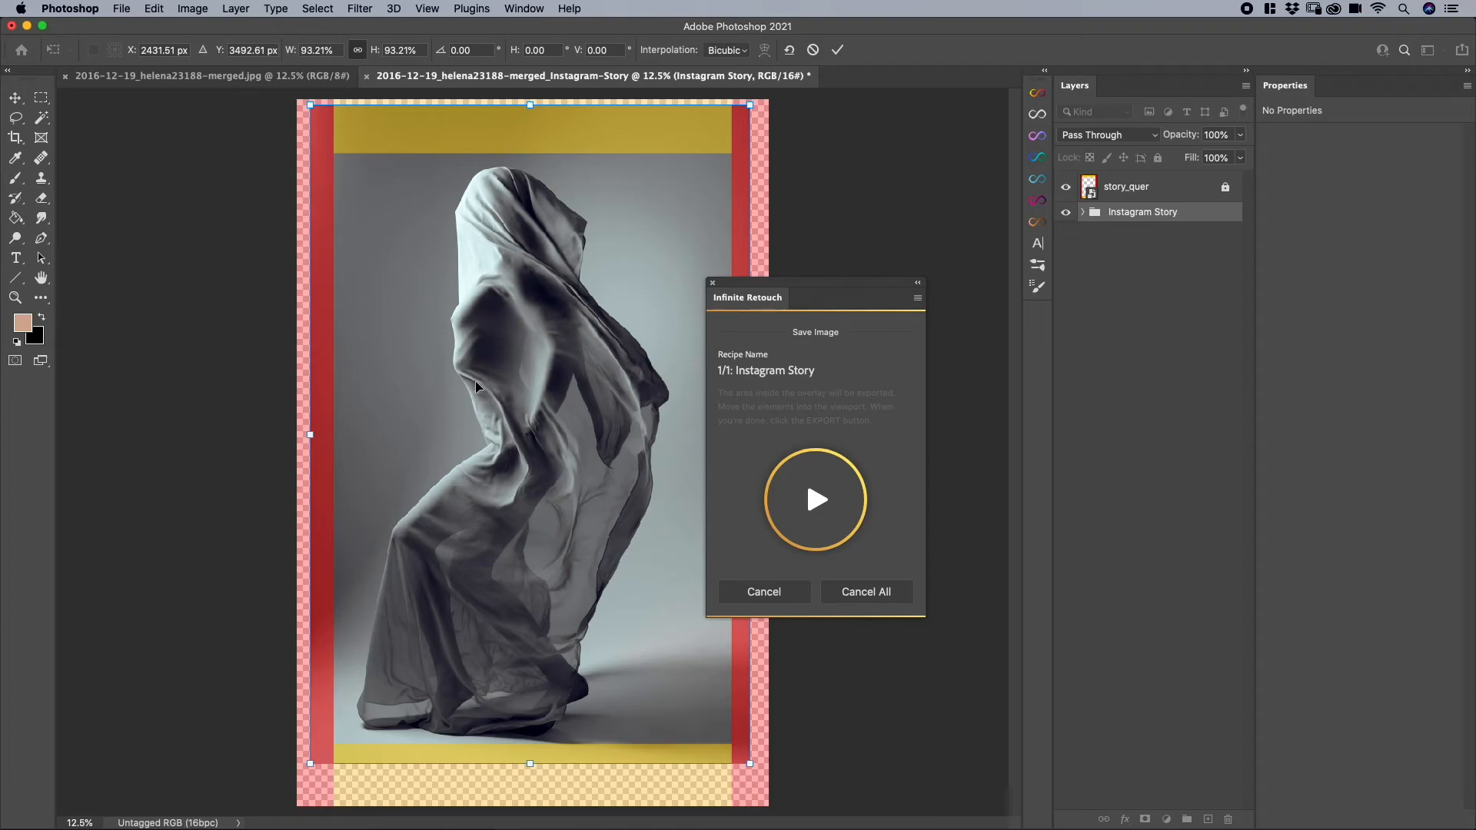
{"action": "key", "text": "Return"}
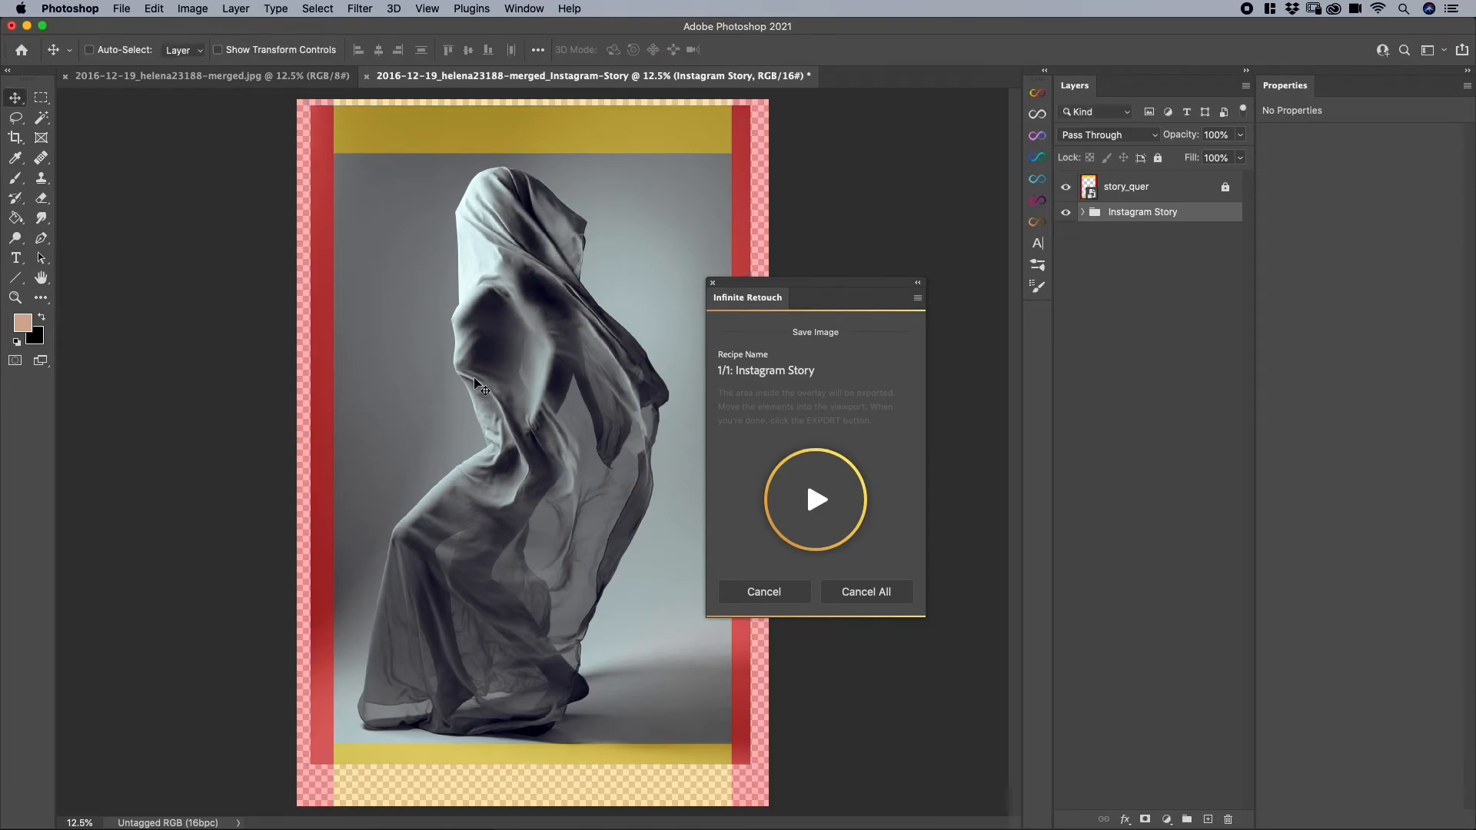
- Export the Instagram Story image to the Export Options folder and preview the exported file in Finder
{"action": "left_click", "coordinate": [821, 503]}
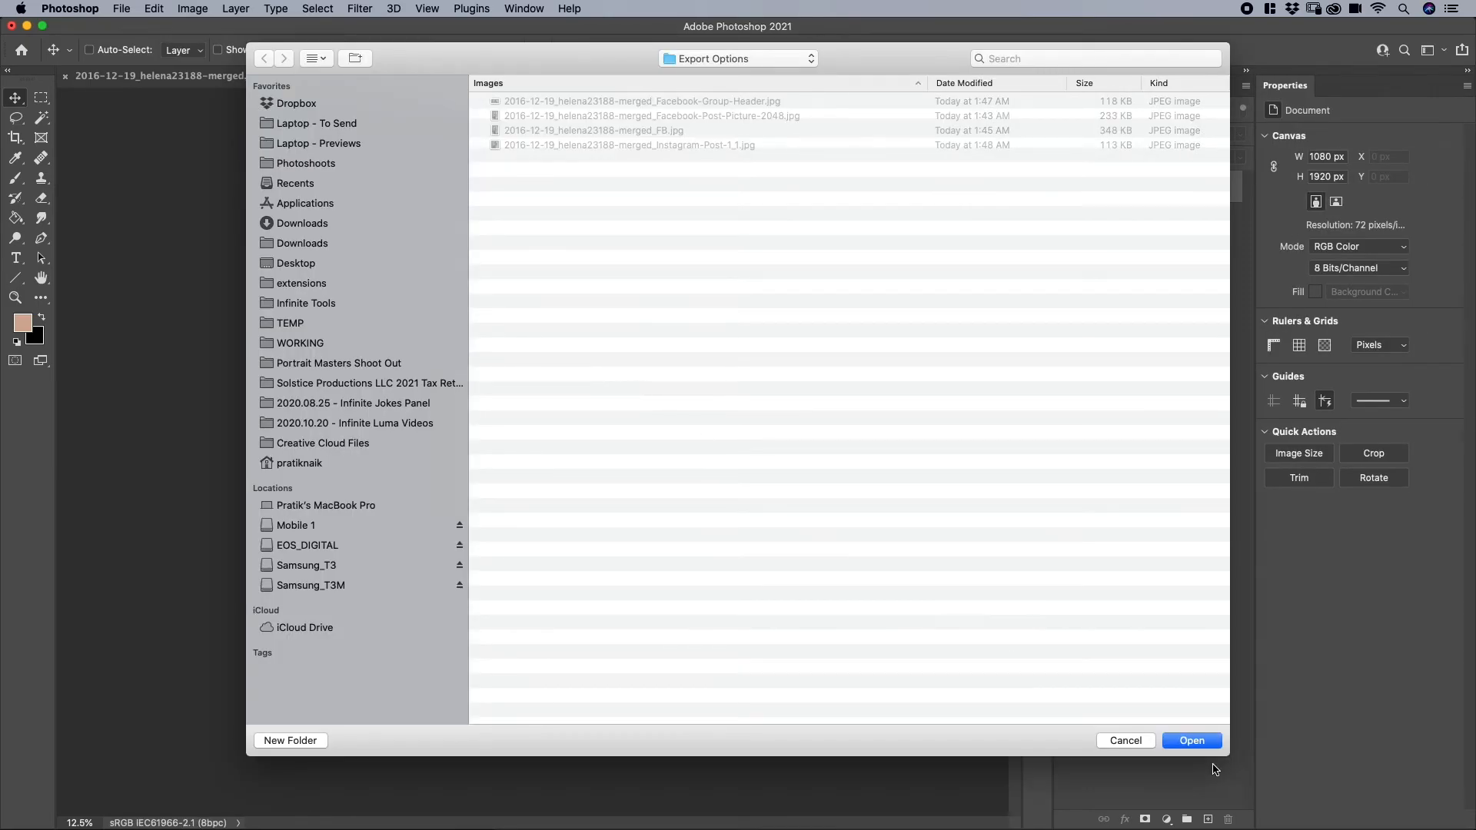
{"action": "left_click", "coordinate": [1211, 739]}
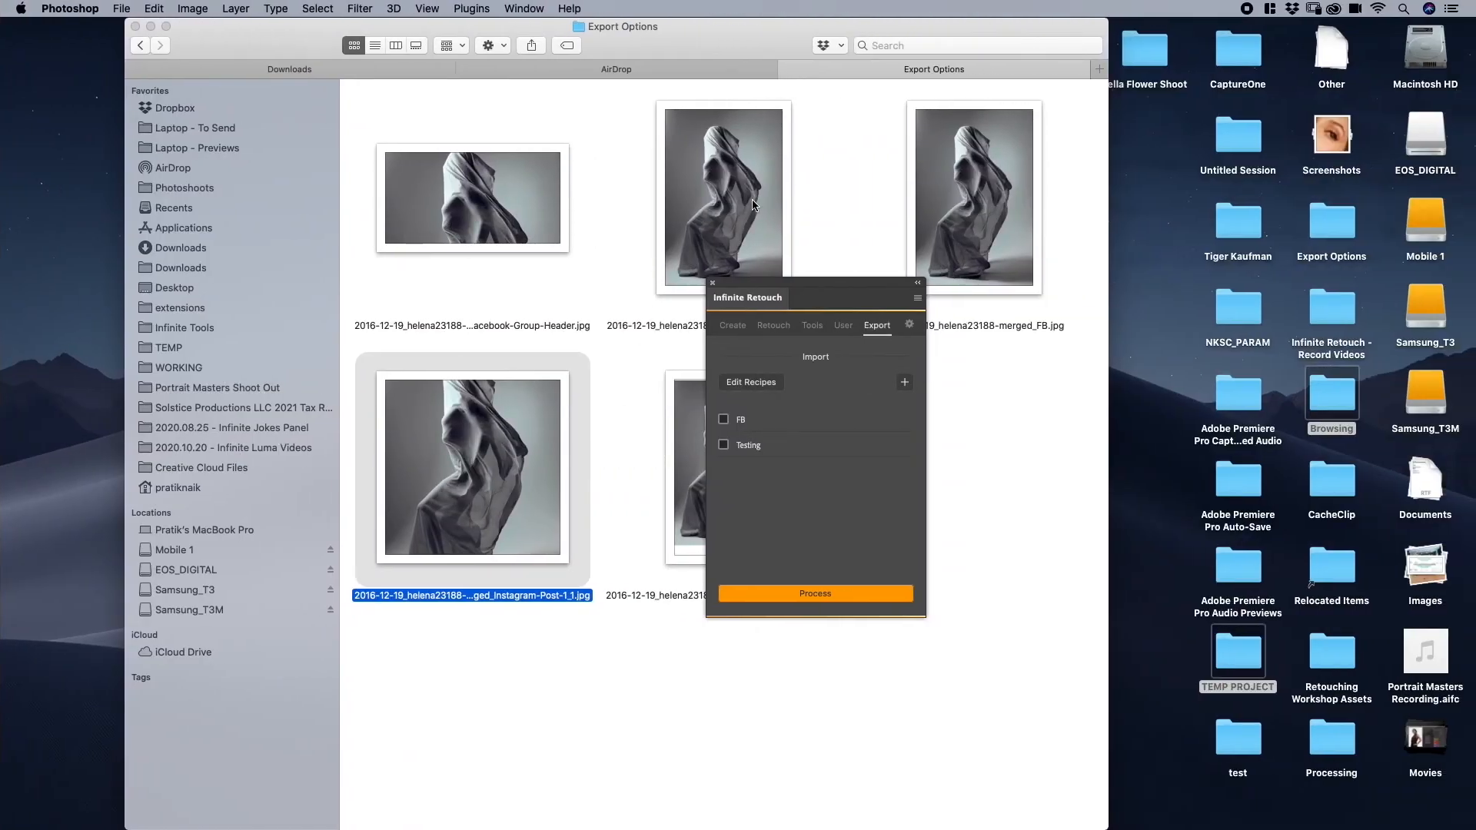
{"action": "mouse_move", "coordinate": [786, 287]}
{"action": "left_mouse_down"}
{"action": "mouse_move", "coordinate": [871, 392]}
{"action": "mouse_move", "coordinate": [924, 419]}
{"action": "left_mouse_up"}
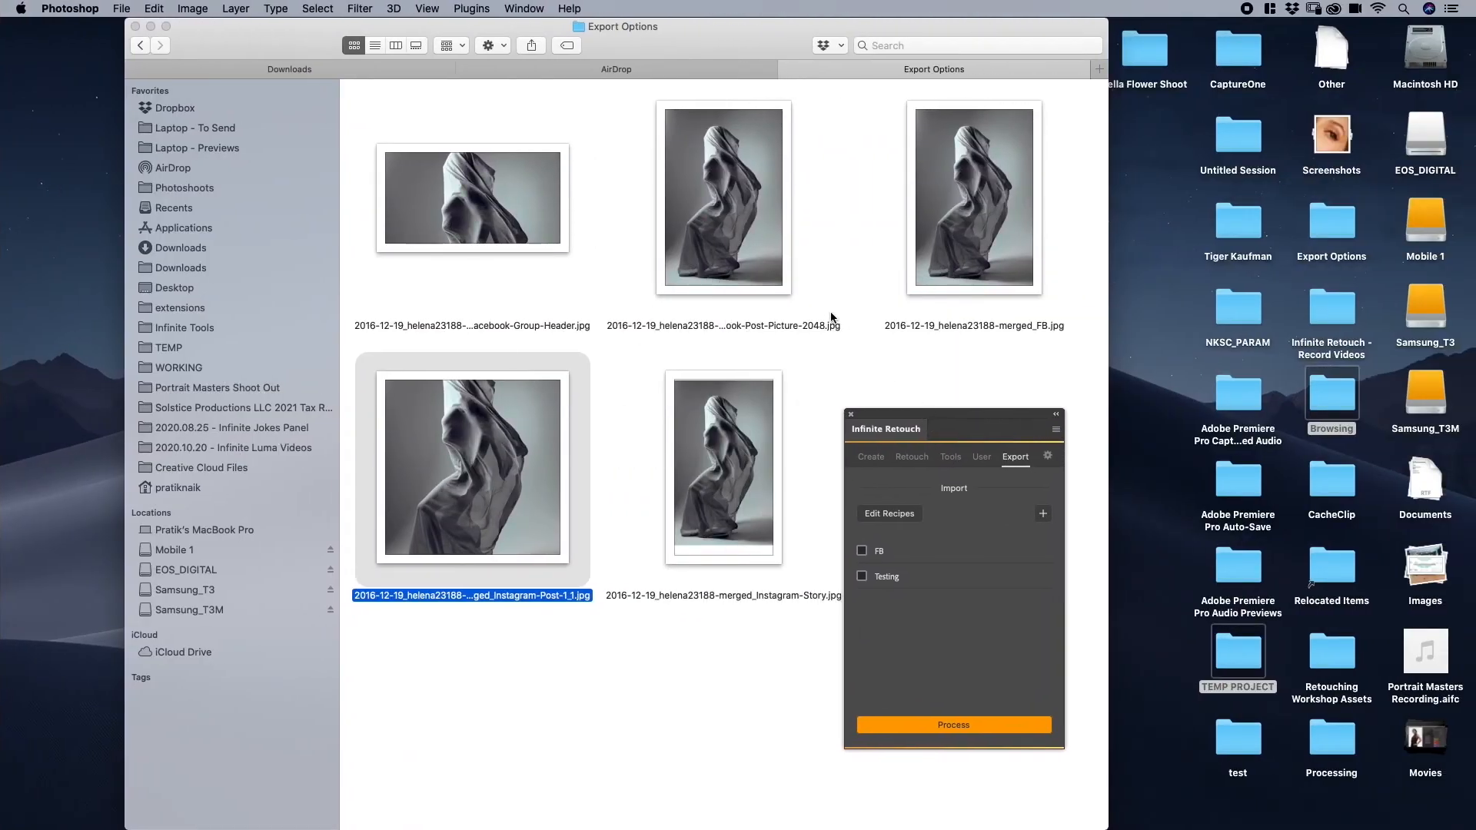
{"action": "left_click", "coordinate": [727, 238]}
{"action": "left_click", "coordinate": [498, 504]}
{"action": "left_click", "coordinate": [744, 492]}
{"action": "key", "text": "space"}
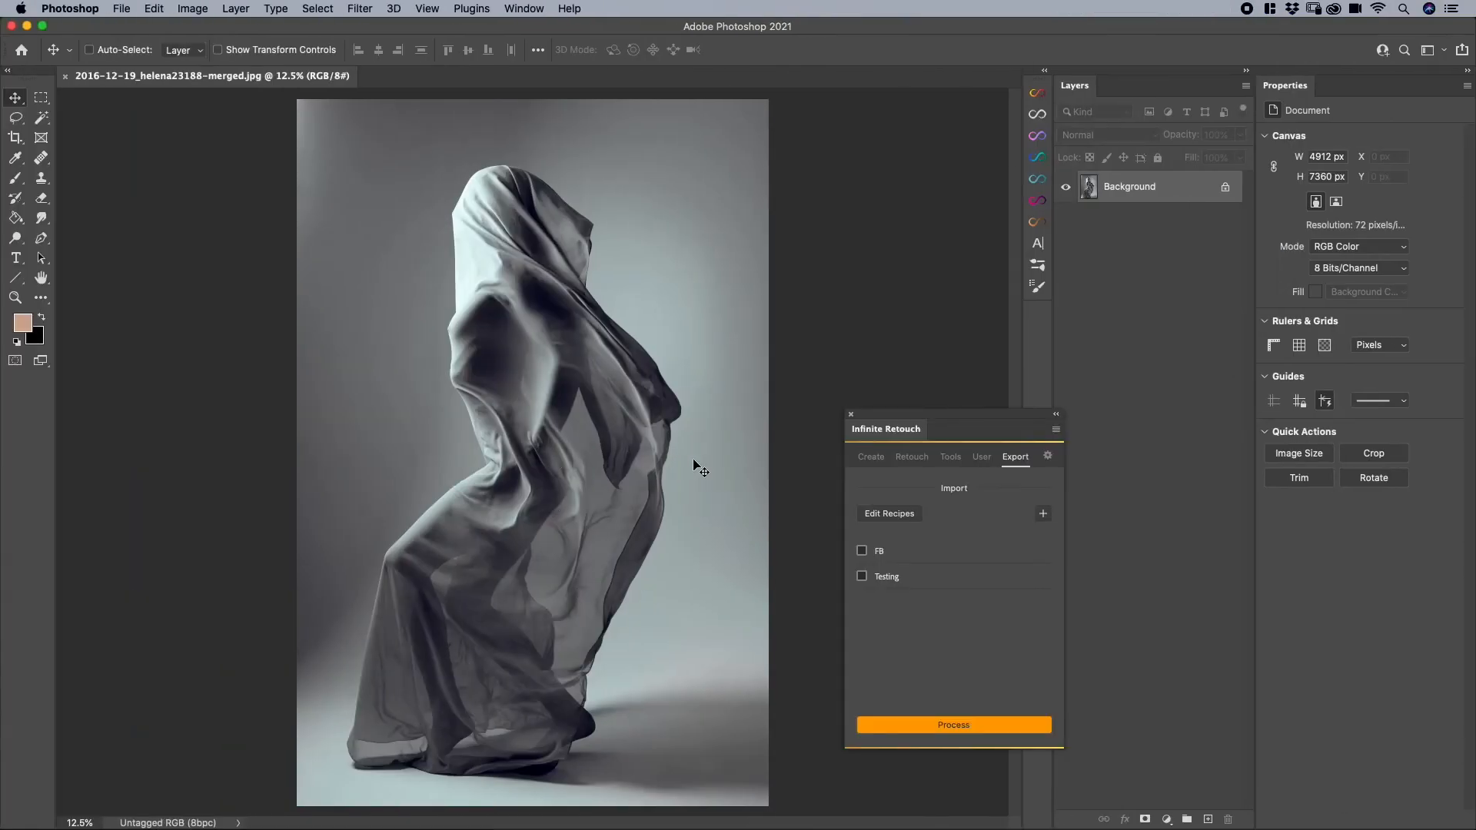
- Switch to Photoshop, start a new export setting based on the Instagram Story preset and process the image with it
{"action": "left_click", "coordinate": [905, 522]}
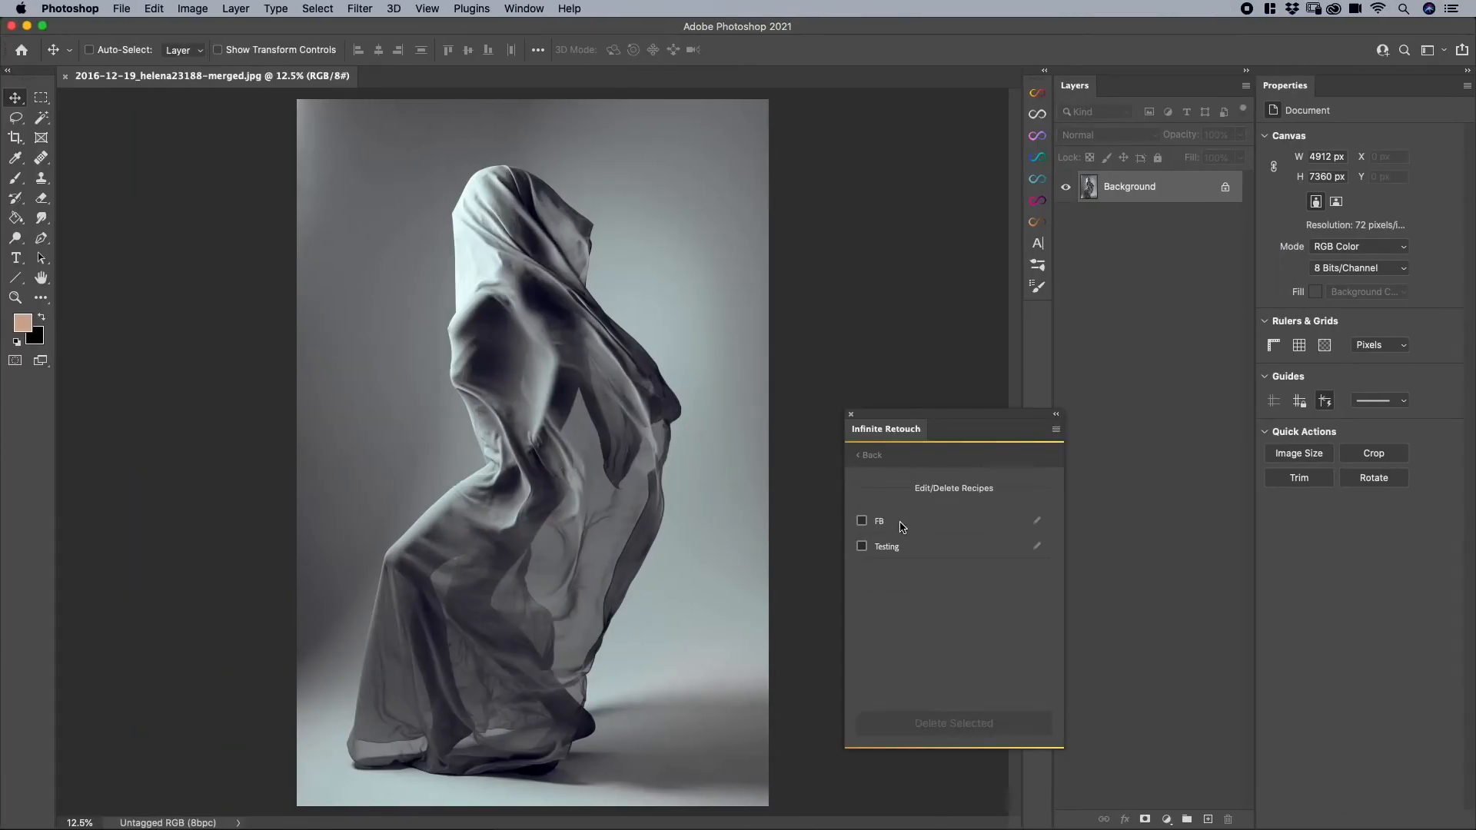
{"action": "left_click", "coordinate": [871, 455]}
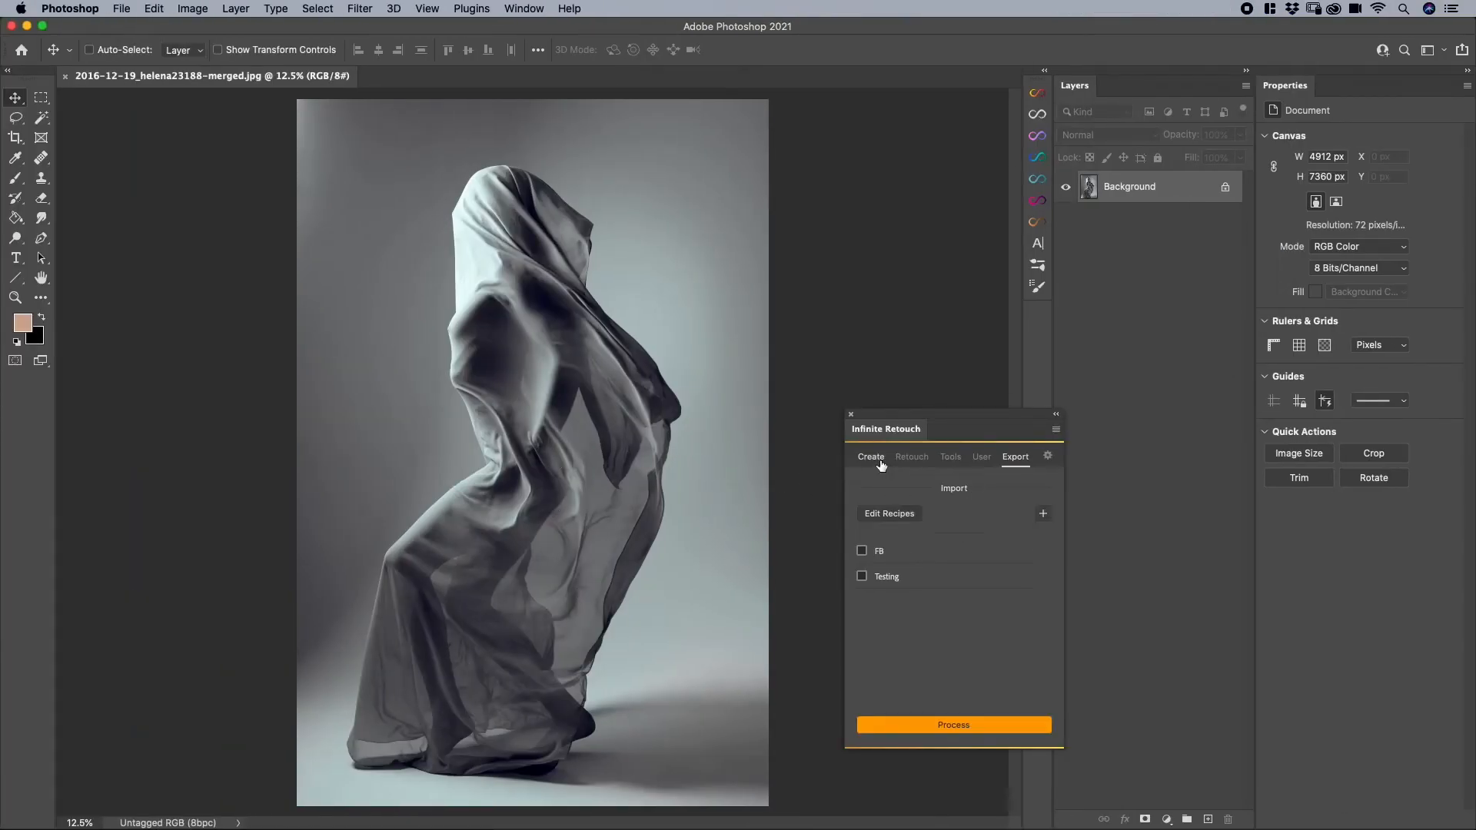
{"action": "left_click", "coordinate": [1037, 520]}
{"action": "scroll", "coordinate": [933, 635], "scroll_direction": "down", "scroll_amount": 2}
{"action": "scroll", "coordinate": [932, 634], "scroll_direction": "up", "scroll_amount": 2}
{"action": "left_click", "coordinate": [934, 531]}
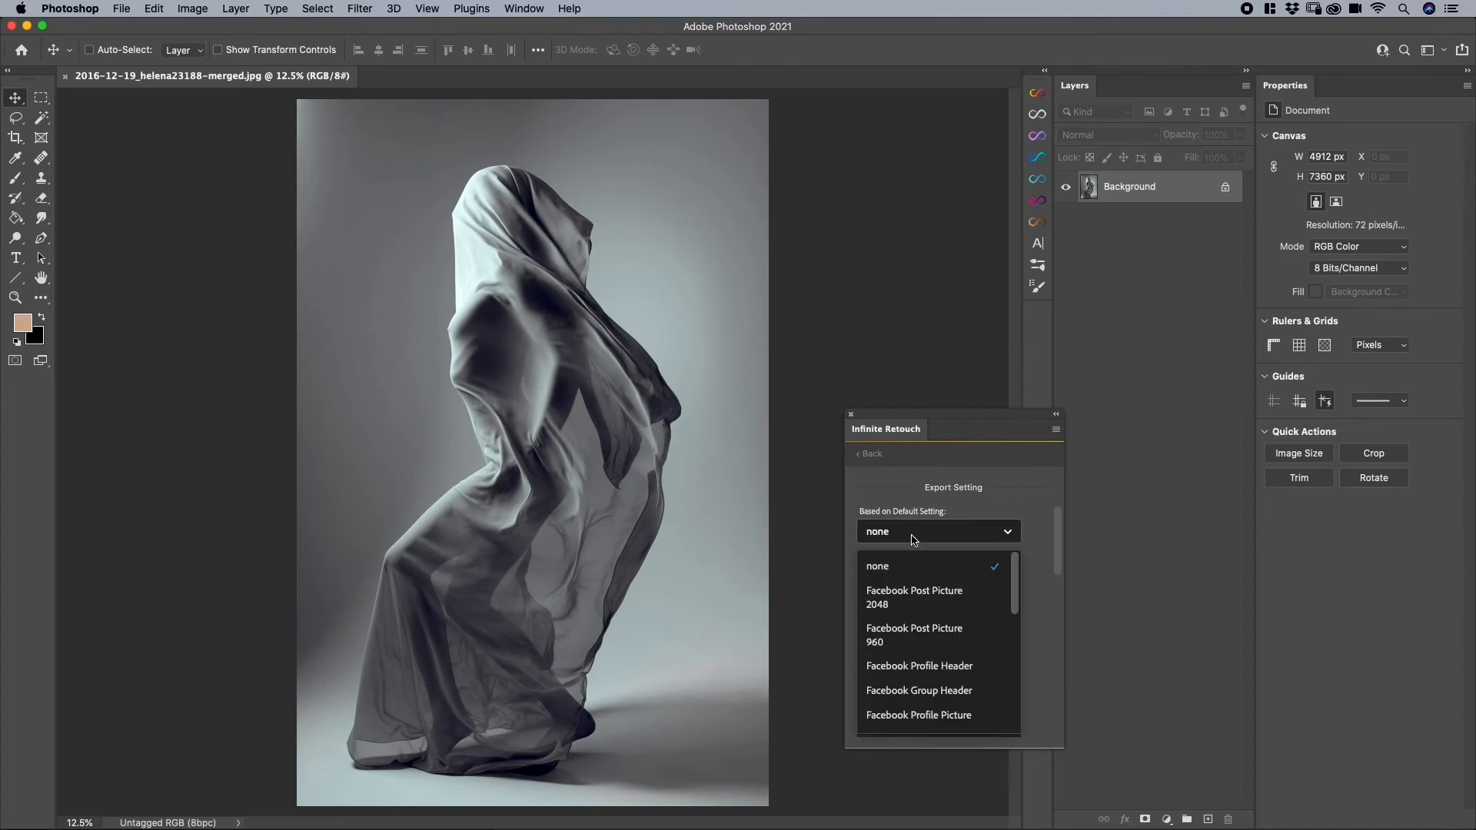
{"action": "scroll", "coordinate": [925, 675], "scroll_direction": "down", "scroll_amount": 4}
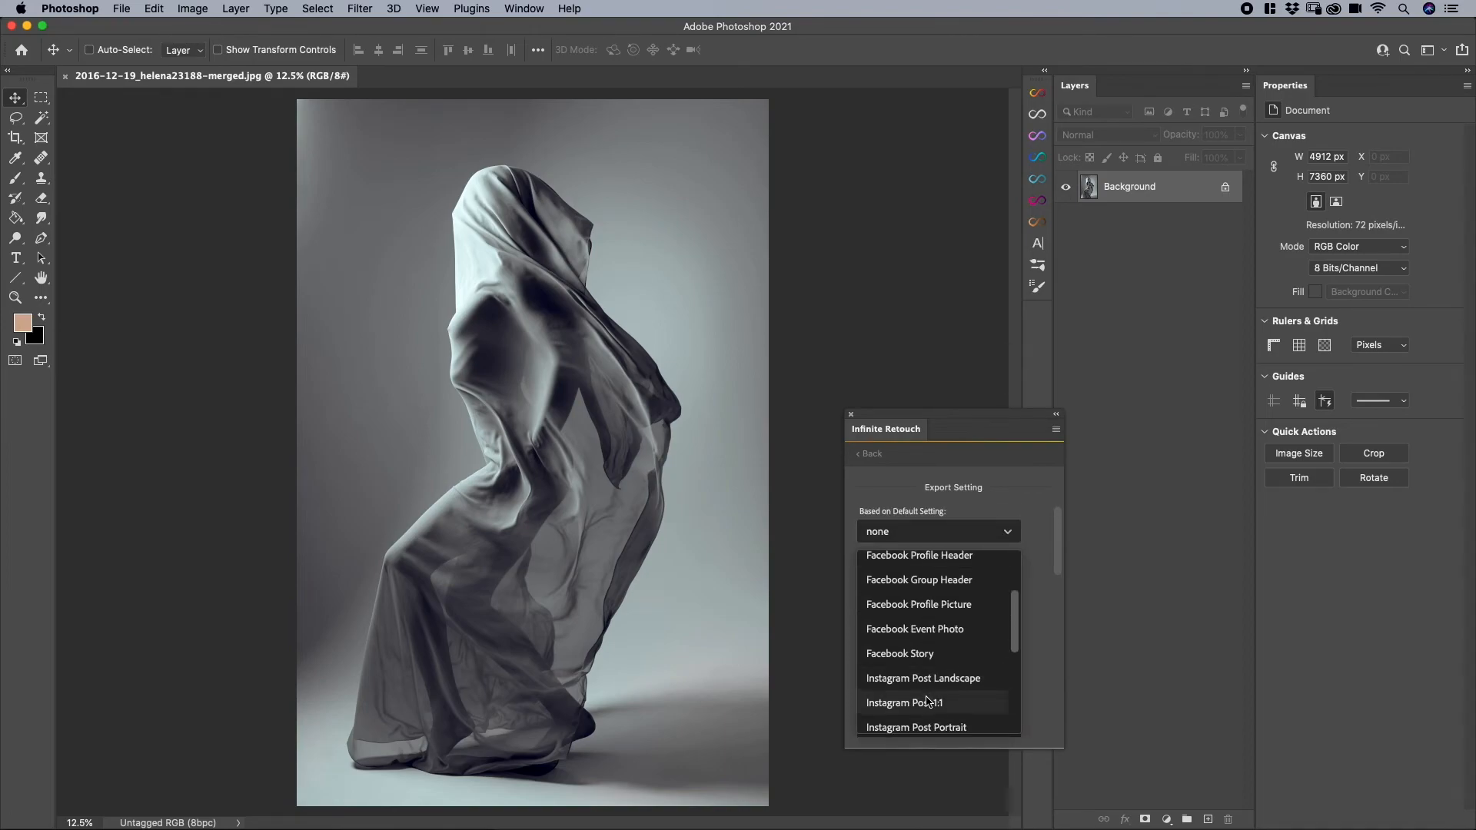
{"action": "scroll", "coordinate": [926, 706], "scroll_direction": "down", "scroll_amount": 2}
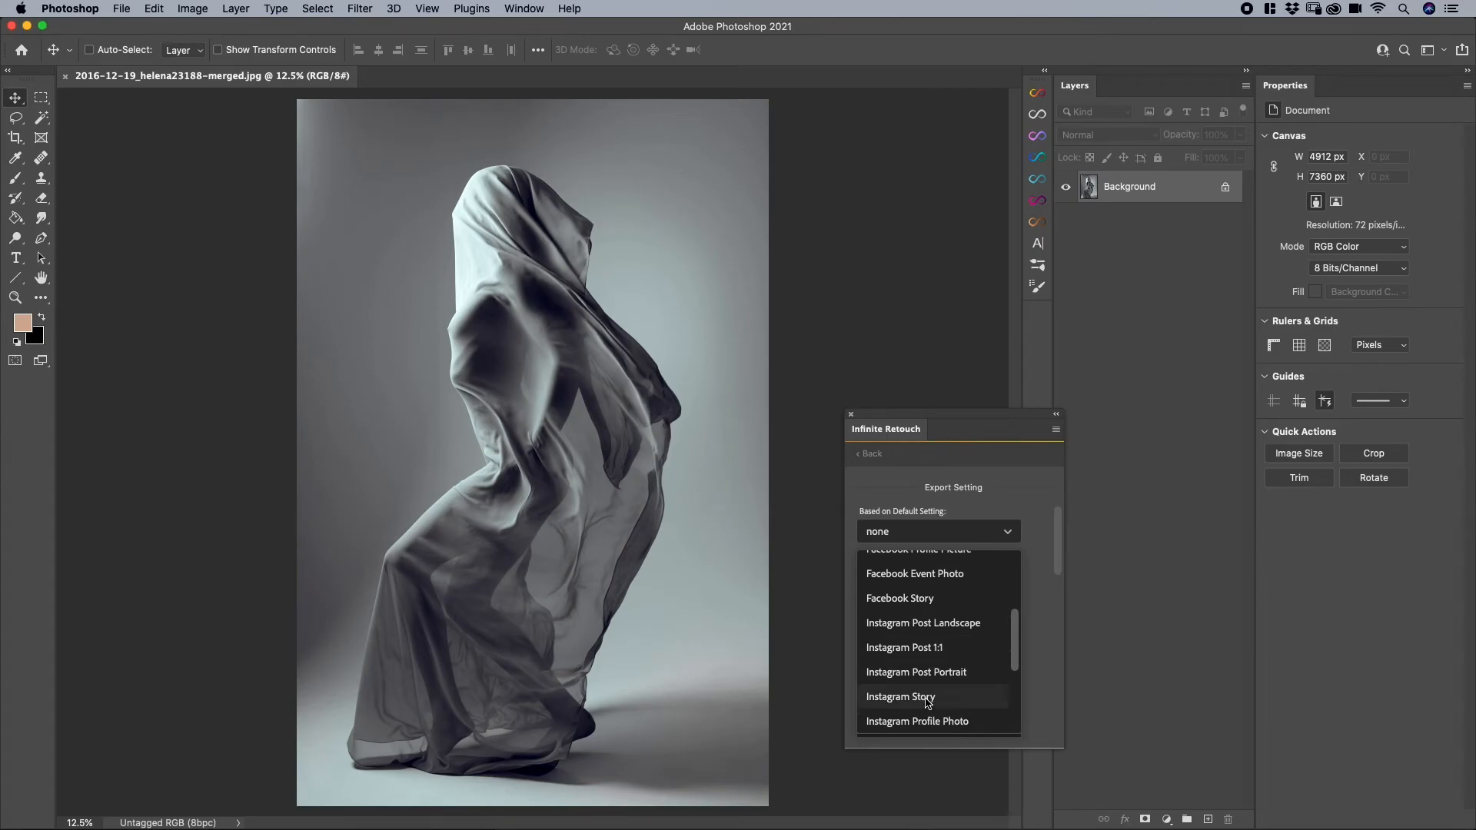
{"action": "left_click", "coordinate": [926, 703]}
{"action": "scroll", "coordinate": [943, 639], "scroll_direction": "down", "scroll_amount": 2}
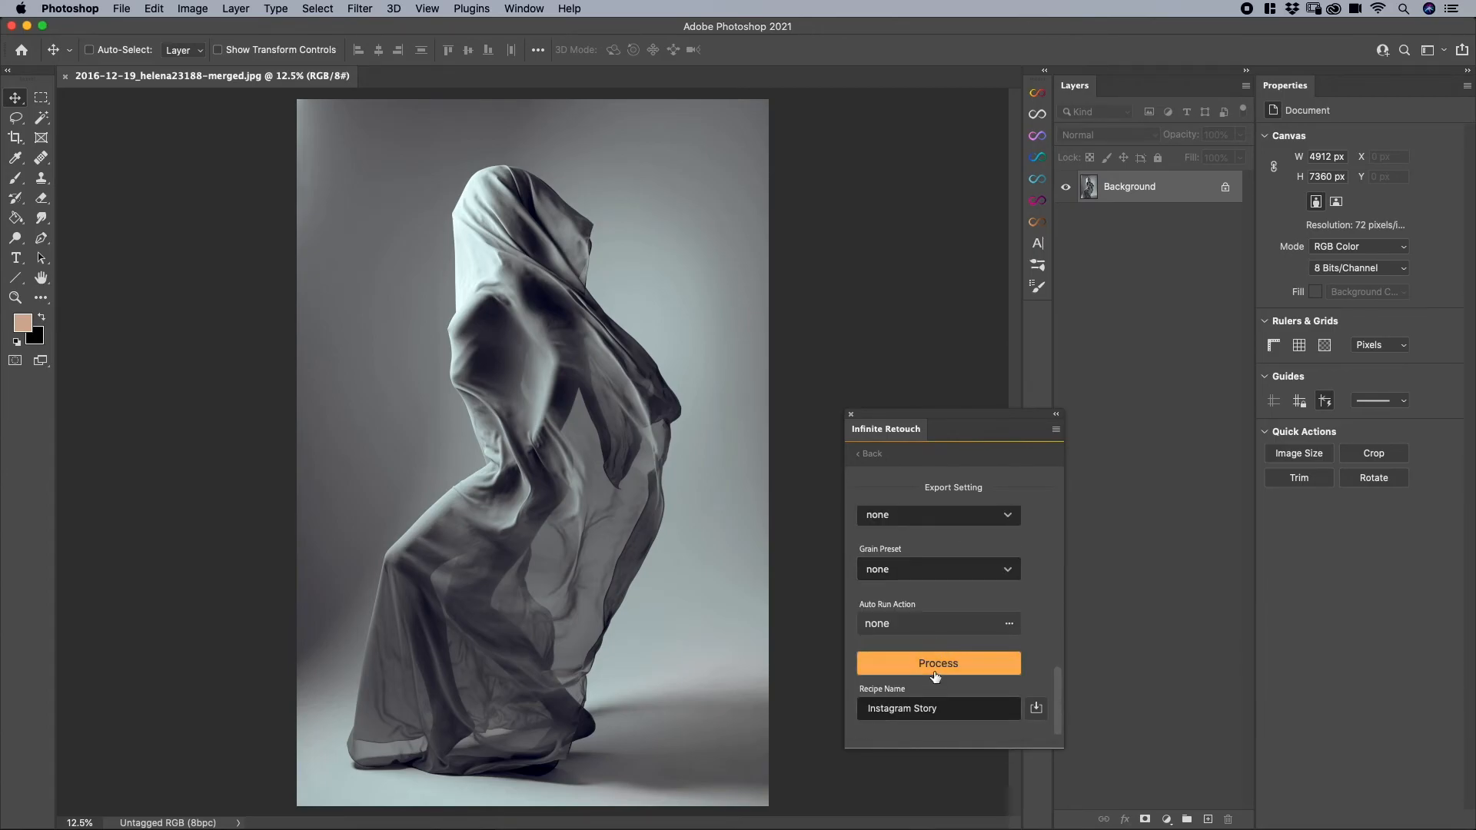
{"action": "left_click", "coordinate": [922, 652]}
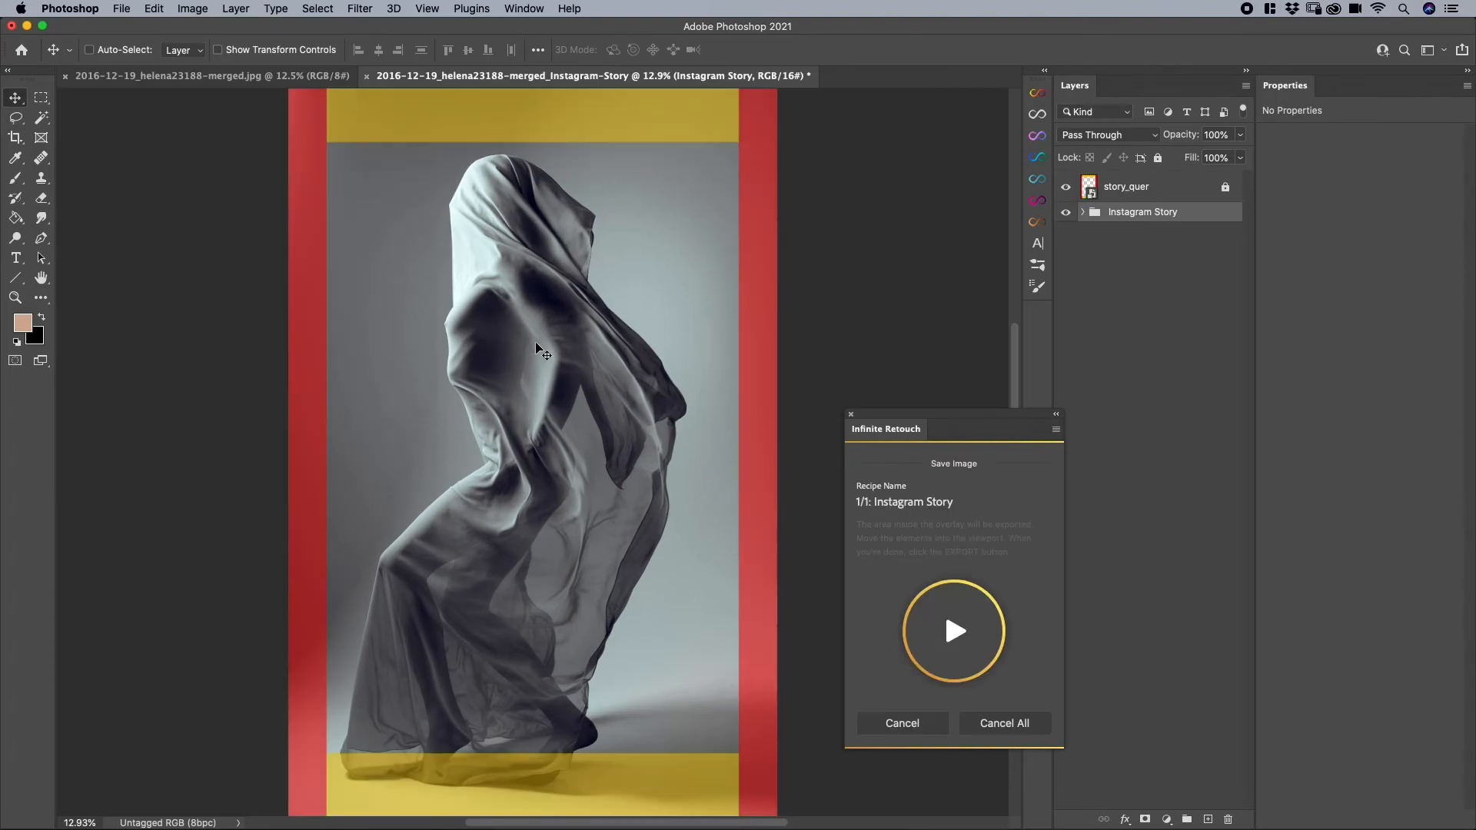
- Scale the group down and position it across the overlay's inner width, leaving empty bands above and below the picture
{"action": "left_click_drag", "start_coordinate": [561, 317], "coordinate": [560, 272]}
{"action": "left_click_drag", "start_coordinate": [560, 275], "coordinate": [559, 275]}
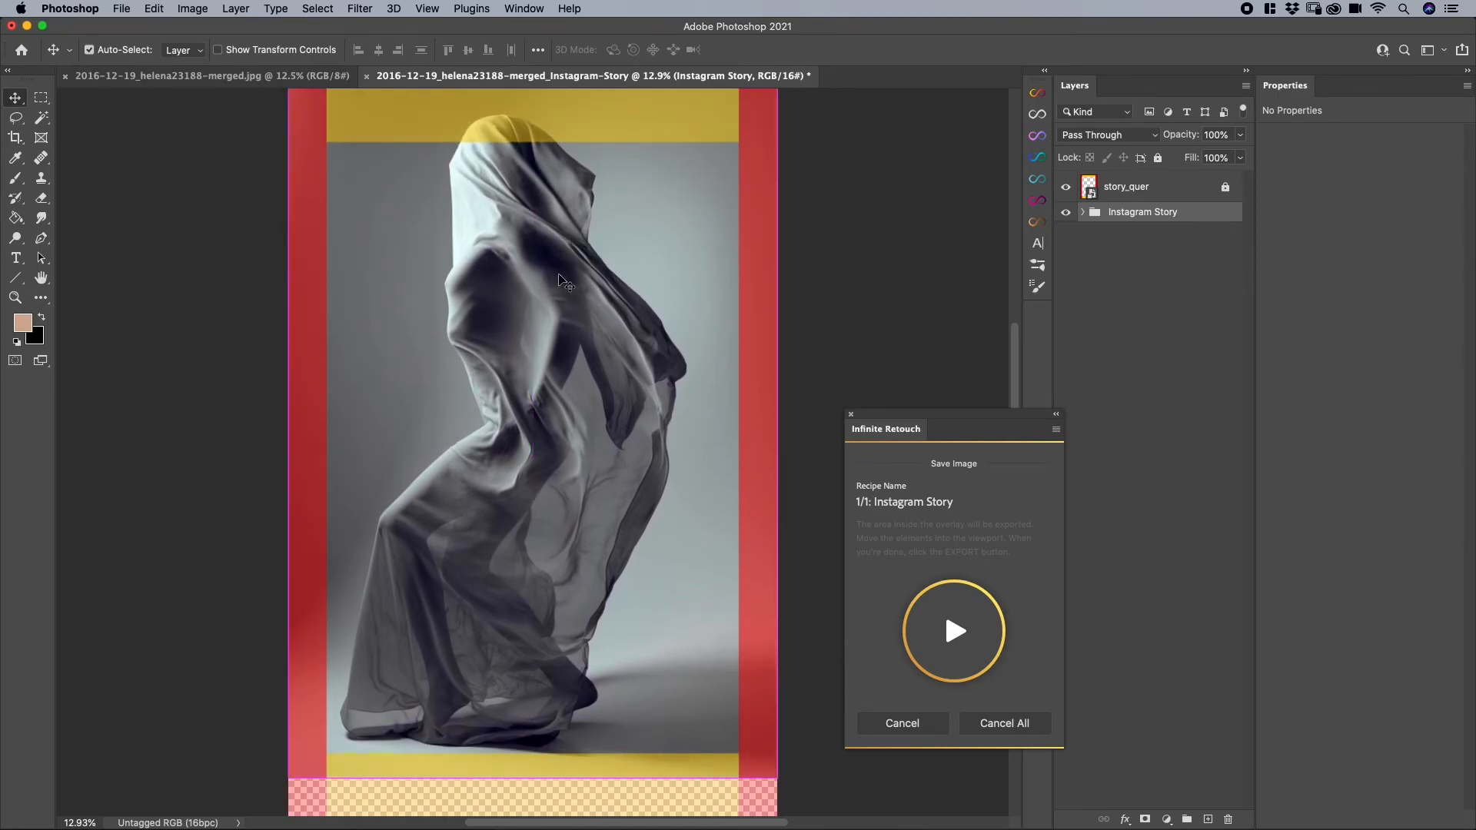
{"action": "key", "text": "super+t"}
{"action": "left_click_drag", "start_coordinate": [777, 412], "coordinate": [719, 411]}
{"action": "left_click_drag", "start_coordinate": [566, 382], "coordinate": [601, 428]}
{"action": "key", "text": "Return"}
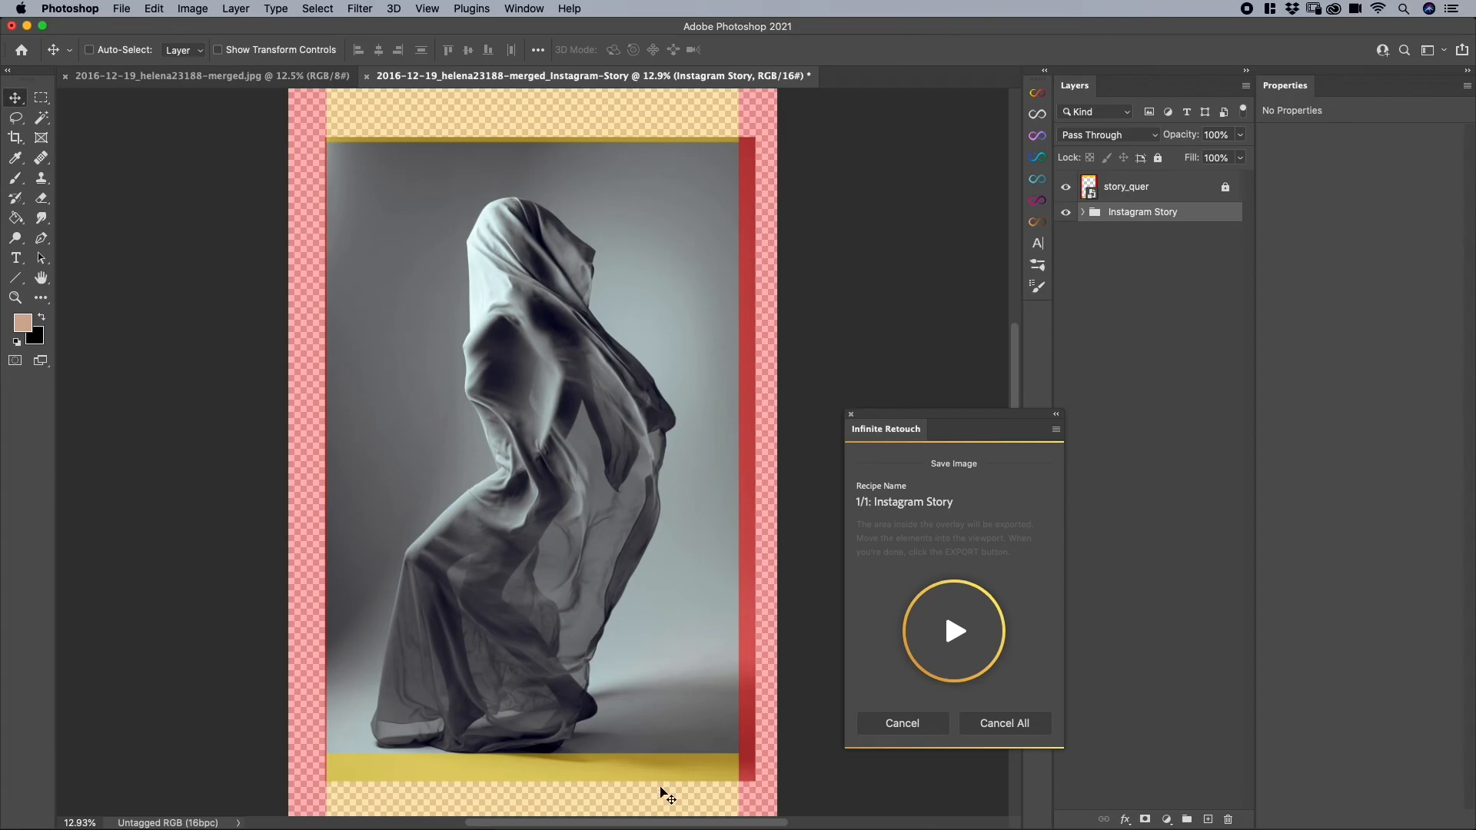
- Export the refitted Instagram Story image to the Export Options folder and preview it in Finder
{"action": "left_click", "coordinate": [945, 643]}
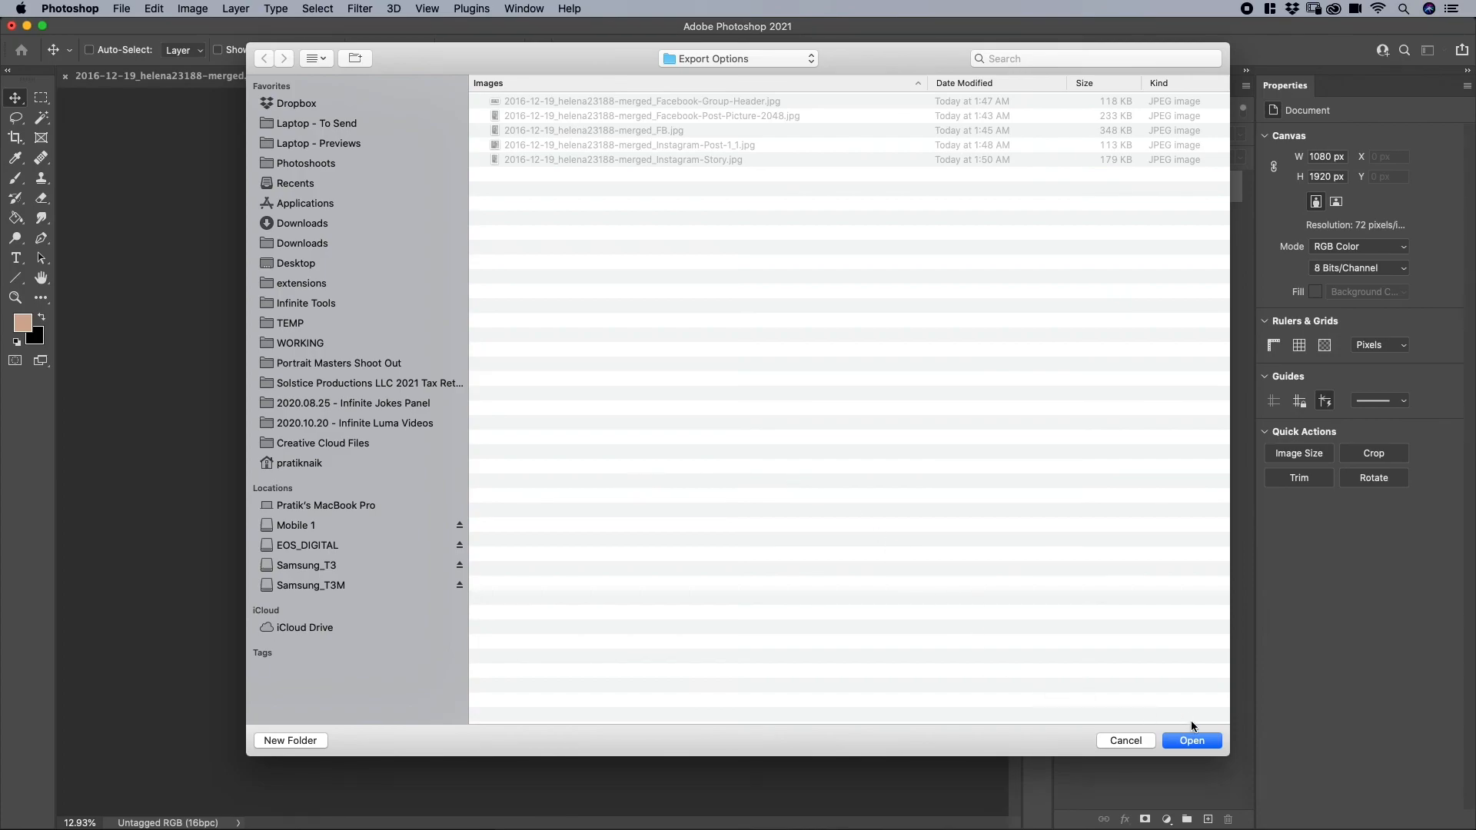
{"action": "left_click", "coordinate": [1196, 739]}
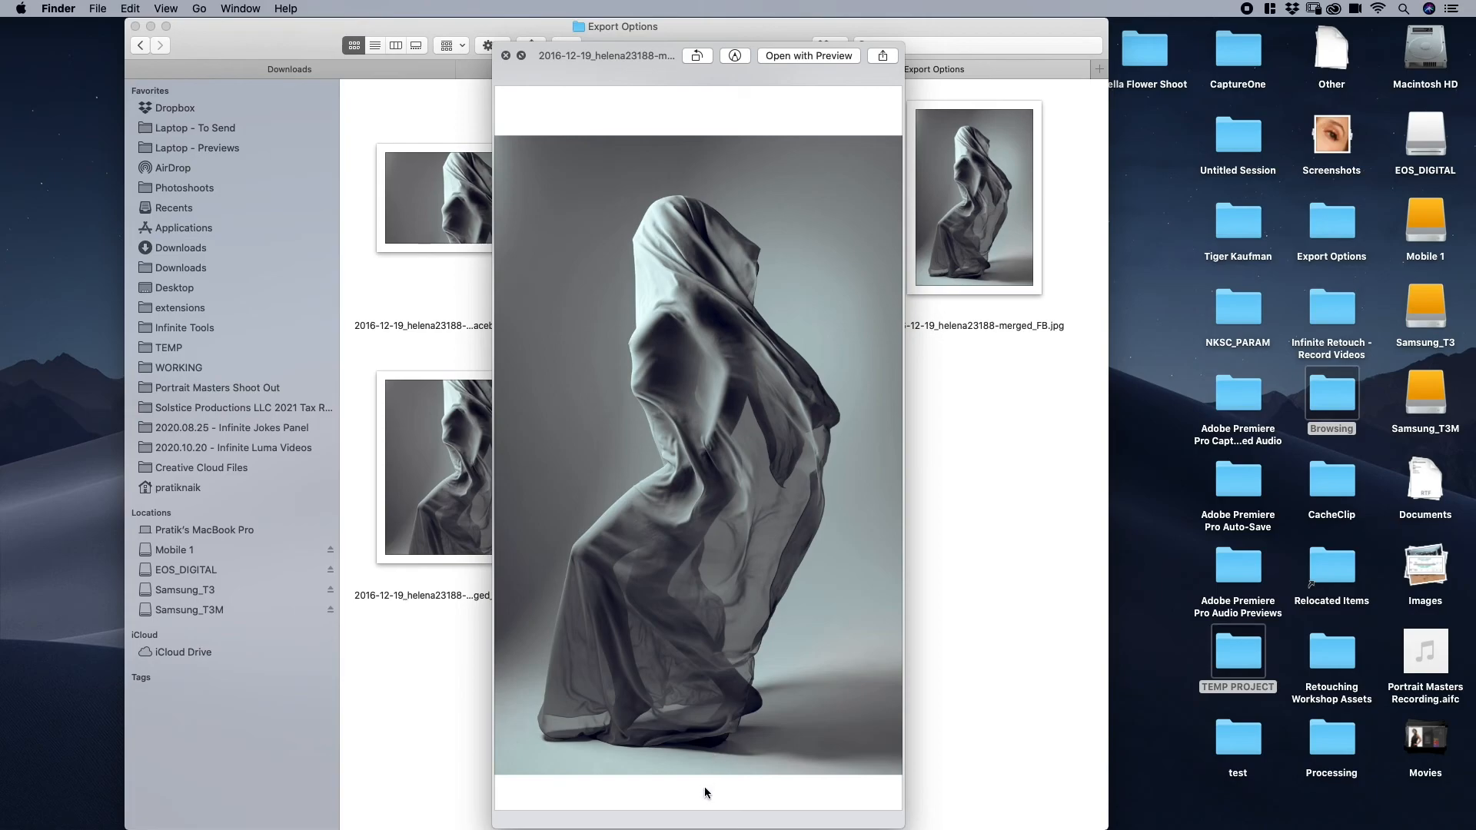
{"action": "left_click_drag", "start_coordinate": [644, 59], "coordinate": [765, 58]}
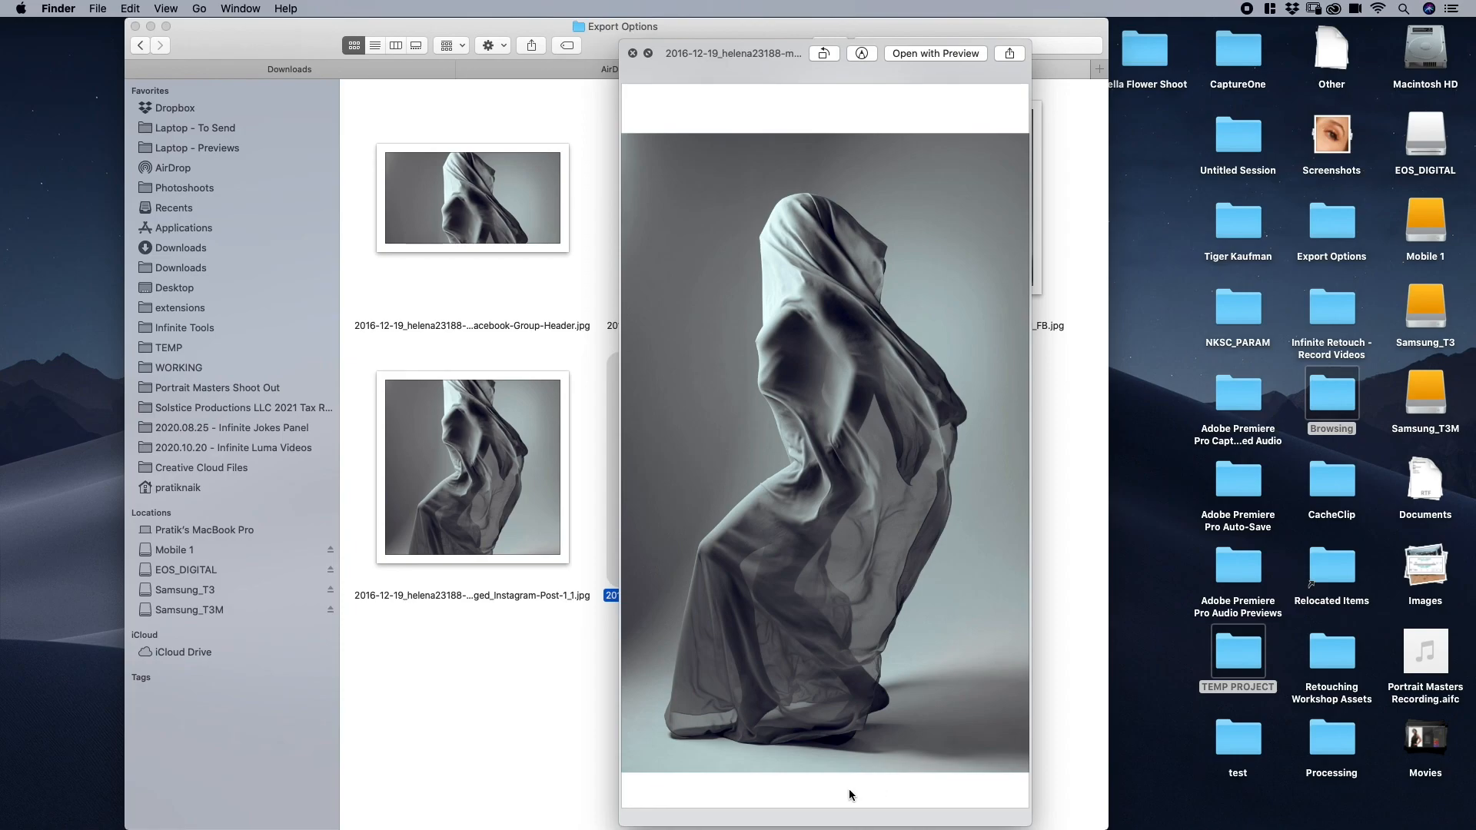
- Switch to Photoshop, review the options of a new export setting down to the recipe name, and leave it without saving
{"action": "key", "text": "super+Tab"}
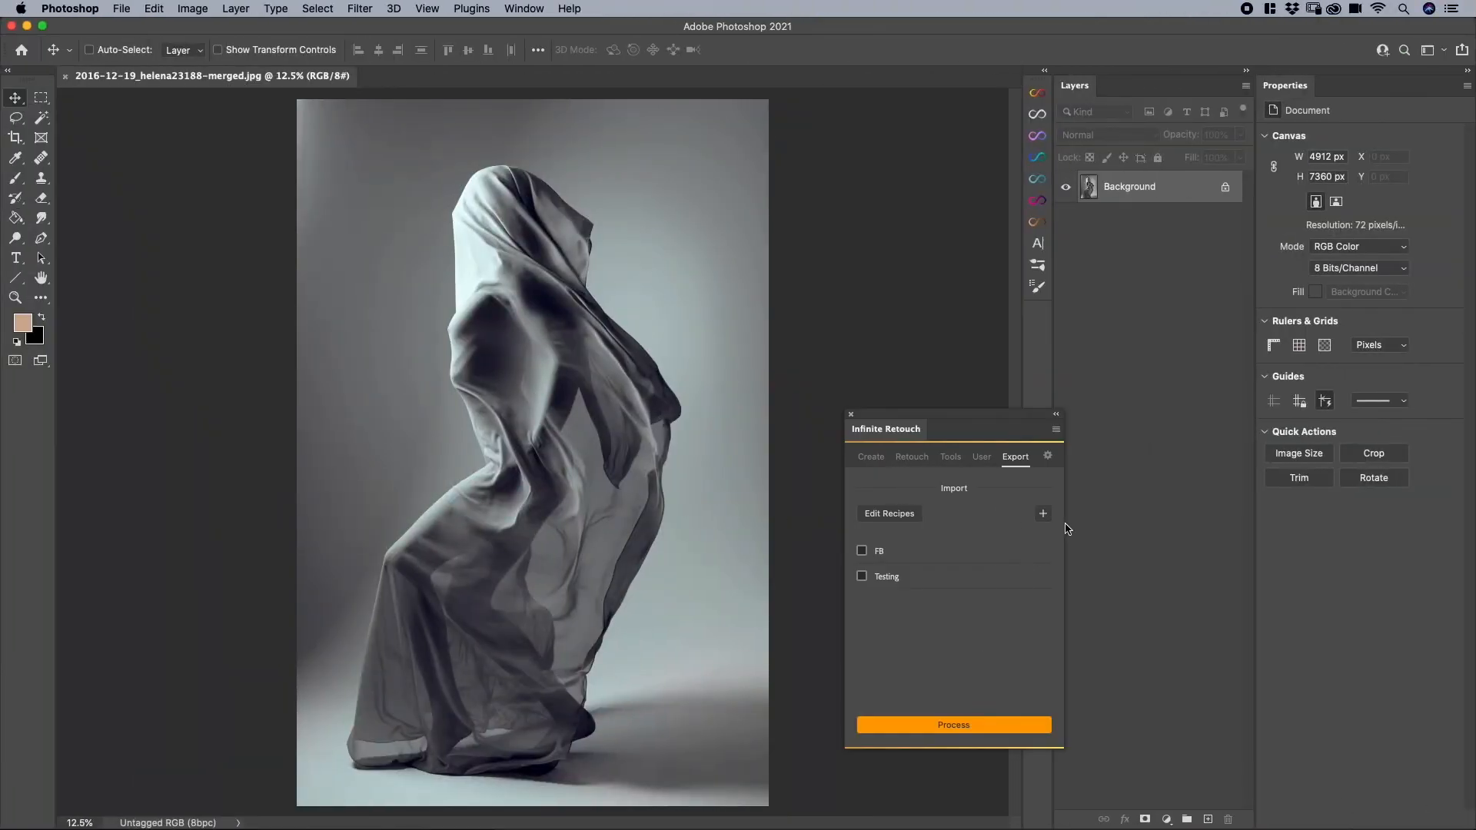
{"action": "left_click", "coordinate": [1043, 513]}
{"action": "scroll", "coordinate": [931, 680], "scroll_direction": "down", "scroll_amount": 10}
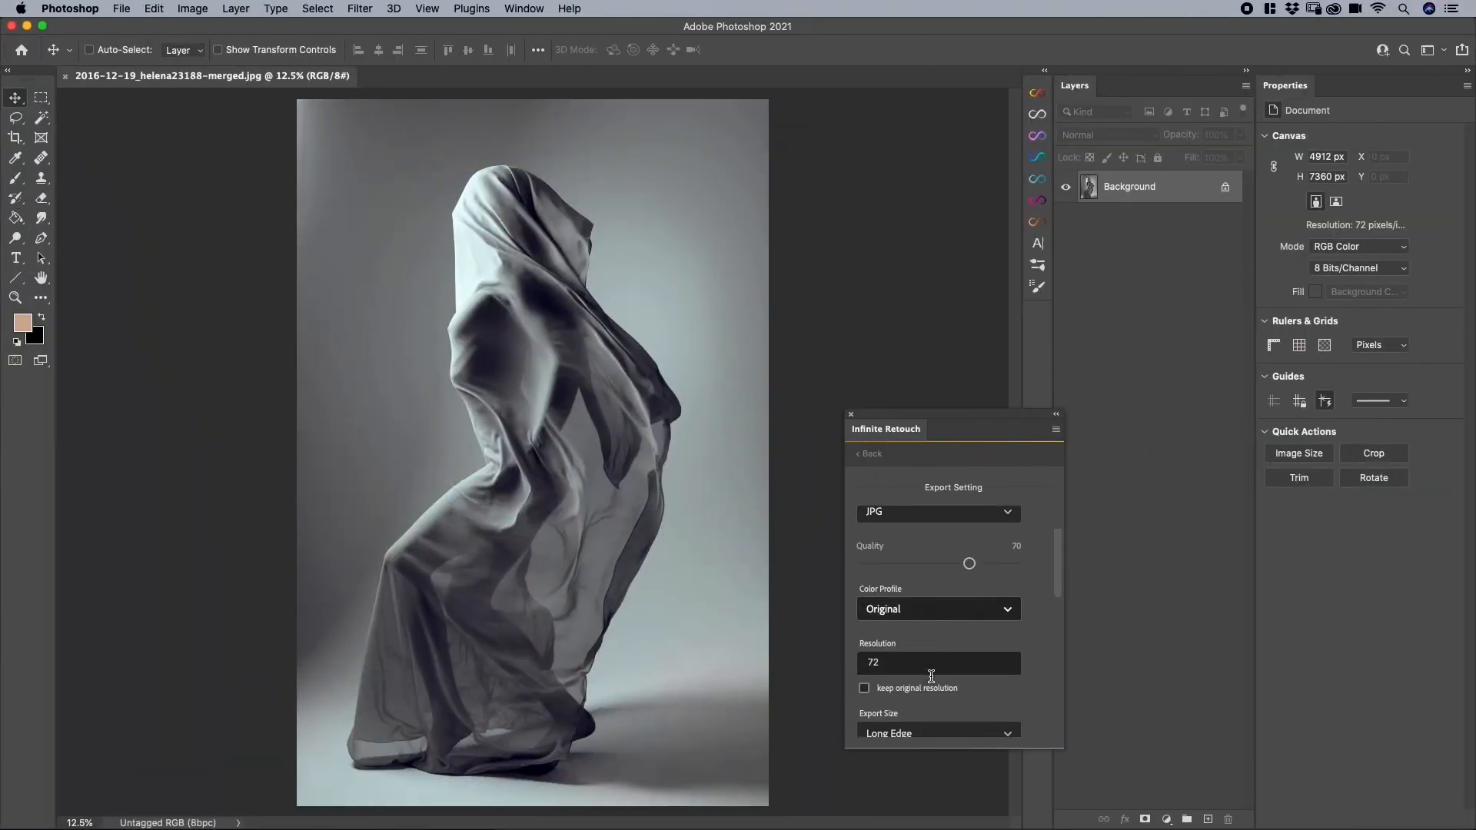
{"action": "scroll", "coordinate": [932, 680], "scroll_direction": "down", "scroll_amount": 8}
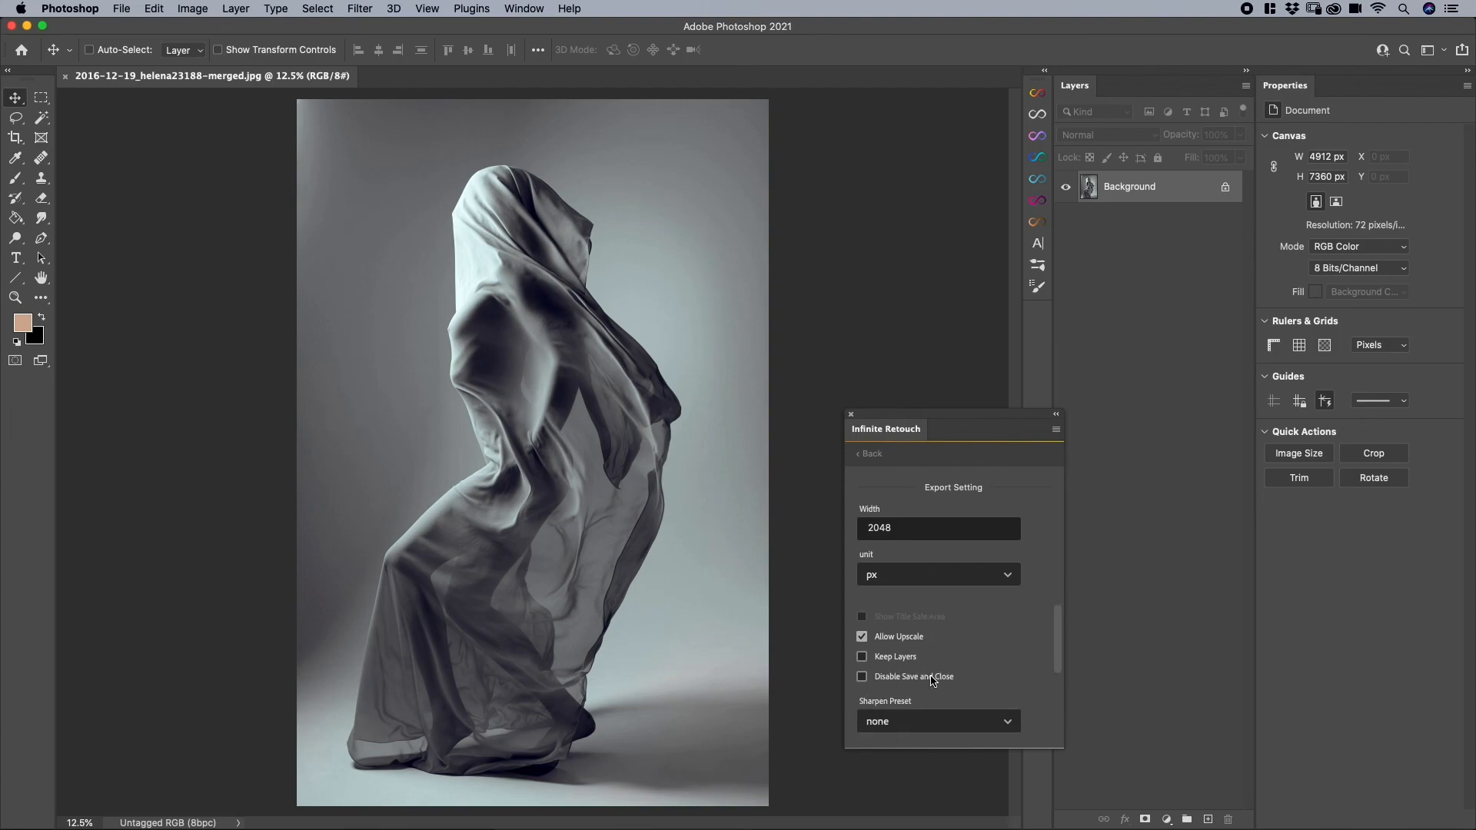
{"action": "scroll", "coordinate": [932, 681], "scroll_direction": "down", "scroll_amount": 5}
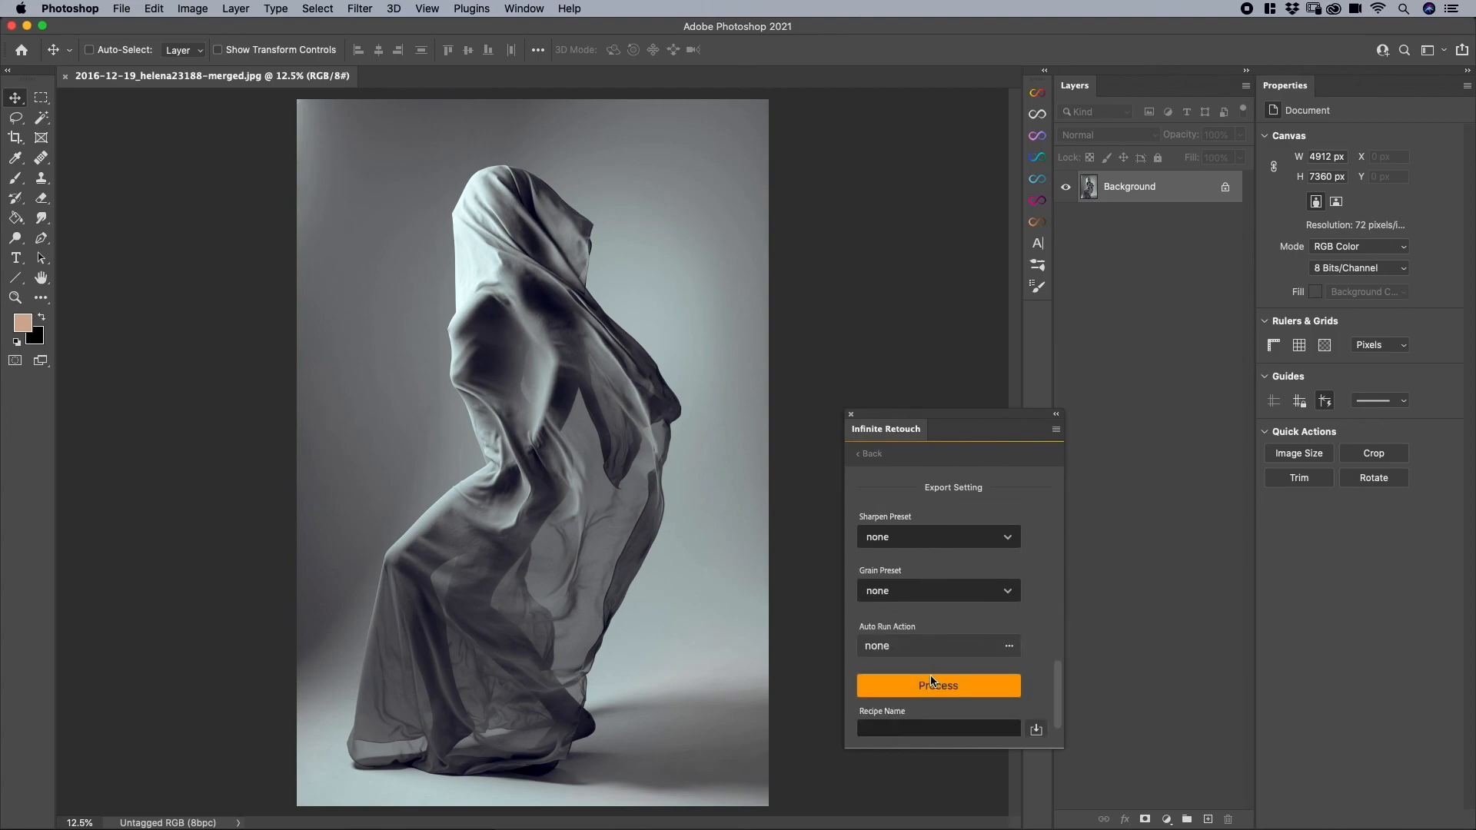
{"action": "left_click", "coordinate": [873, 455]}
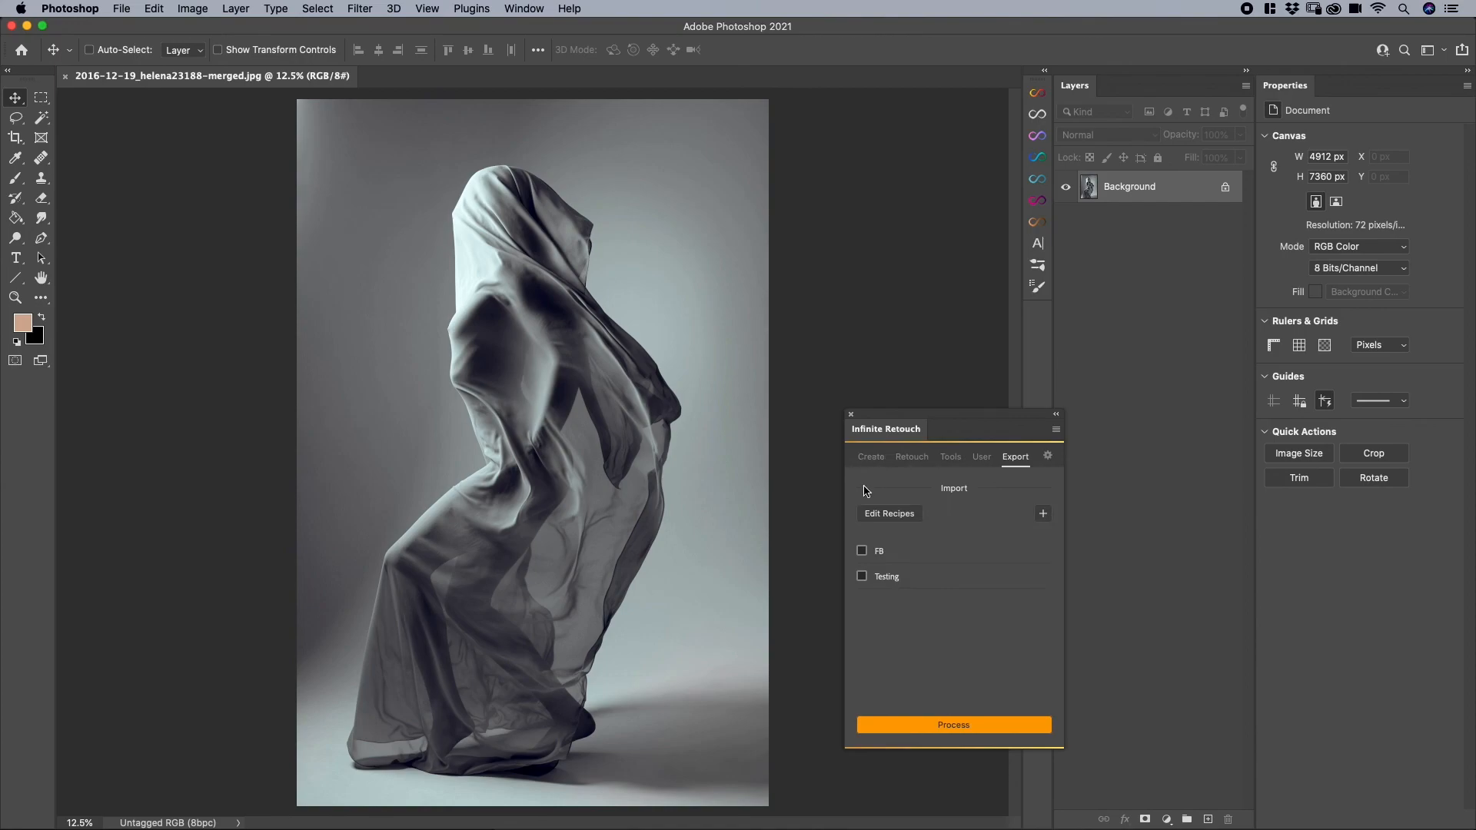